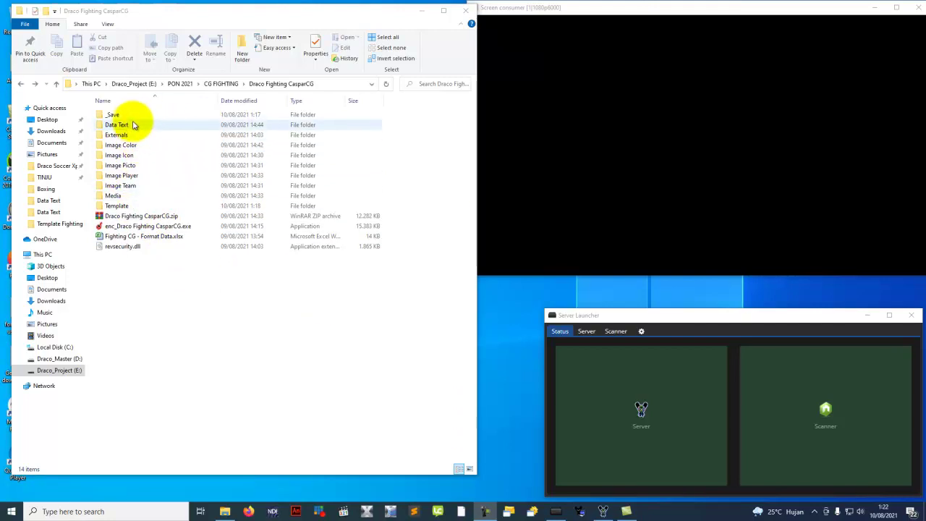
- Launch enc_Draco Fighting CasparCG.exe from the project folder and enter the application at the Standar window size
left_click(115, 114)
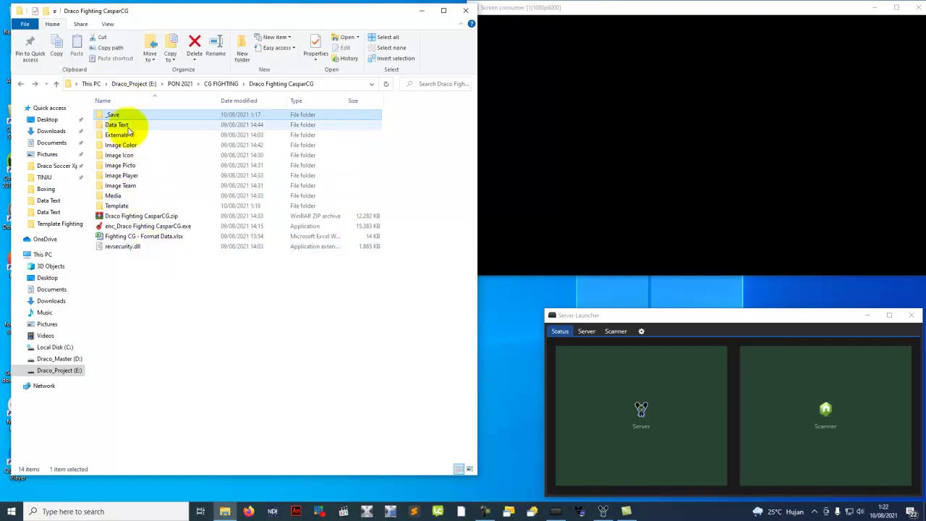
left_click(137, 227)
double_click(155, 228)
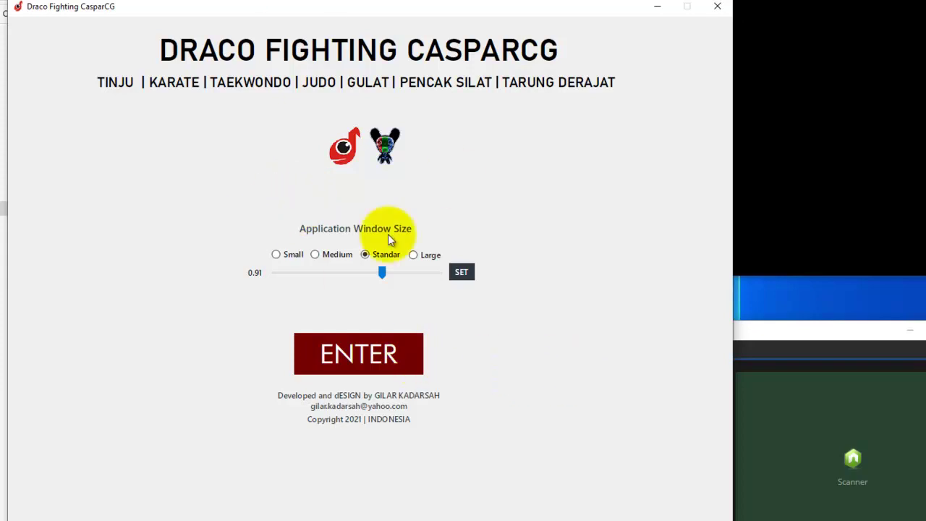
left_click(415, 353)
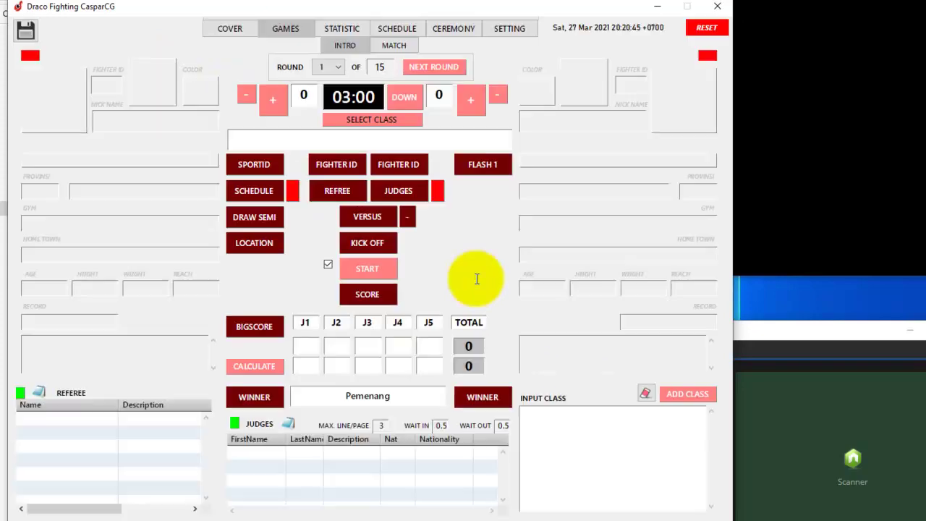
- Look through the Statistic, Schedule, Draw, Ceremony, Setting and Games pages to review the controls on each
left_click(332, 29)
left_click(405, 29)
left_click(446, 29)
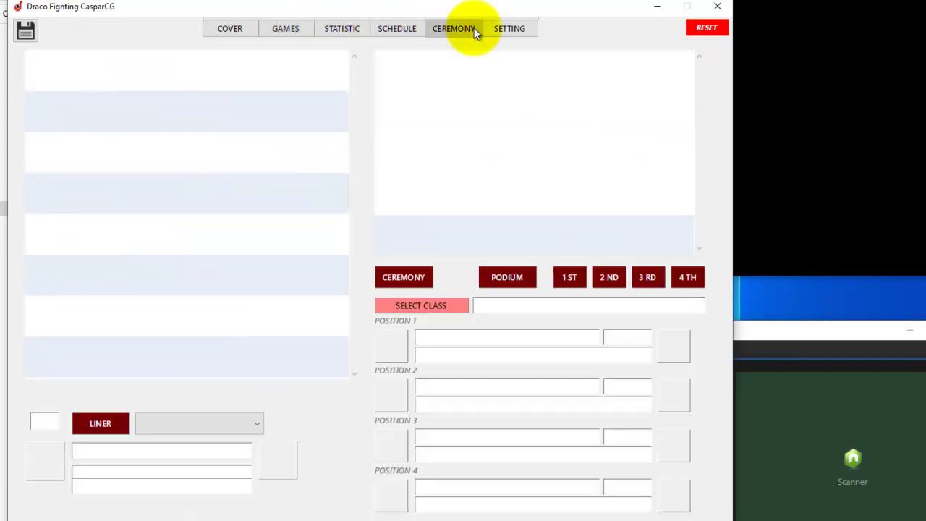
left_click(331, 27)
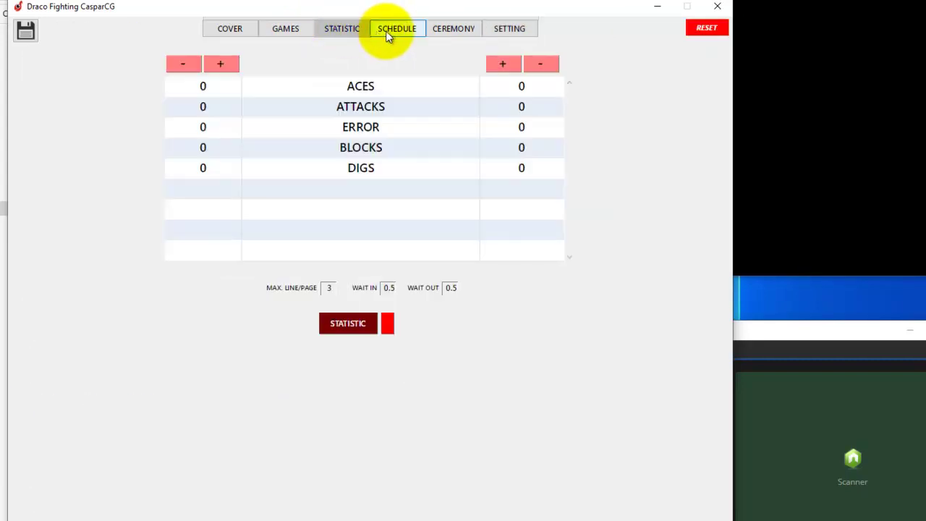
left_click(397, 29)
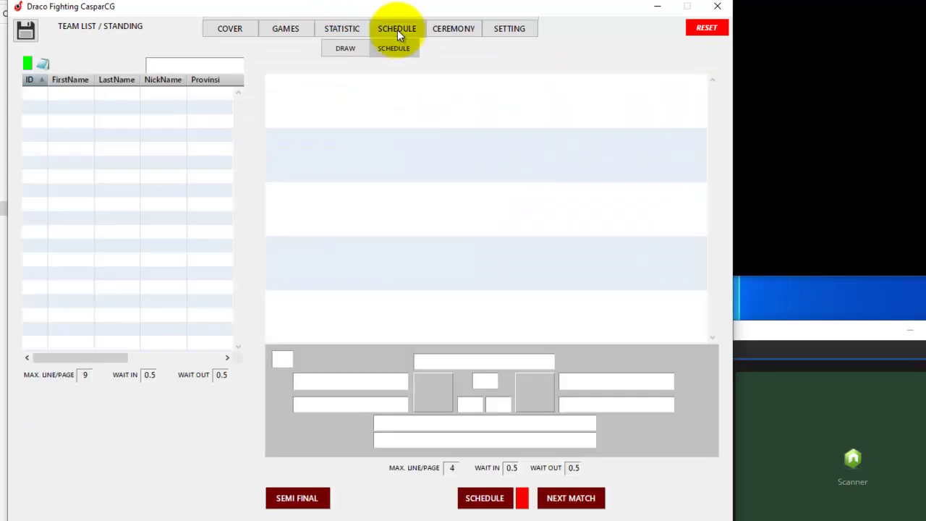
left_click(443, 30)
left_click(505, 30)
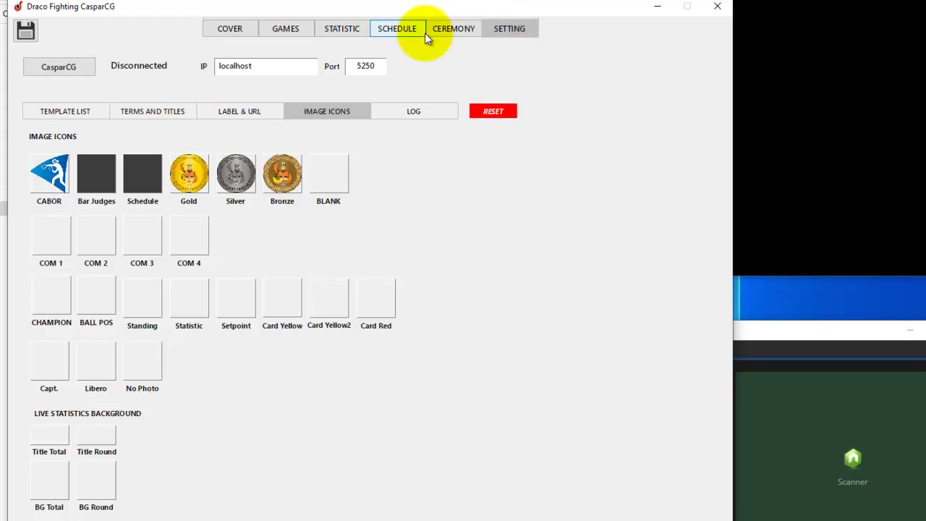
left_click(293, 28)
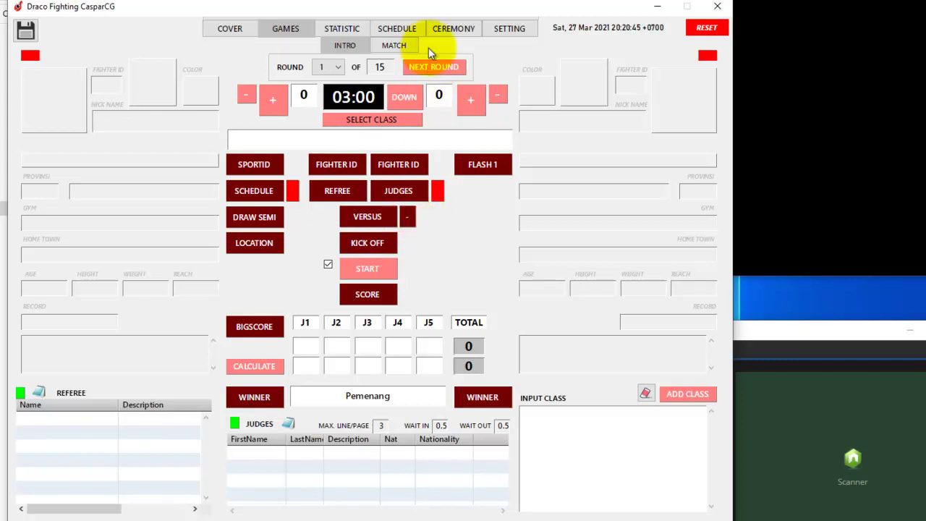
left_click(398, 31)
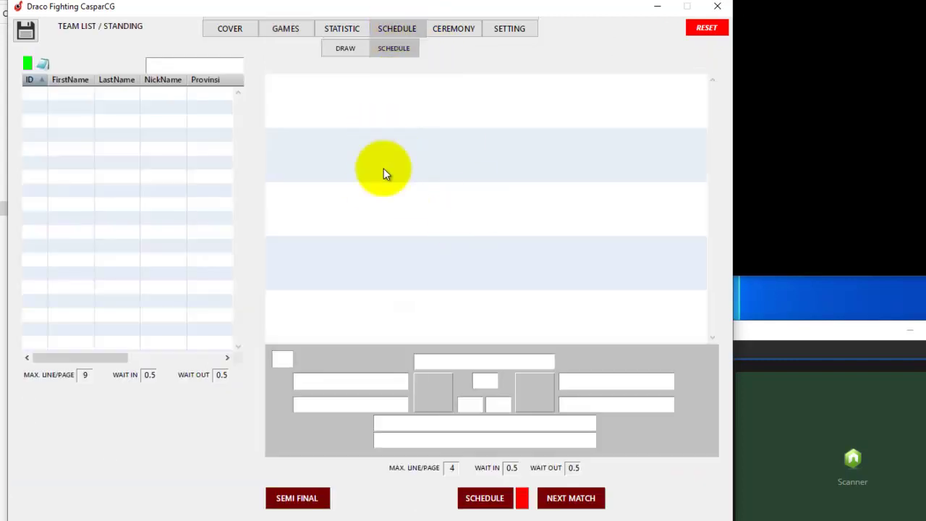
left_click(349, 52)
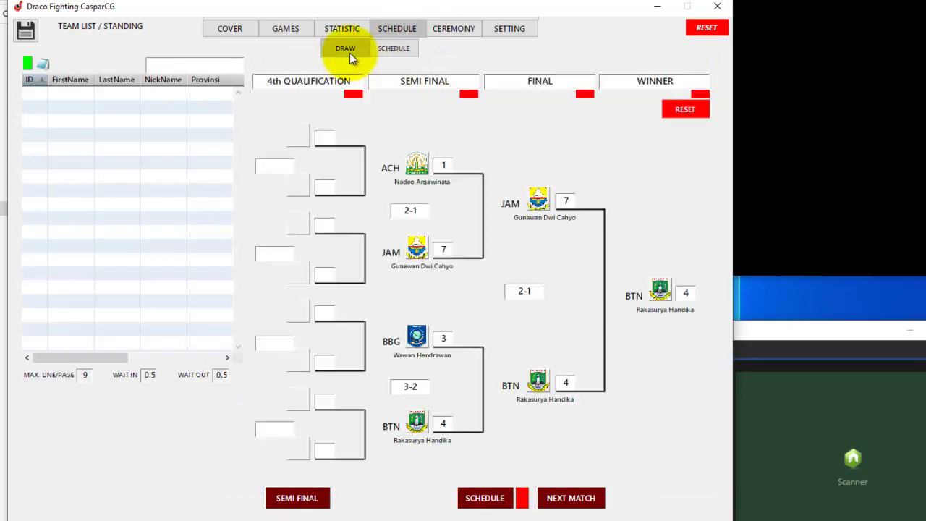
left_click(388, 48)
left_click(439, 33)
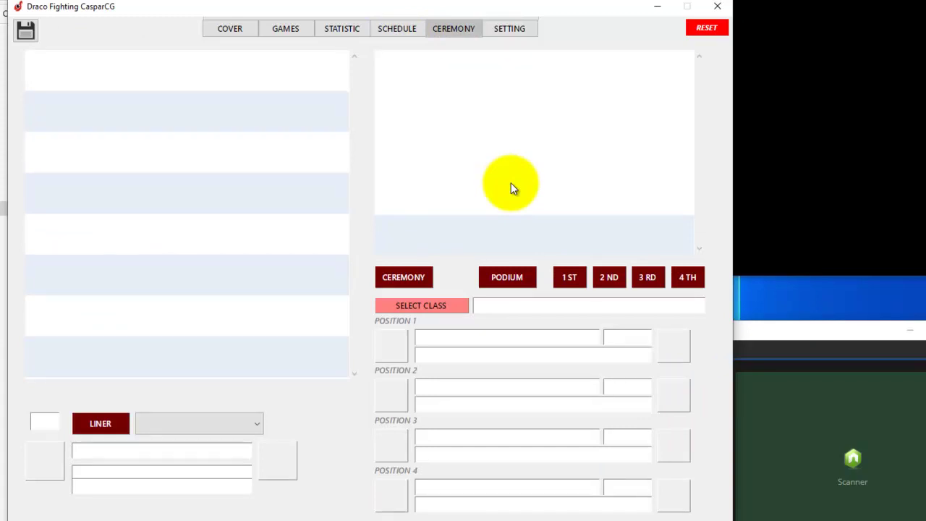
- Connect the application to CasparCG at localhost port 5250, checking the Scanner and Server logs in Server Launcher
left_click(505, 32)
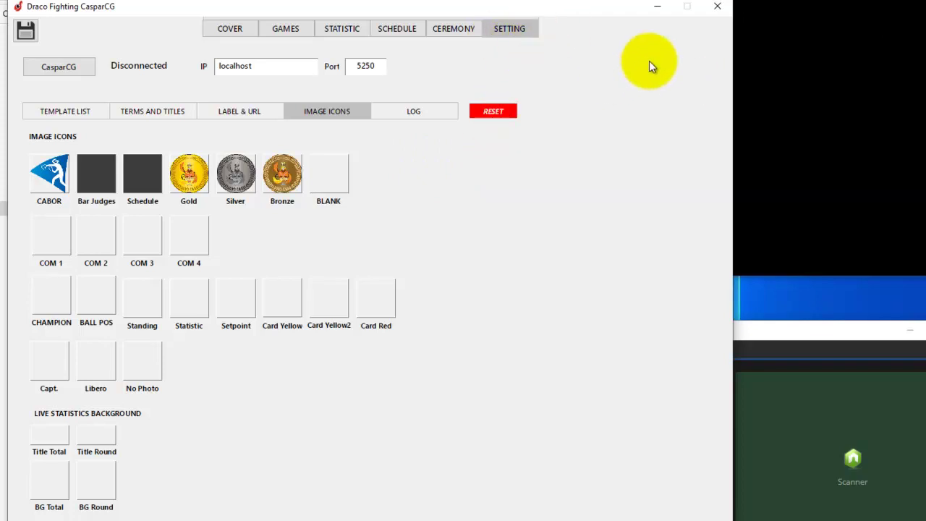
left_click(783, 71)
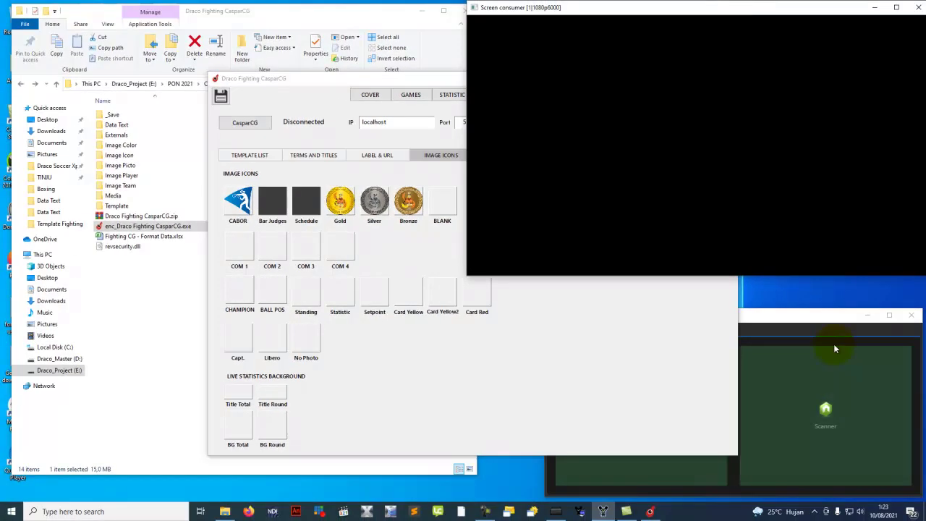
left_click(847, 438)
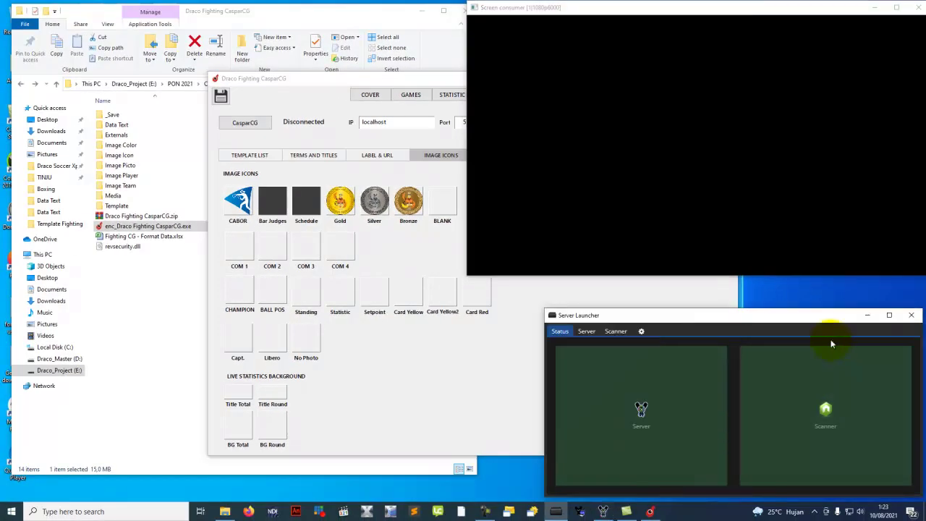
left_click(588, 331)
left_click(615, 331)
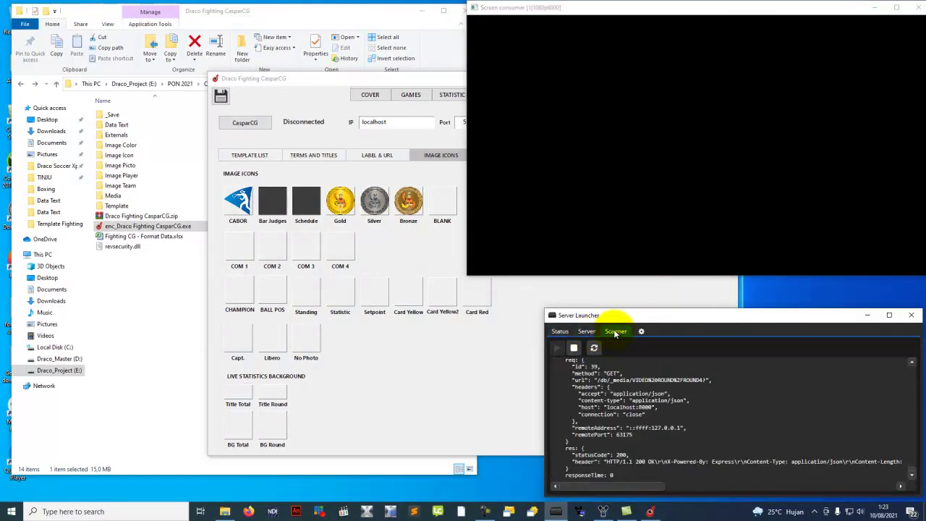
left_click(439, 351)
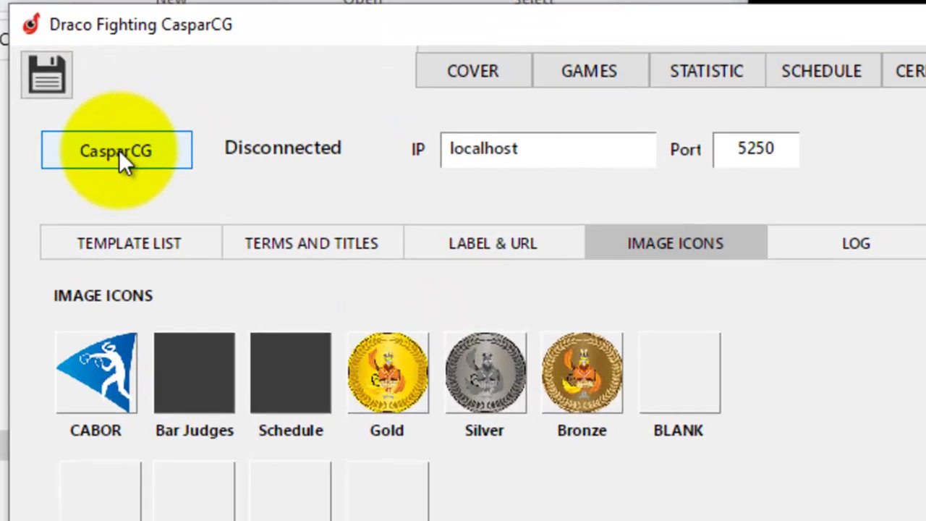
left_click(119, 154)
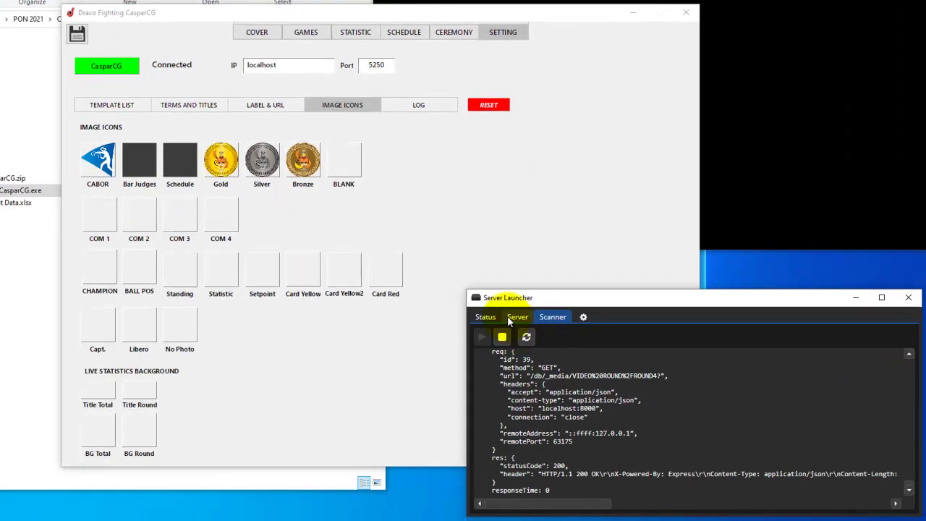
left_click(511, 315)
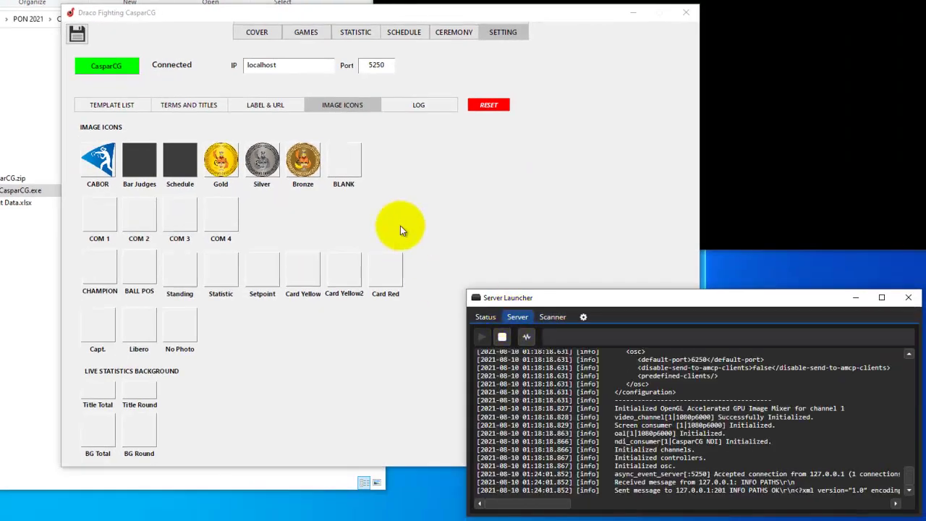
left_click(412, 200)
- Minimize the application on its Games page and open Fighting CG - Format Data.xlsx in a widened Excel window
left_click(300, 31)
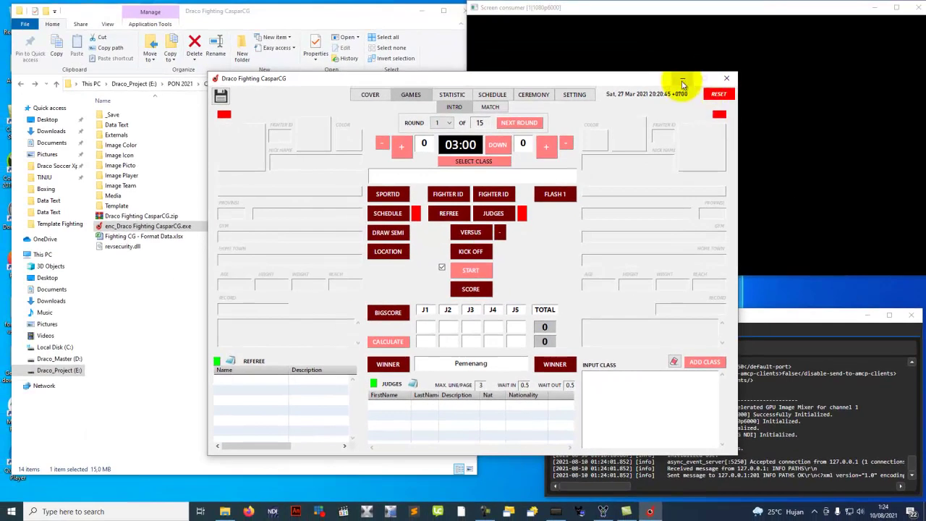
left_click(681, 78)
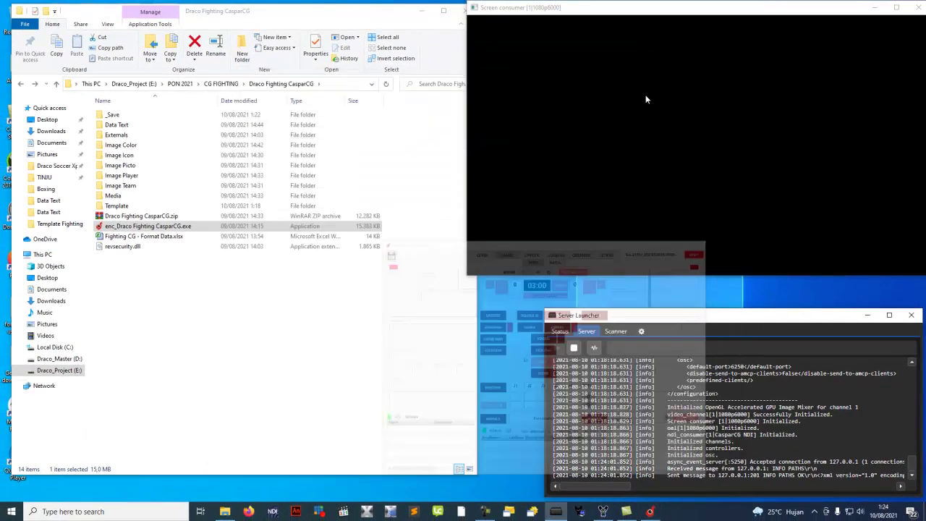
left_click(209, 237)
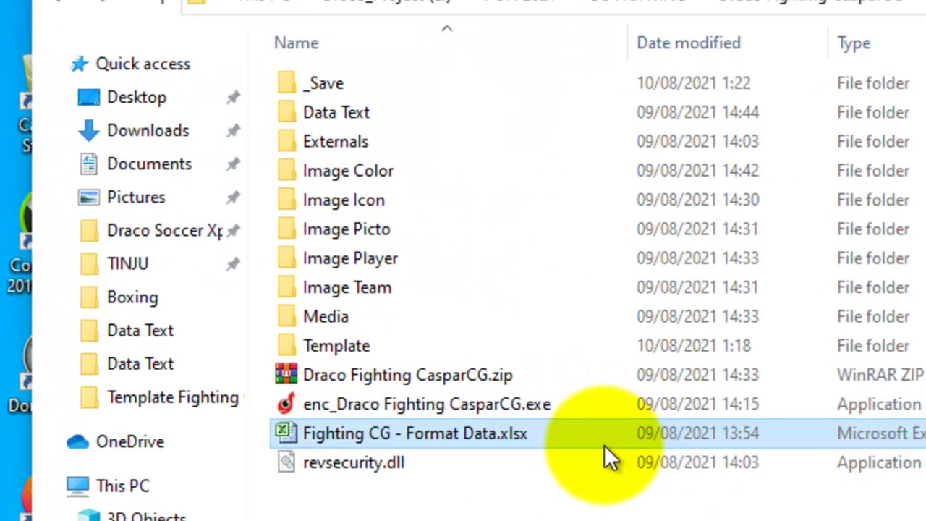
double_click(505, 434)
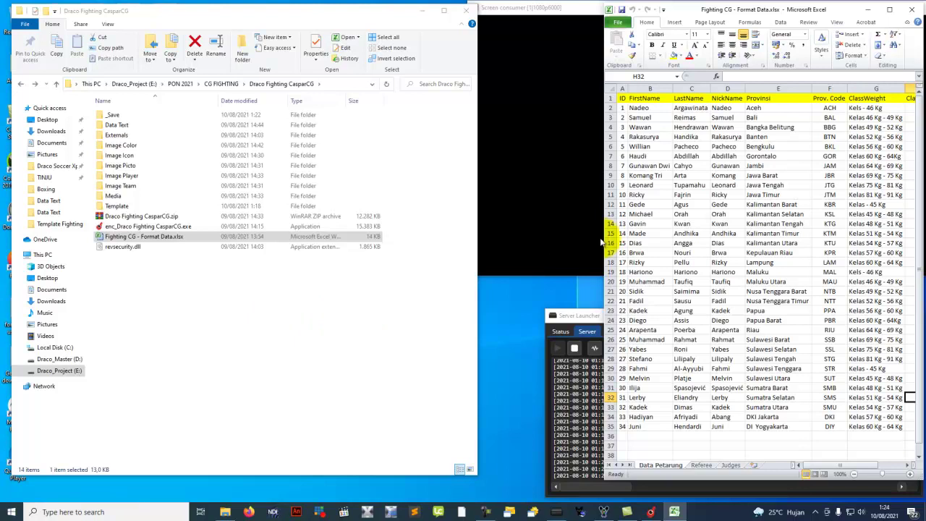
left_click_drag(600, 238, 417, 240)
left_click(732, 233)
- Examine the fighter rows and the header columns from ID to Class on the Data Petarung sheet
left_click_drag(433, 108, 686, 388)
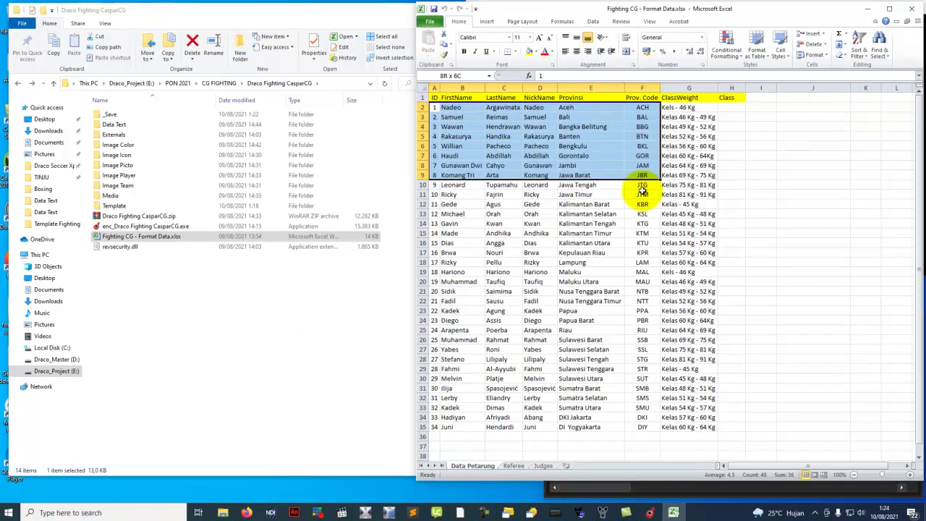
left_click_drag(596, 432, 599, 483)
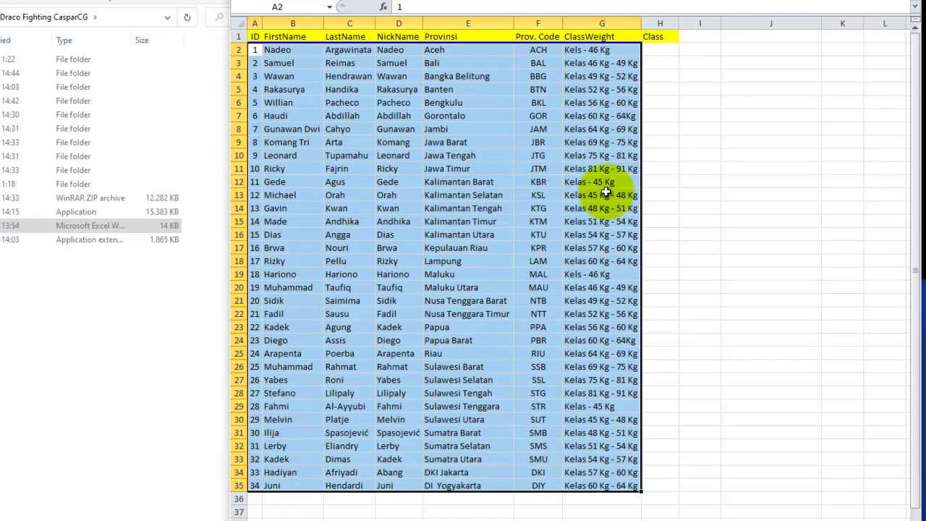
left_click(732, 74)
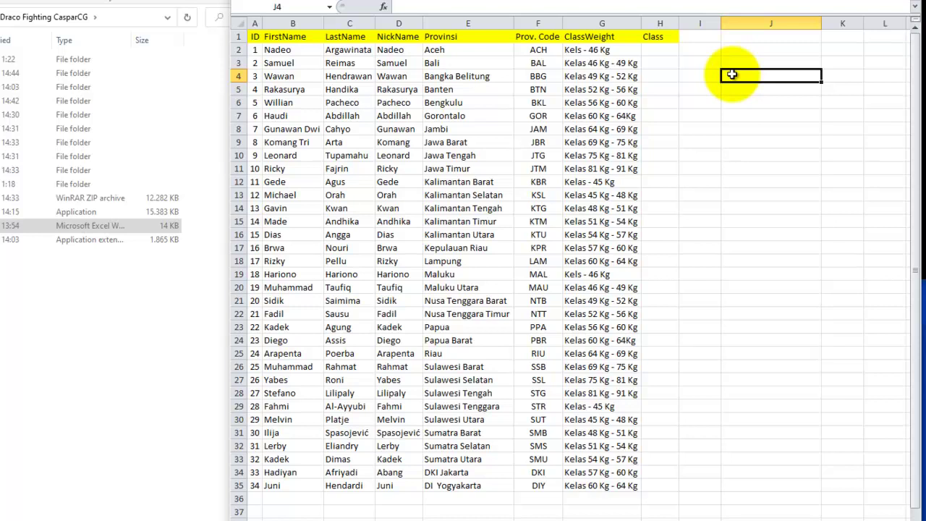
left_click_drag(255, 36, 643, 37)
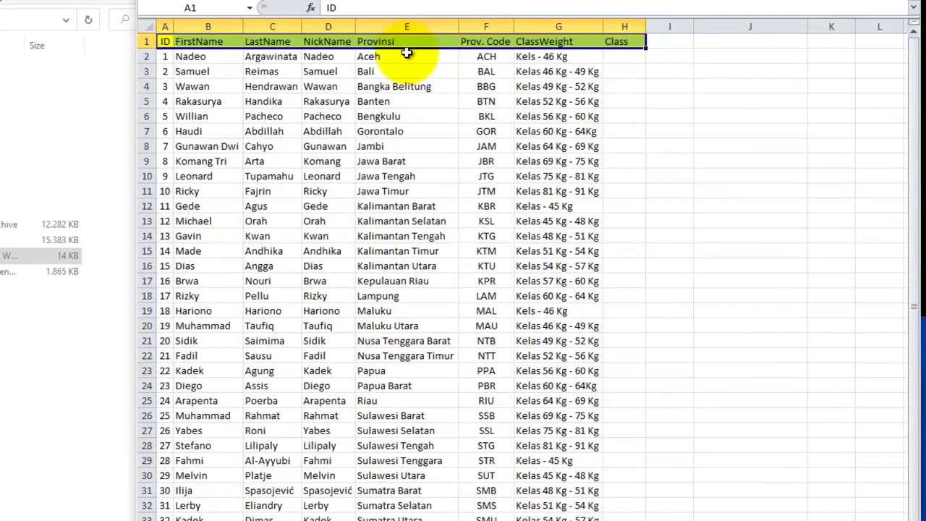
left_click(403, 71)
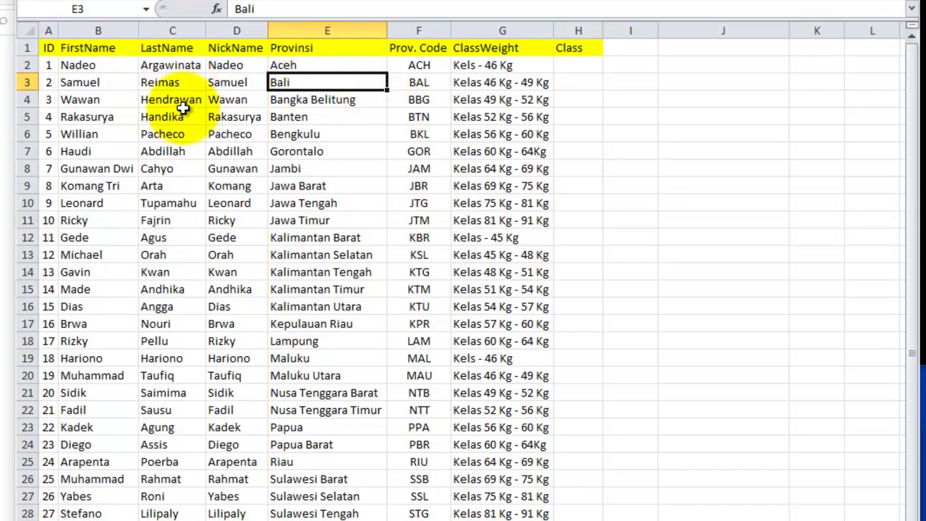
left_click(78, 48)
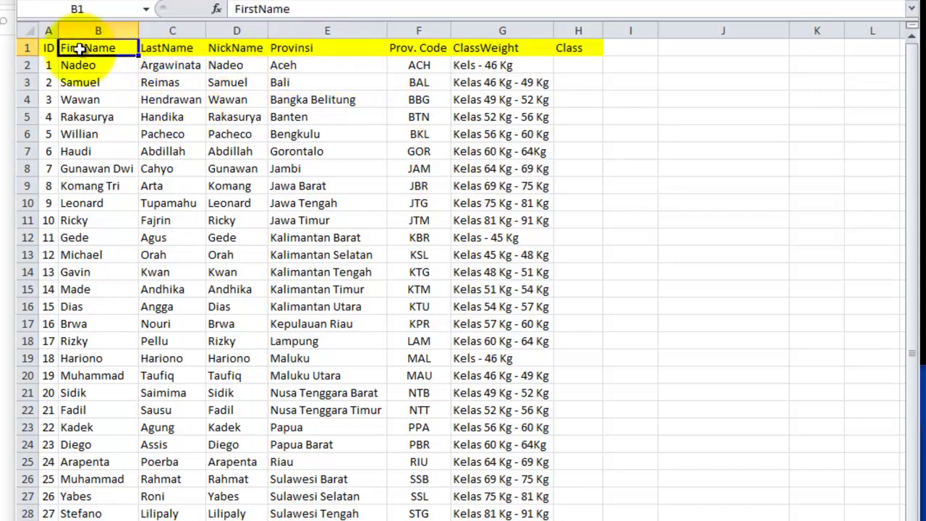
left_click_drag(78, 48, 564, 54)
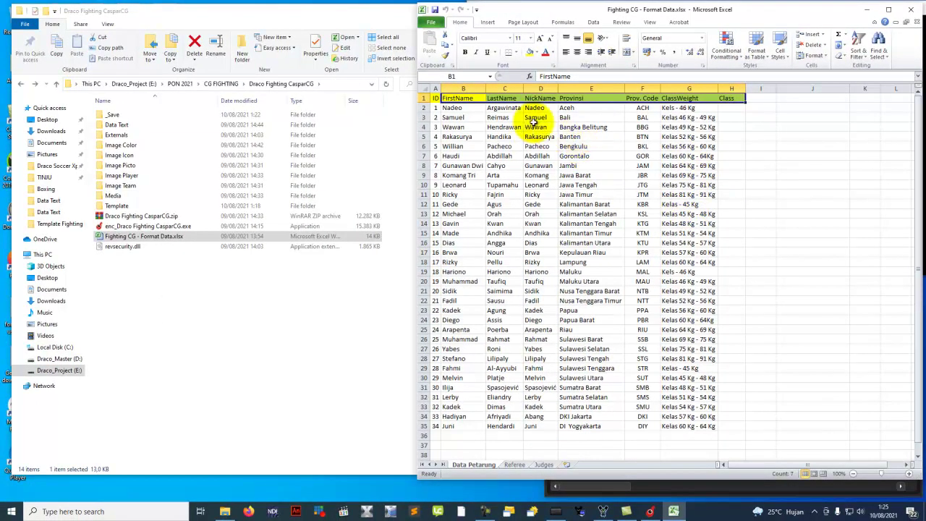
left_click(583, 128)
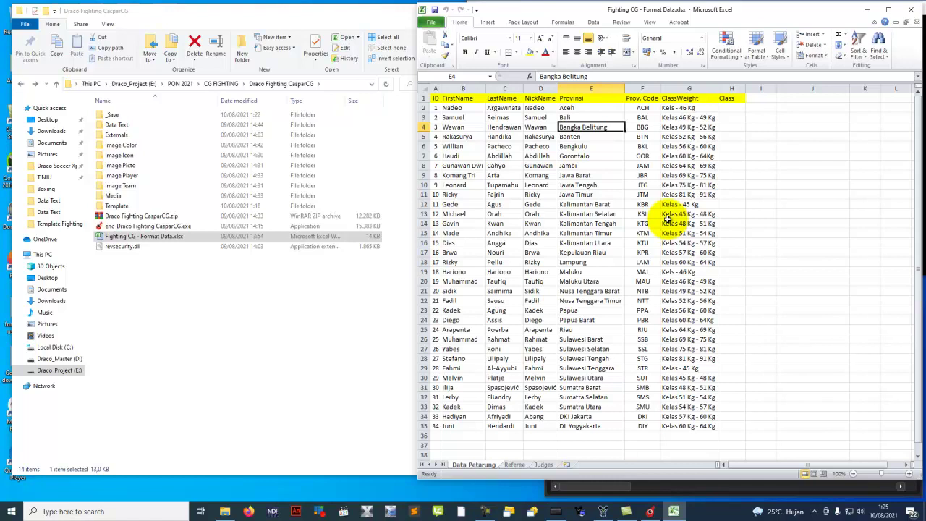
- Copy the fighter data in A2:G35, without the header row, into a new Notepad document
left_click_drag(436, 108, 713, 424)
key("ctrl+c")
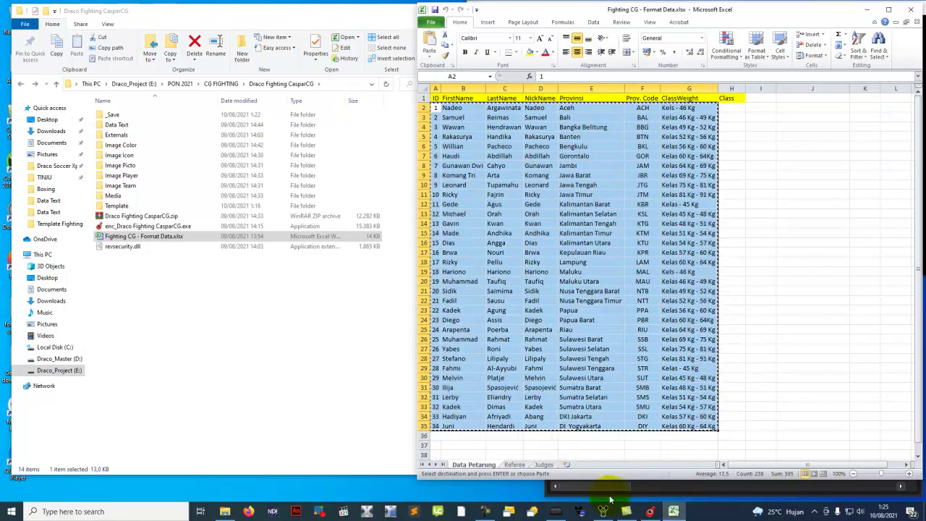
left_click(128, 512)
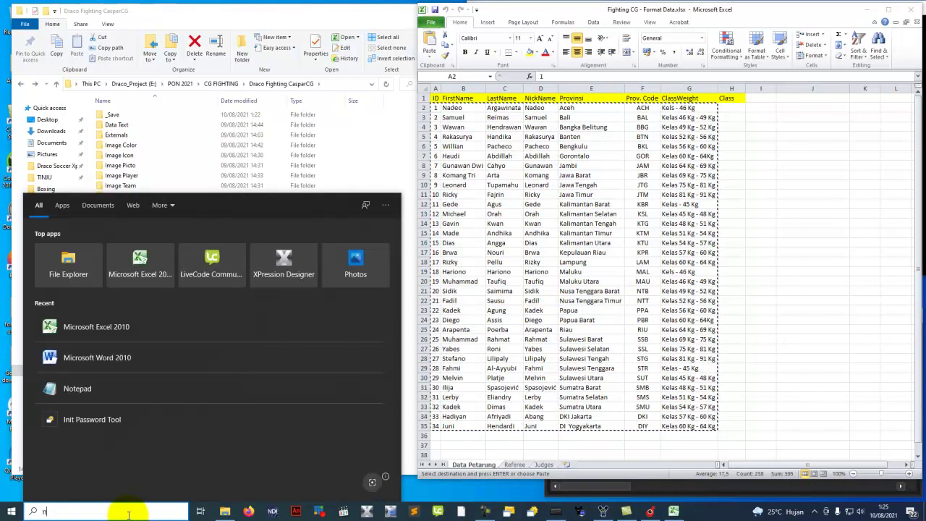
type("notepad")
key("Return")
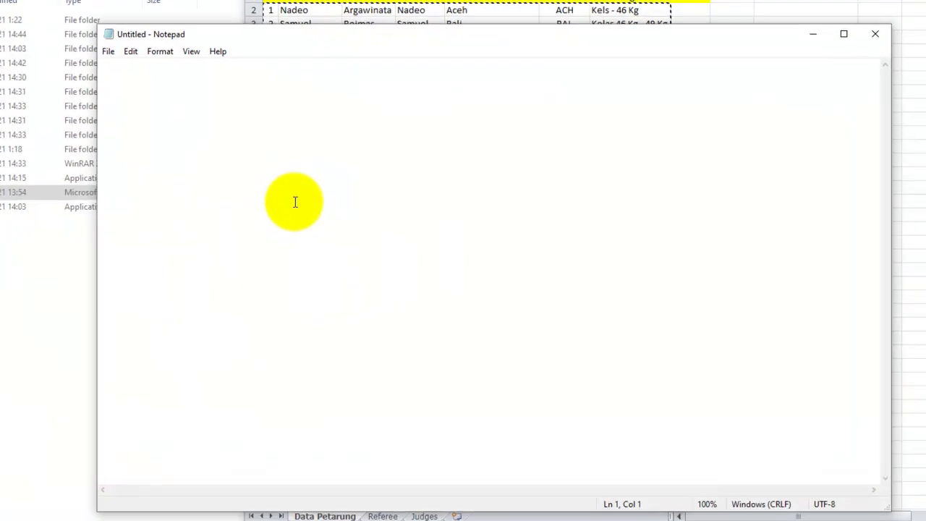
key("ctrl+v")
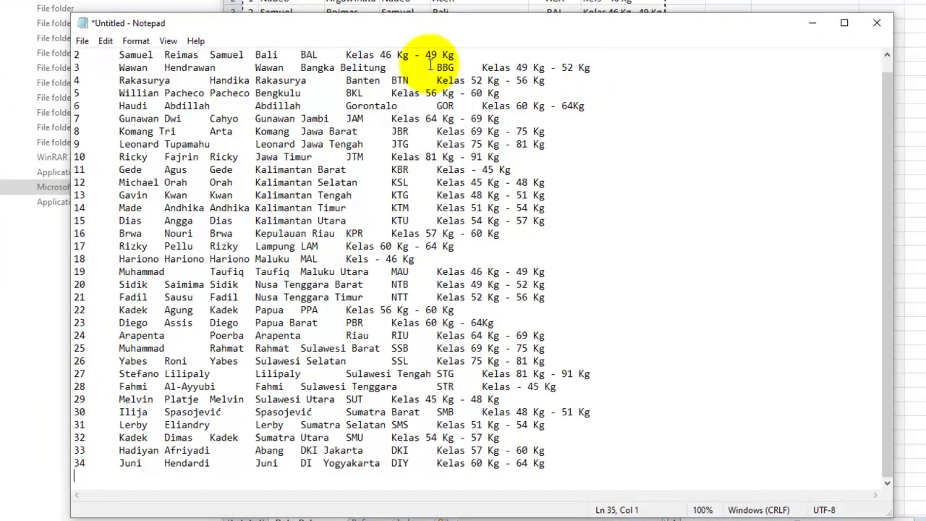
- Start saving the Notepad document as a new file, browsing to the Data Text folder inside Draco Fighting CasparCG
left_click(83, 41)
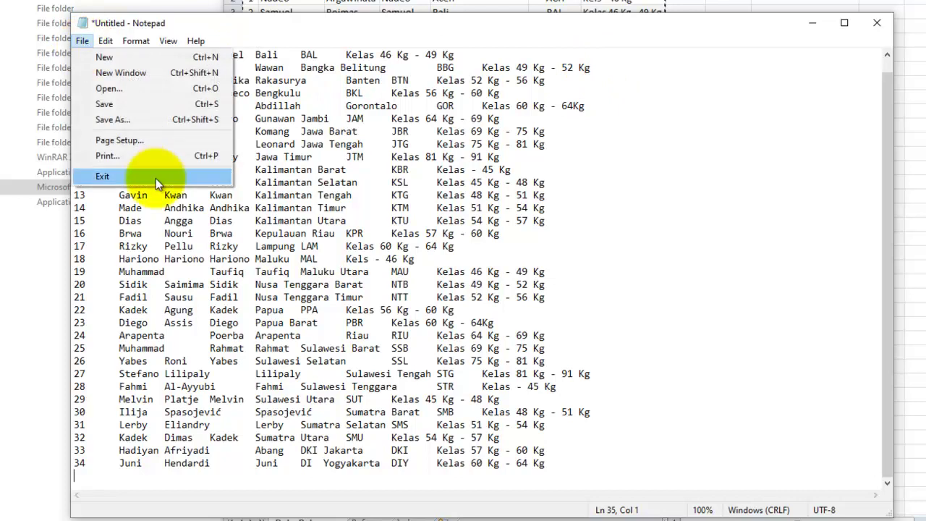
left_click(148, 121)
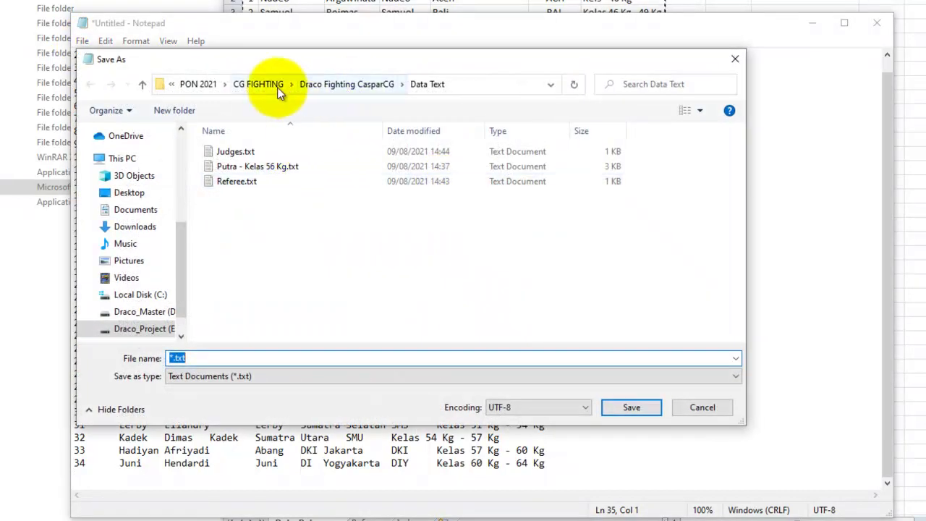
left_click(259, 84)
left_click(258, 153)
double_click(258, 153)
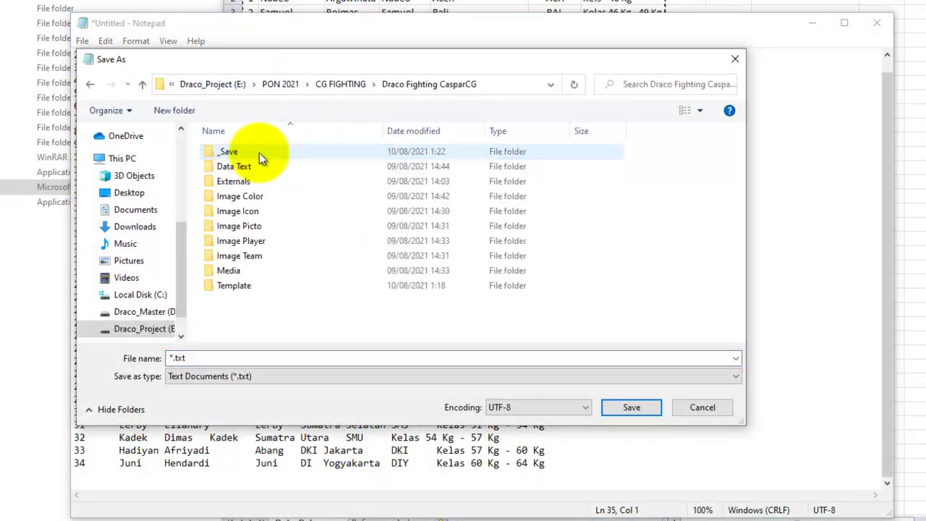
double_click(244, 165)
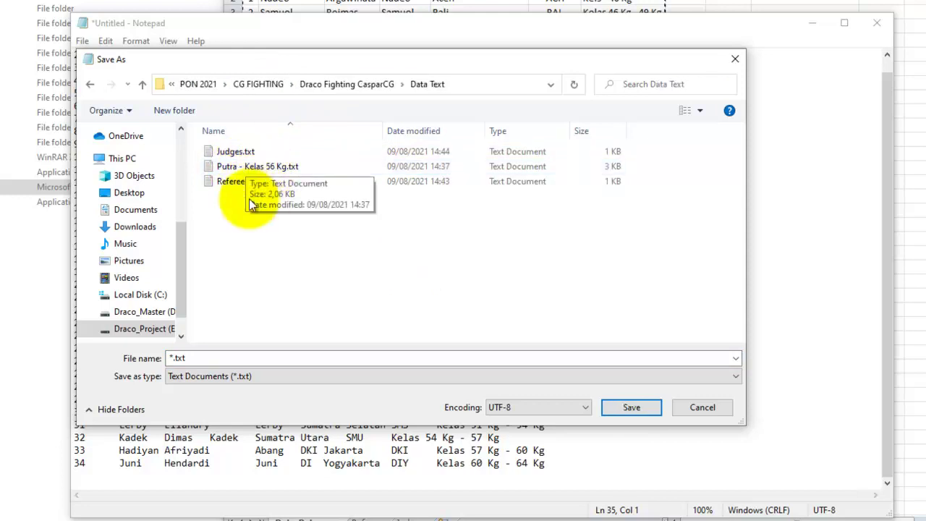
- Delete the existing Judges.txt, Putra - Kelas 56 Kg.txt and Referee.txt files from the Data Text folder
left_click(238, 180)
left_click(233, 151)
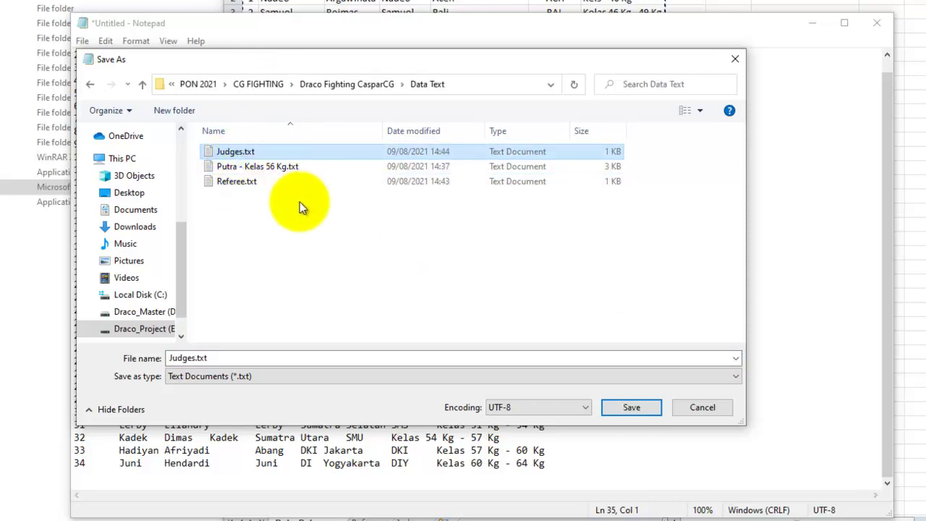
key("Delete")
key("Delete")
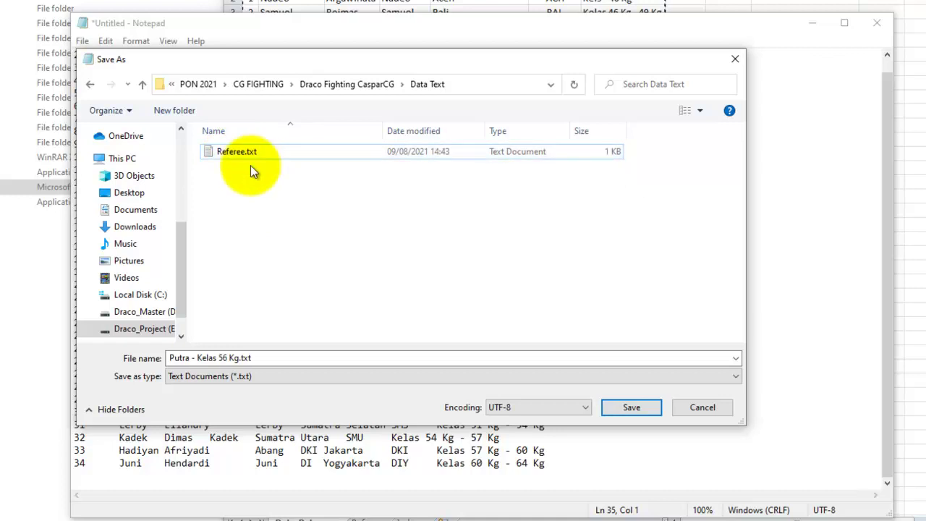
key("Delete")
- Save the fighter data as Fighter and minimize its narrowed Notepad window
left_click(351, 361)
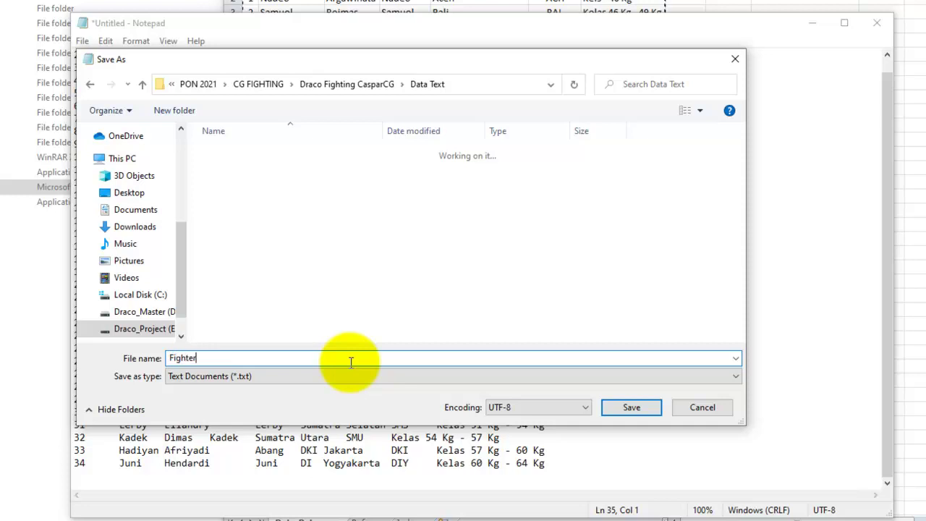
key("Return")
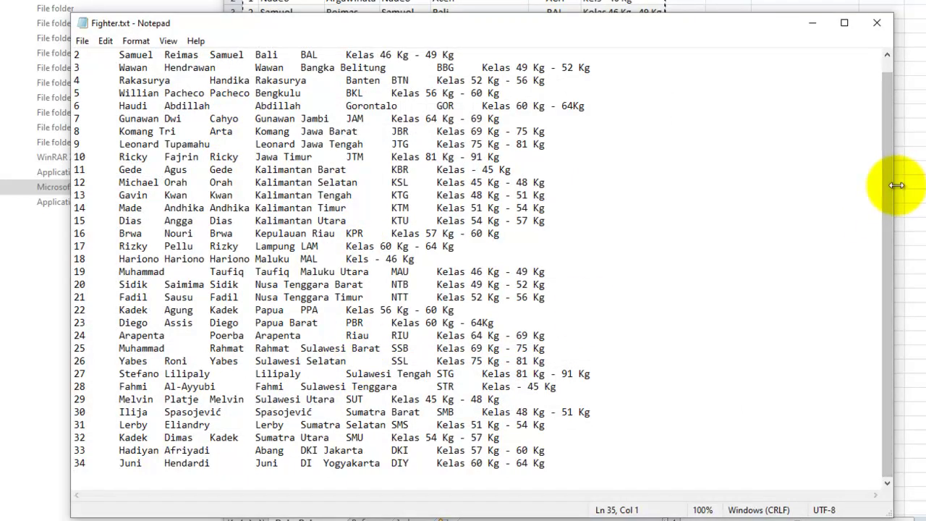
left_click_drag(892, 185, 700, 185)
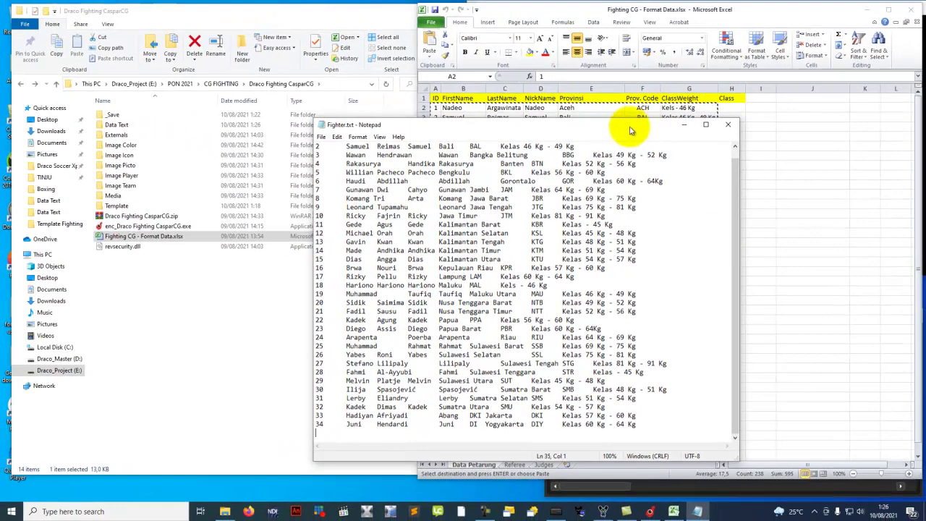
left_click_drag(631, 131, 660, 125)
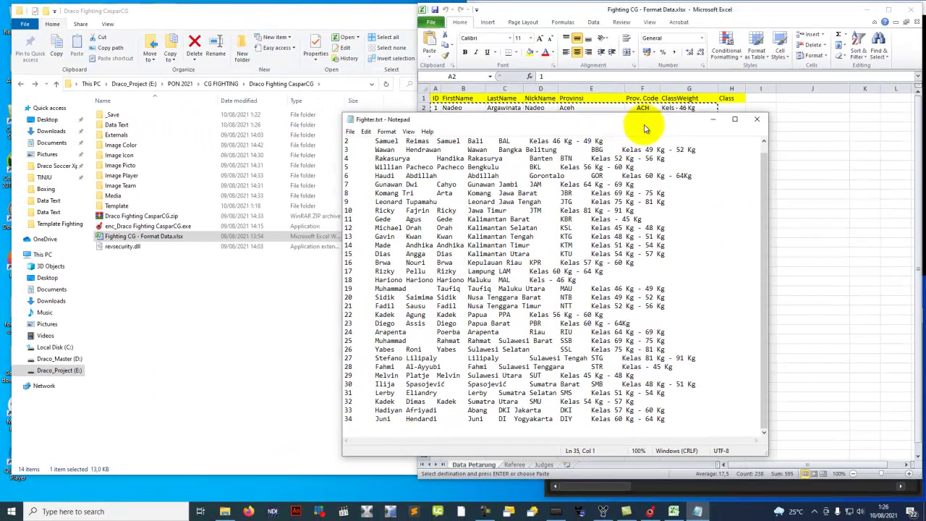
left_click(714, 121)
- Examine the header columns from Name to Province on the workbook's Referee sheet
left_click(805, 186)
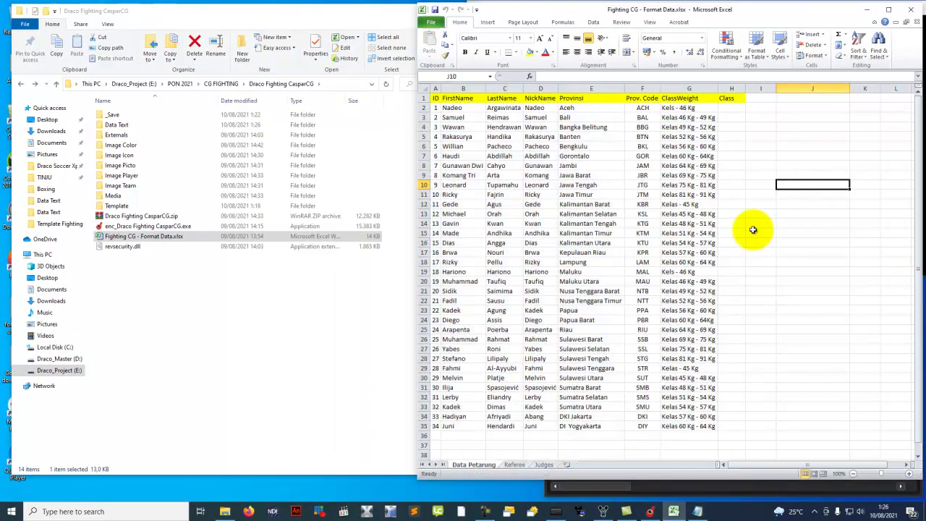
left_click(515, 464)
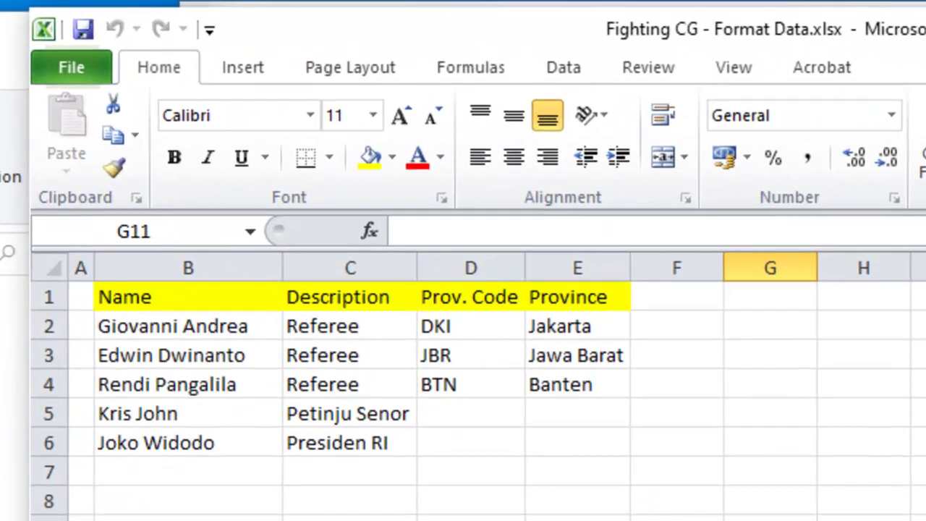
left_click_drag(108, 294, 594, 306)
left_click(510, 333)
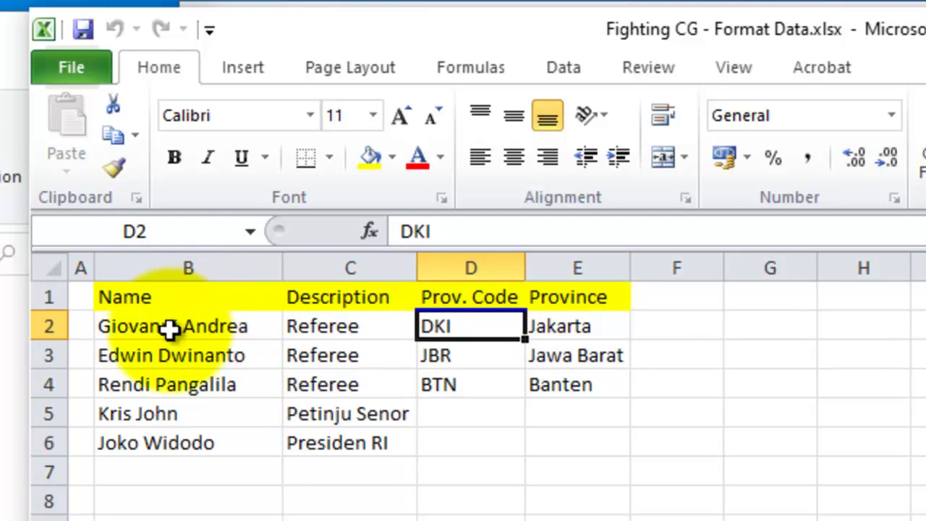
- Copy the referee data in B2:E6, without the header row, into a new Notepad document, closing the Fighter.txt window
left_click_drag(128, 327, 575, 443)
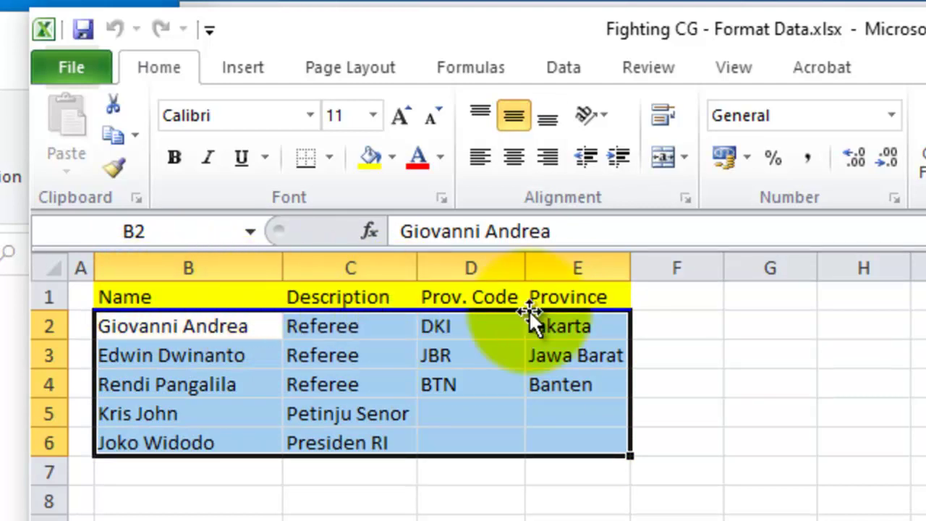
key("ctrl+c")
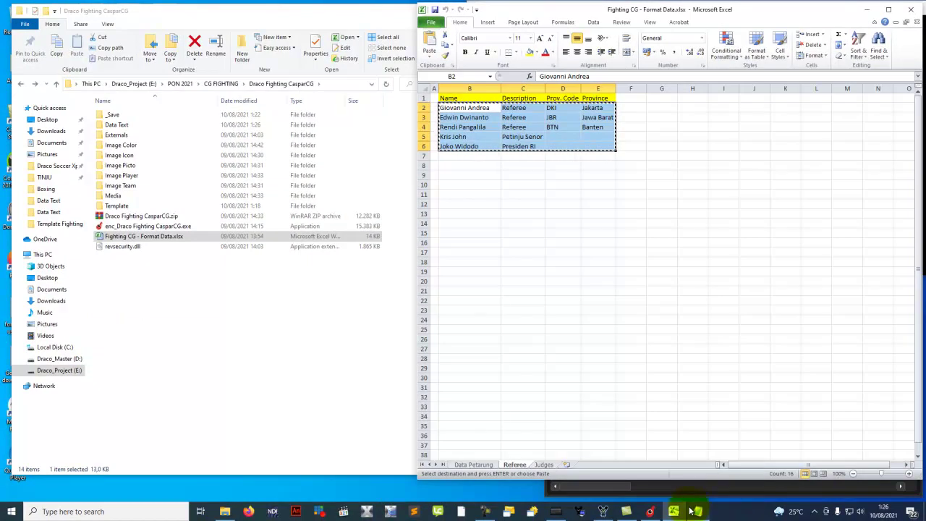
left_click(691, 511)
left_click(749, 119)
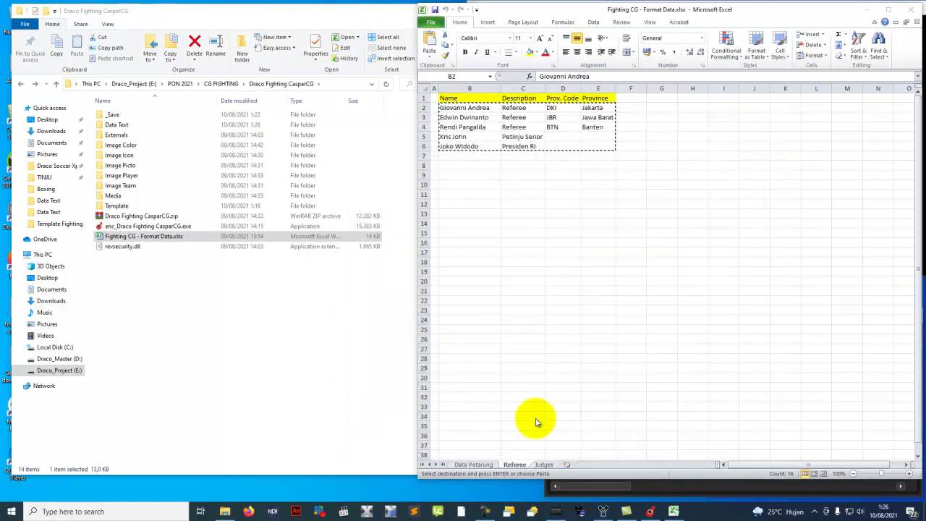
left_click(124, 509)
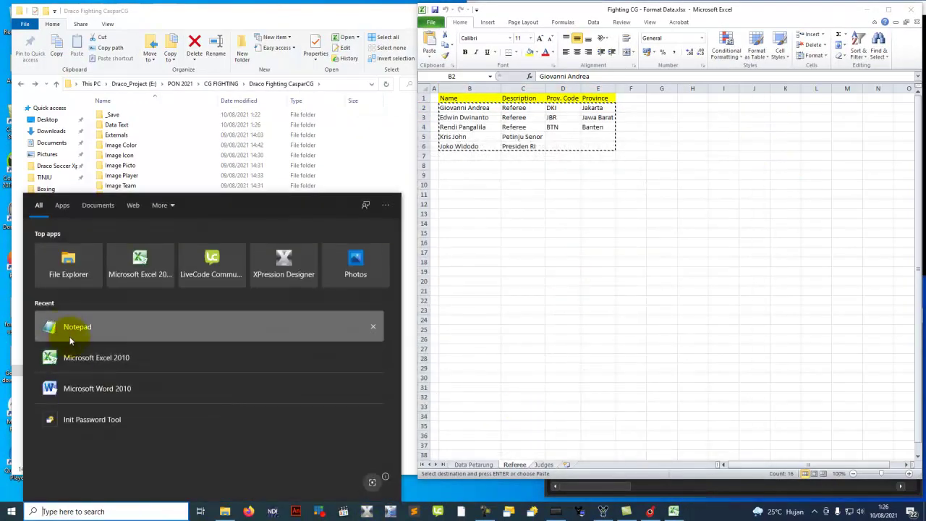
left_click(82, 325)
key("ctrl+v")
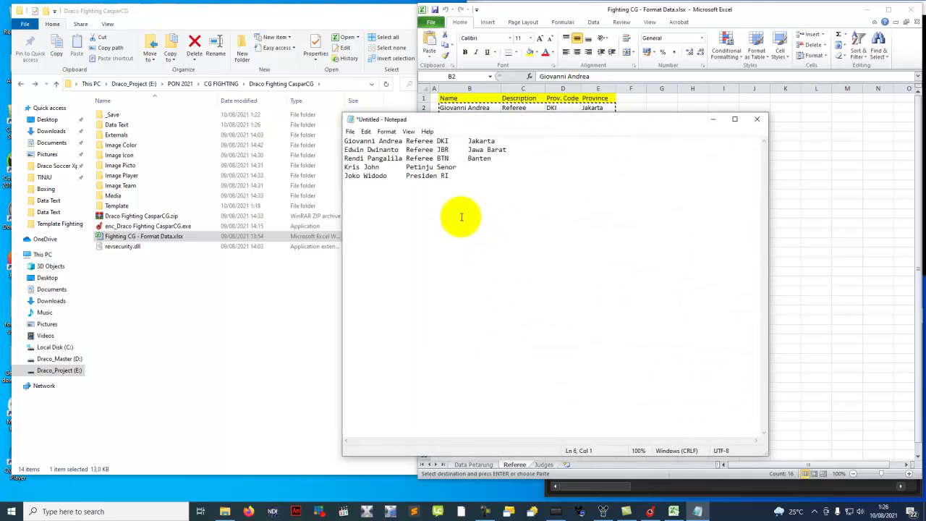
- Save the referee data as a text document named Referee in the Data Text folder
left_click_drag(529, 113, 460, 87)
left_click(281, 102)
left_click(312, 155)
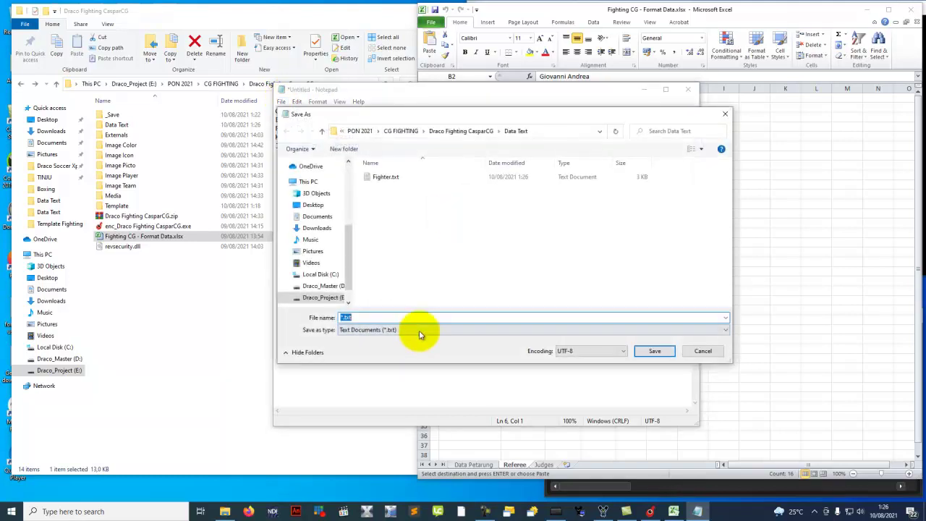
type("referee")
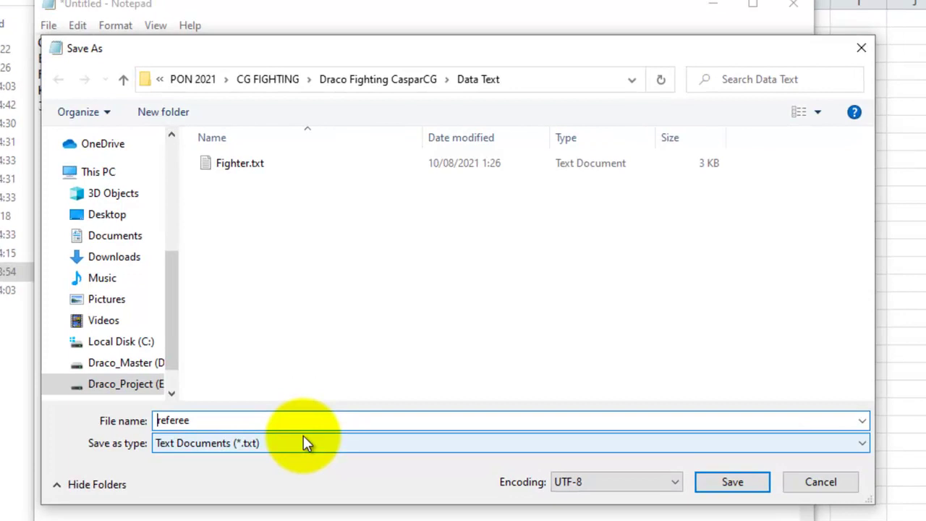
key("Delete")
type("R")
key("Return")
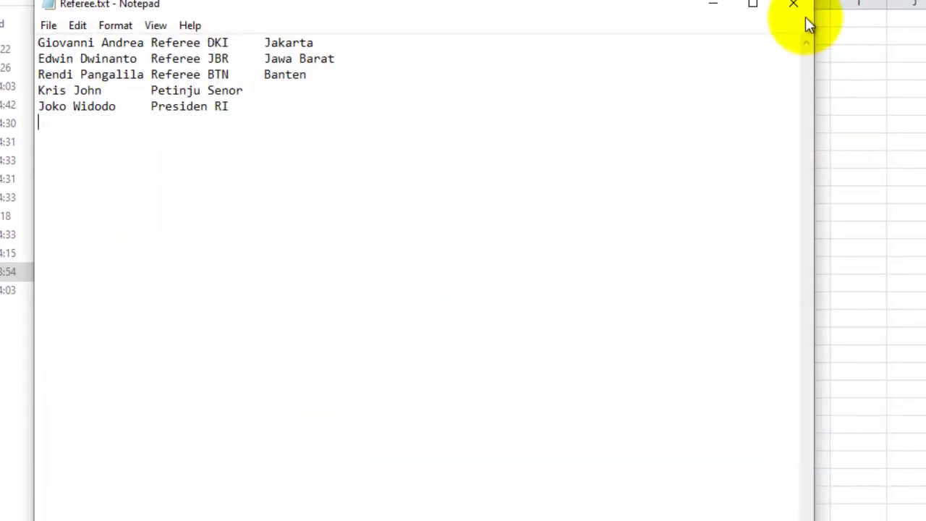
- Copy the judge data in B2:F6 of the Judges sheet, without the header row, into a new Notepad document
left_click(77, 25)
mouse_move(41, 29)
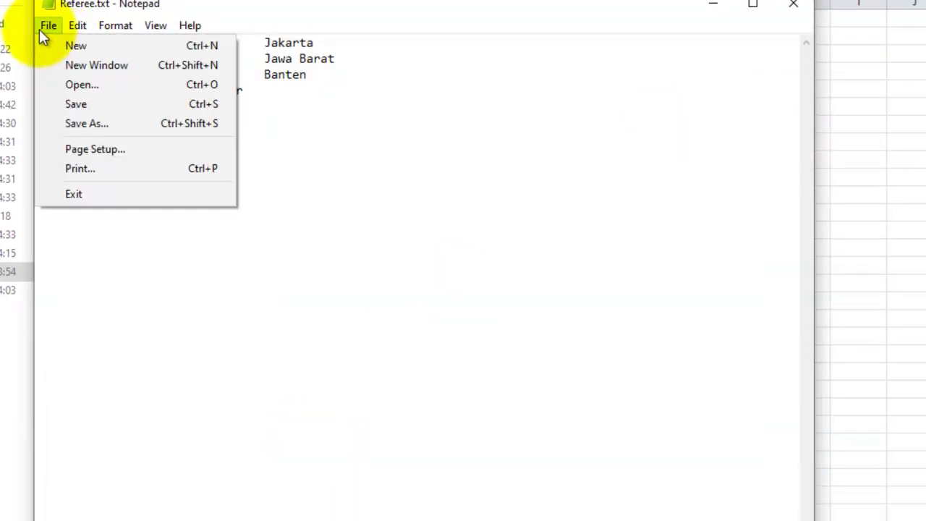
left_click(68, 45)
key("alt+Tab")
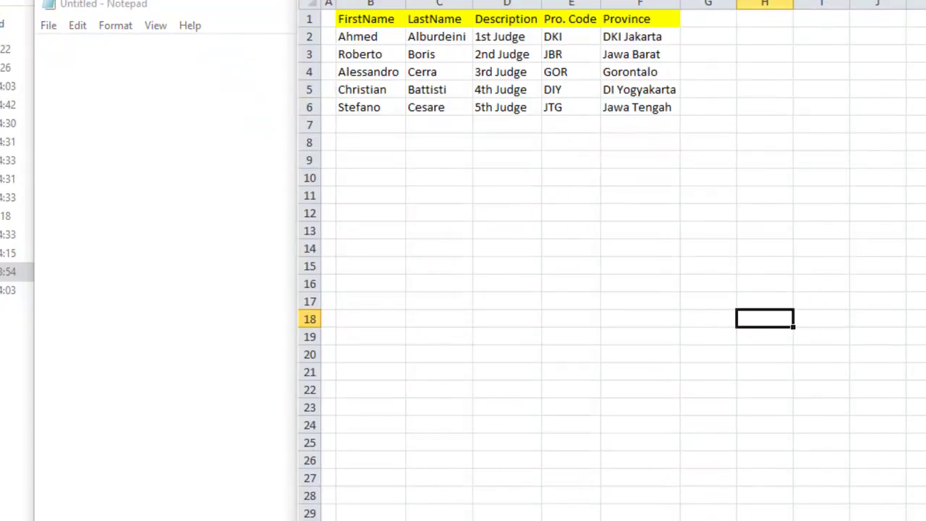
left_click(619, 495)
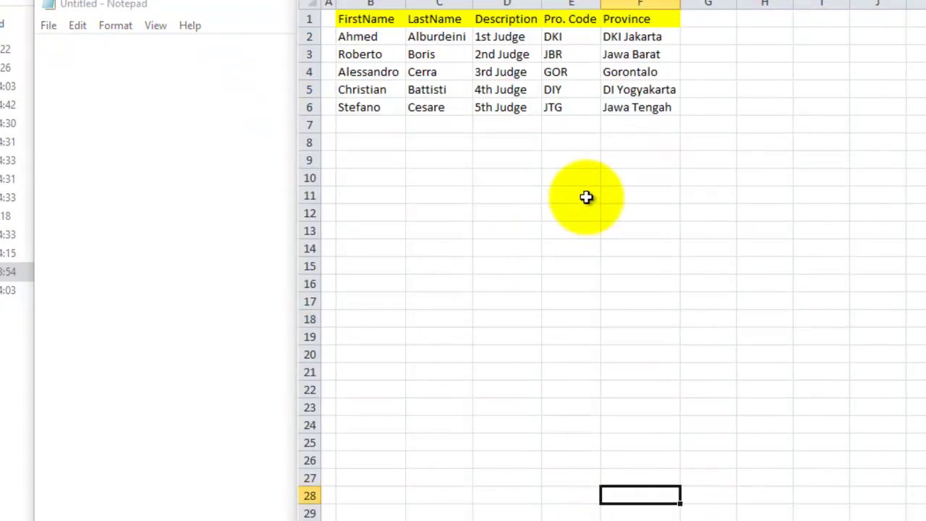
left_click_drag(351, 36, 667, 107)
key("ctrl+c")
left_click(67, 110)
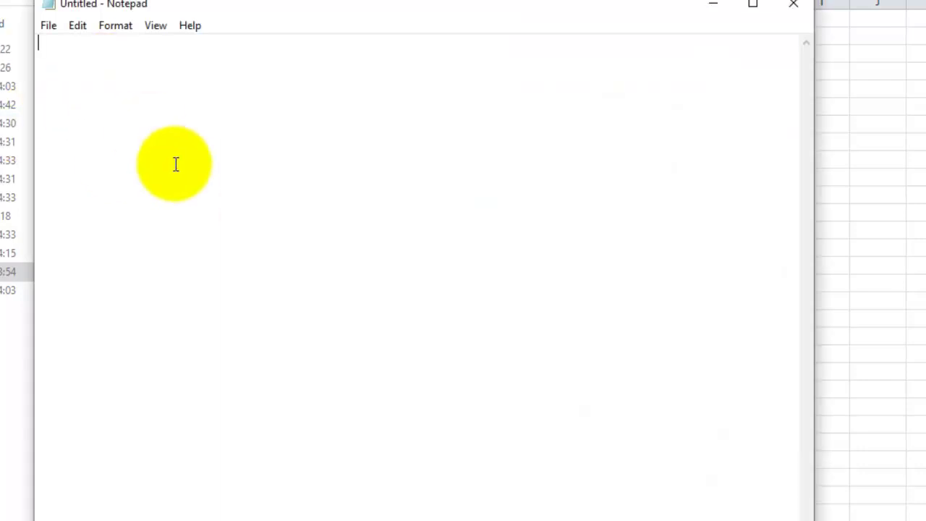
key("ctrl+v")
- Save the judge data as a text document named Judges
left_click(49, 24)
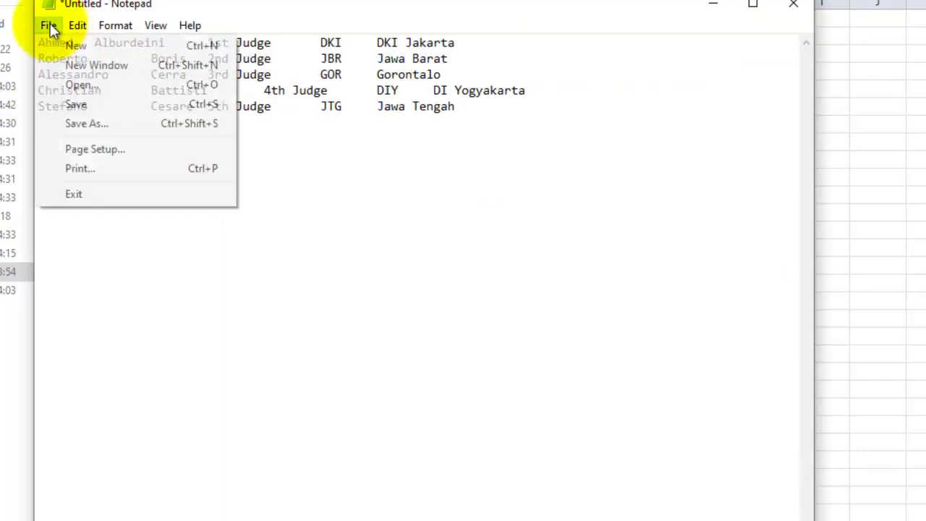
left_click(101, 122)
type("Judges")
key("Return")
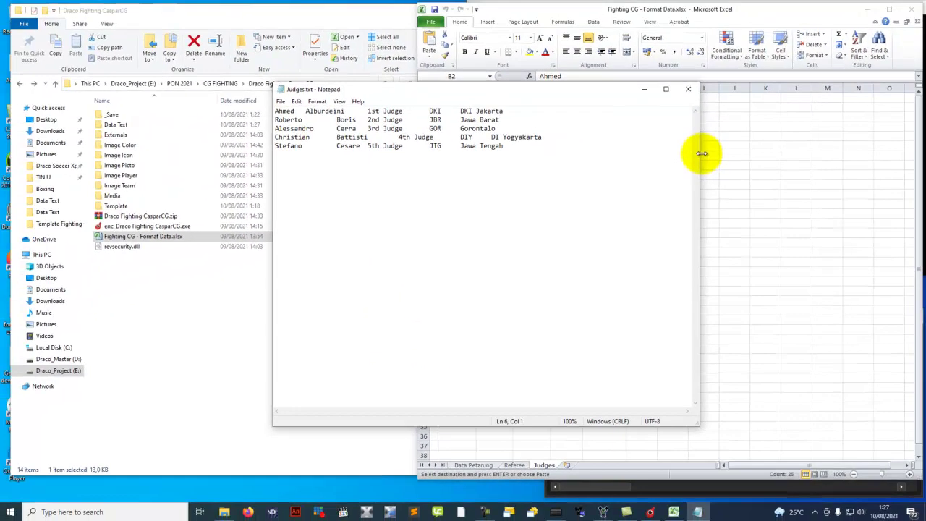
- Narrow the Judges.txt window, minimize Excel and switch to Draco Fighting CasparCG
left_click_drag(703, 154, 600, 155)
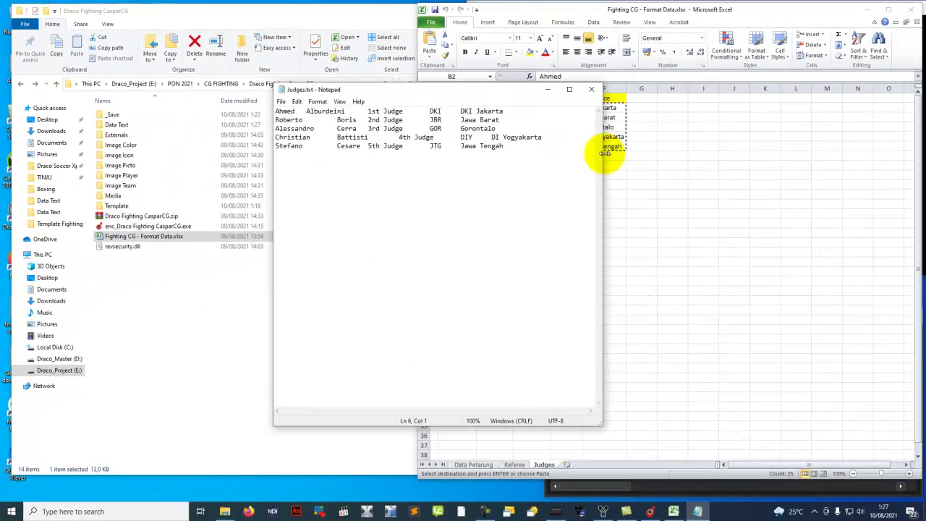
left_click(745, 150)
left_click(866, 9)
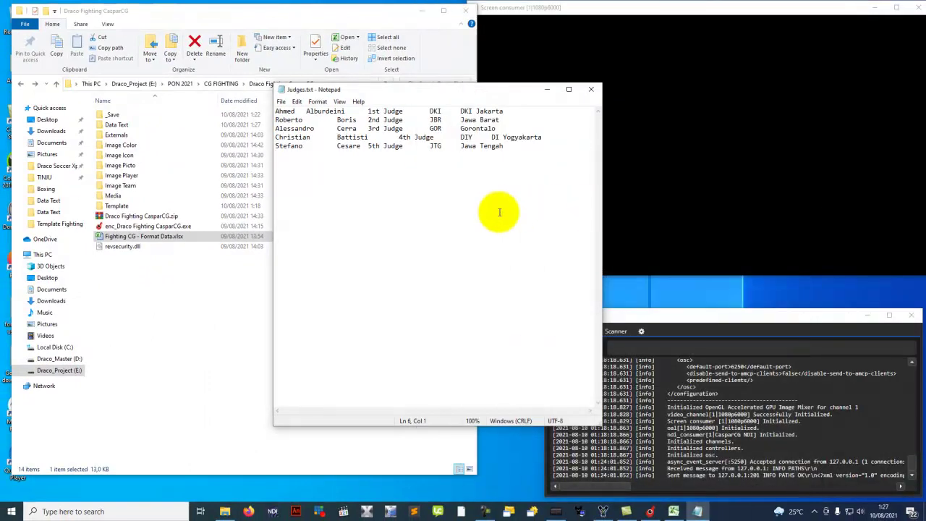
left_click(650, 513)
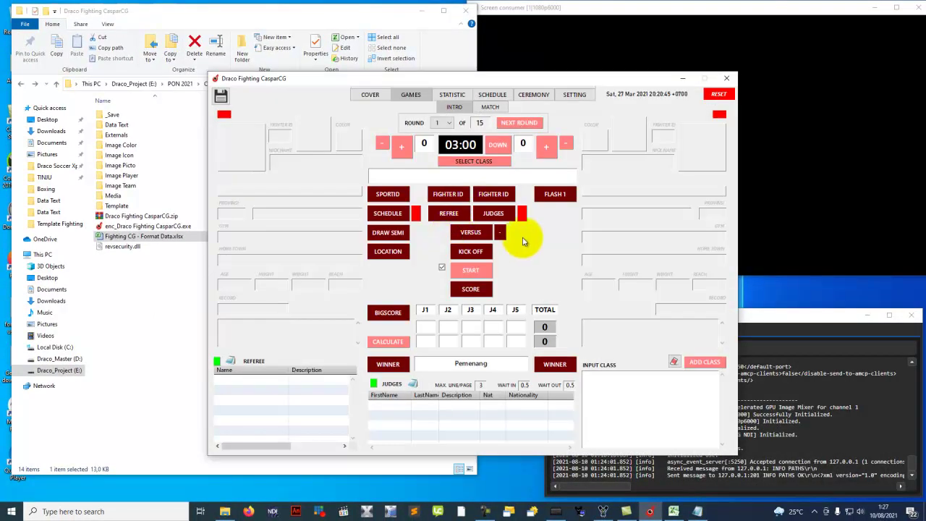
- Load Fighter.txt from the Data Text folder as the team list on the Schedule page
left_click(492, 95)
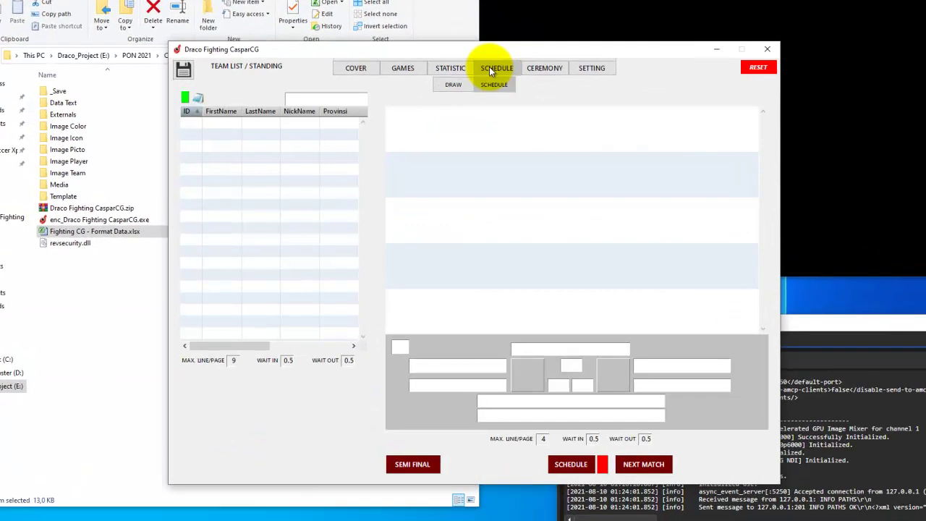
left_click(278, 73)
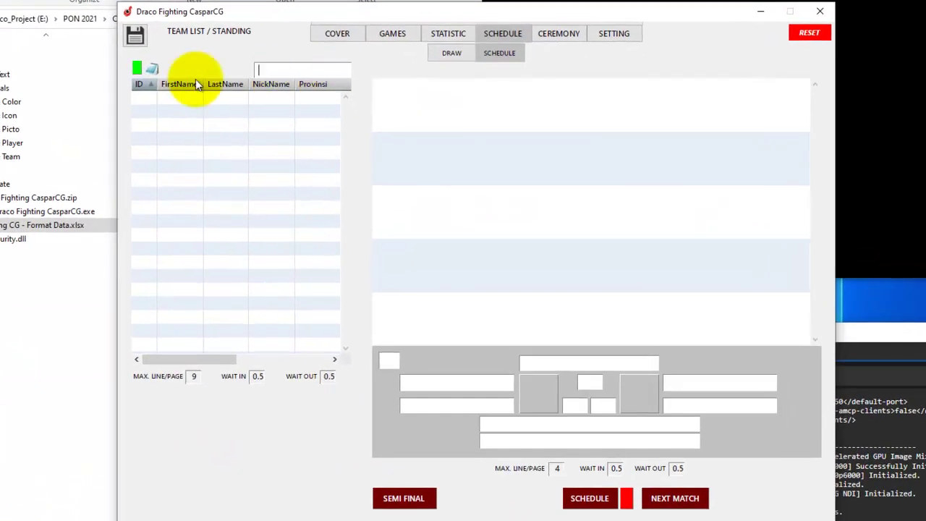
left_click(153, 68)
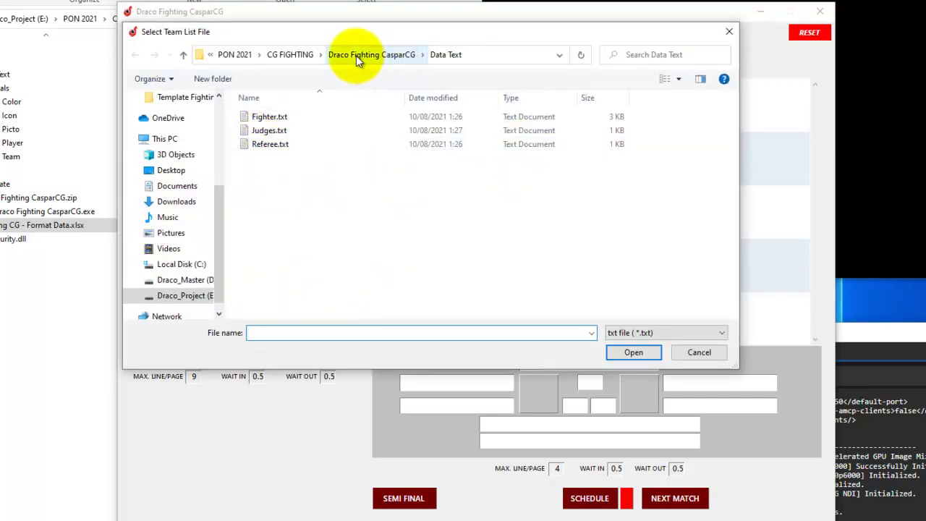
left_click(357, 55)
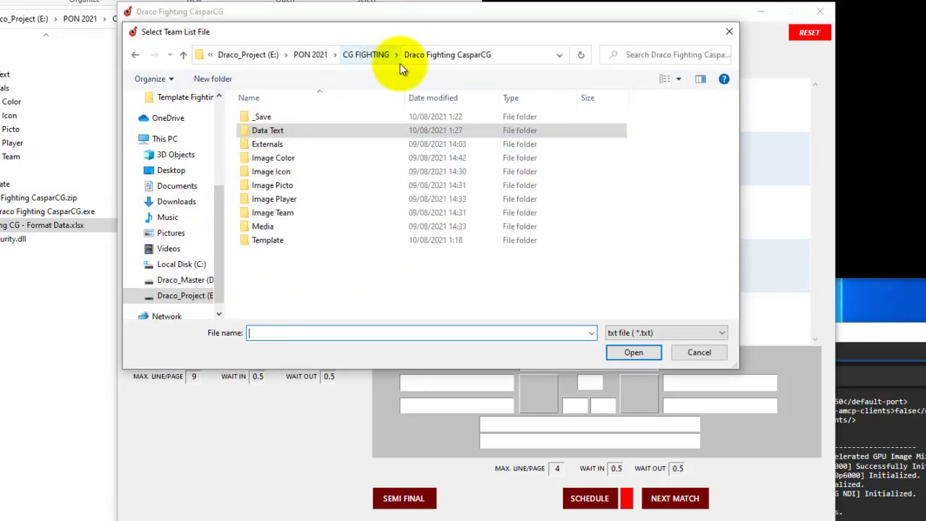
double_click(274, 132)
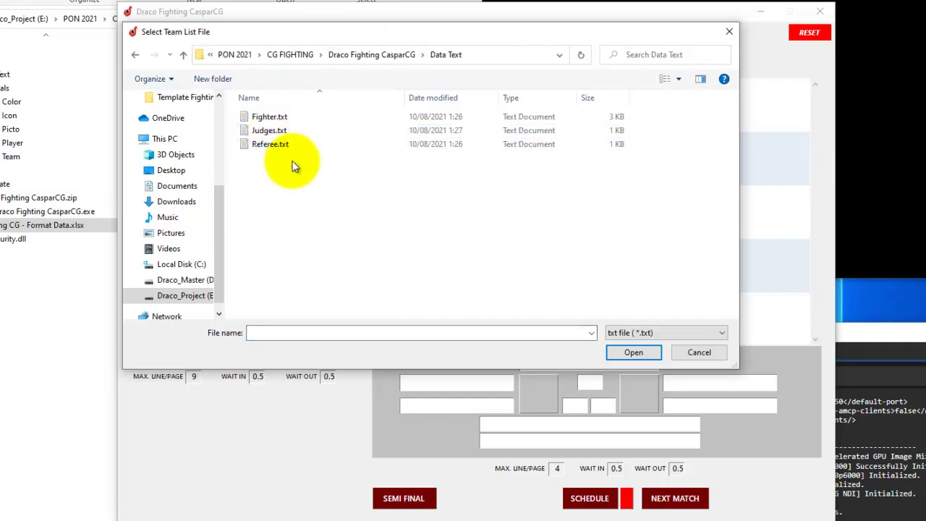
left_click(271, 116)
double_click(293, 118)
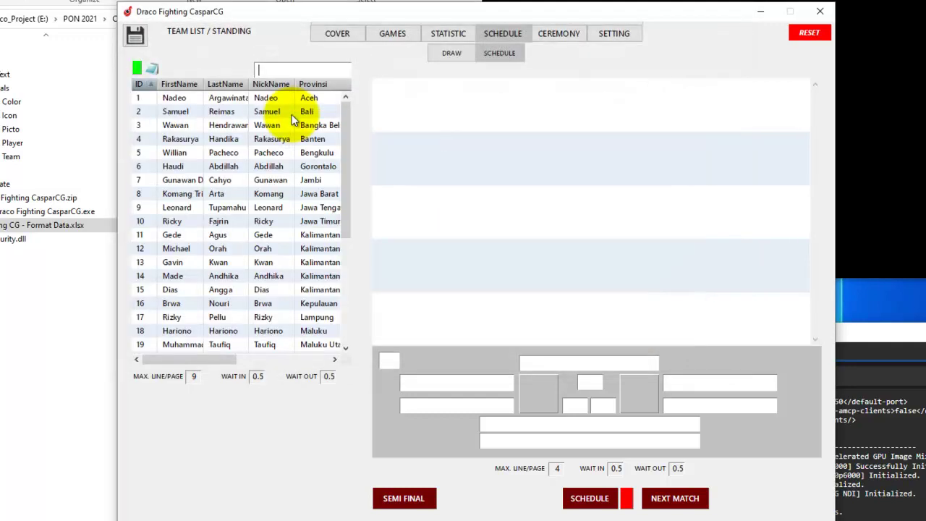
- Examine the loaded fighters through the end of the team list and view the Judges sheet in Excel before returning to Draco Fighting CasparCG
left_click(263, 140)
mouse_move(173, 426)
left_mouse_down()
mouse_move(290, 425)
mouse_move(192, 425)
left_mouse_up()
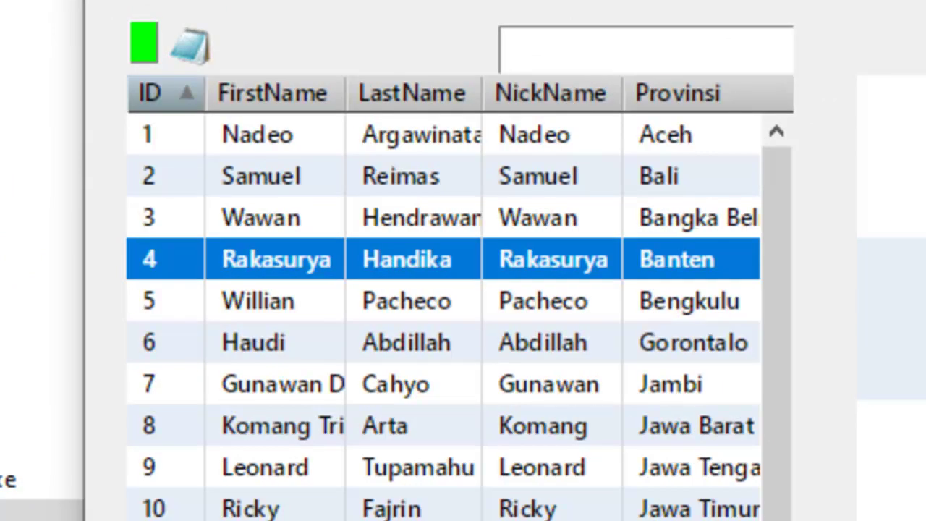
scroll(393, 475, "down", 5)
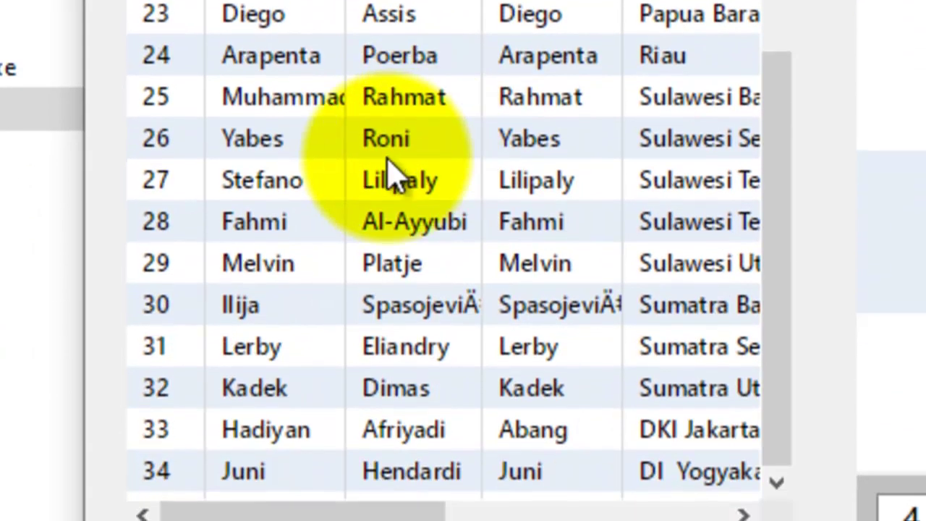
left_click(325, 208)
left_click(285, 213)
key("Escape")
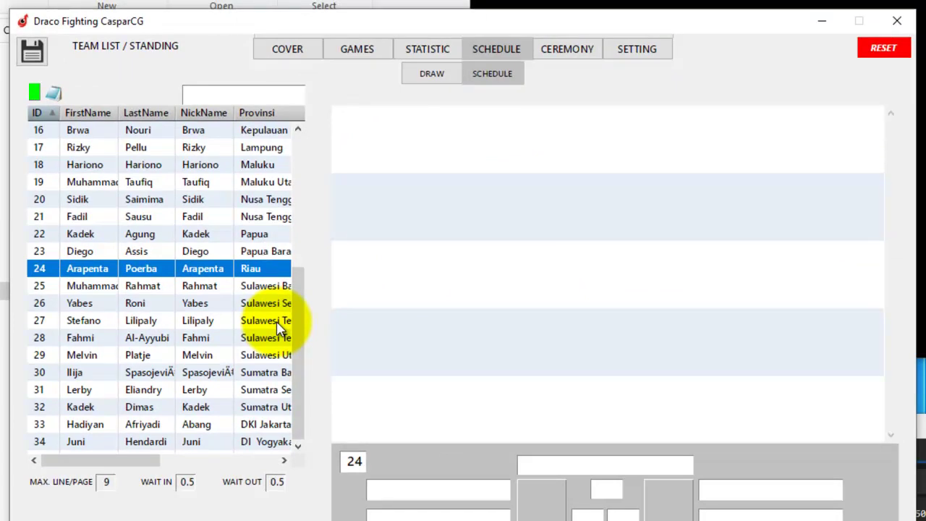
key("alt+Tab")
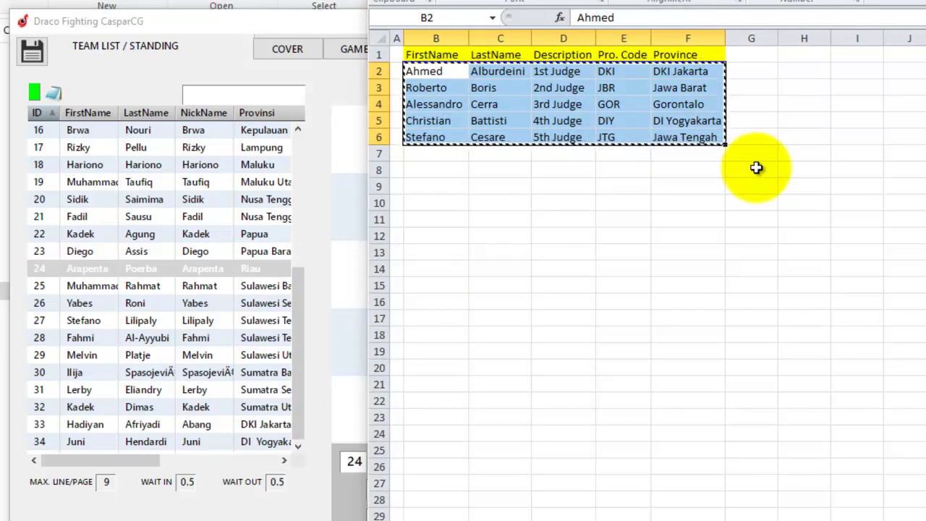
left_click(625, 220)
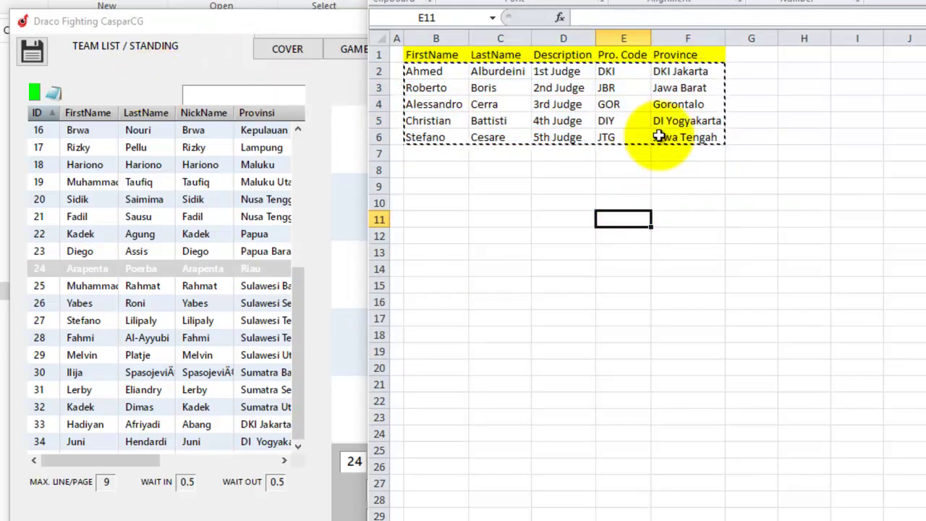
left_click(322, 92)
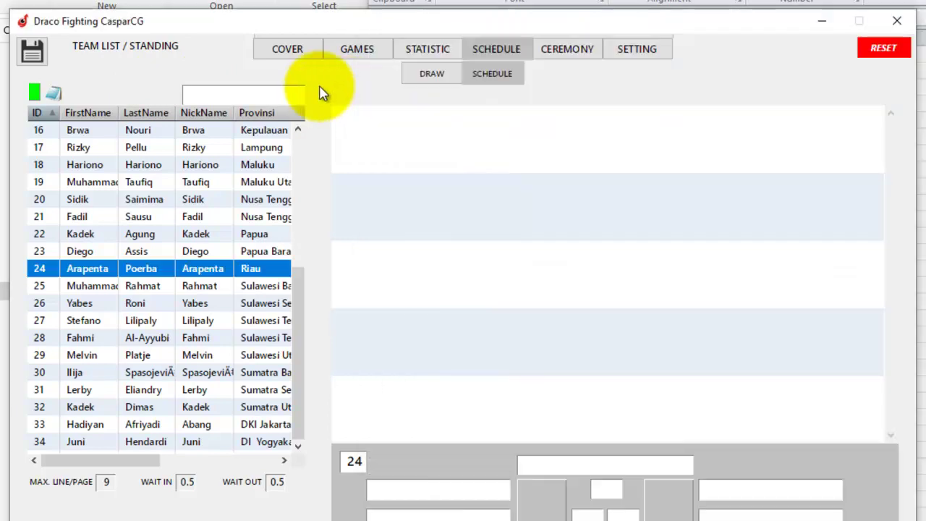
- Sort the team list by NickName, restore the sorting by ID and select the fighter with ID 1
left_click(202, 113)
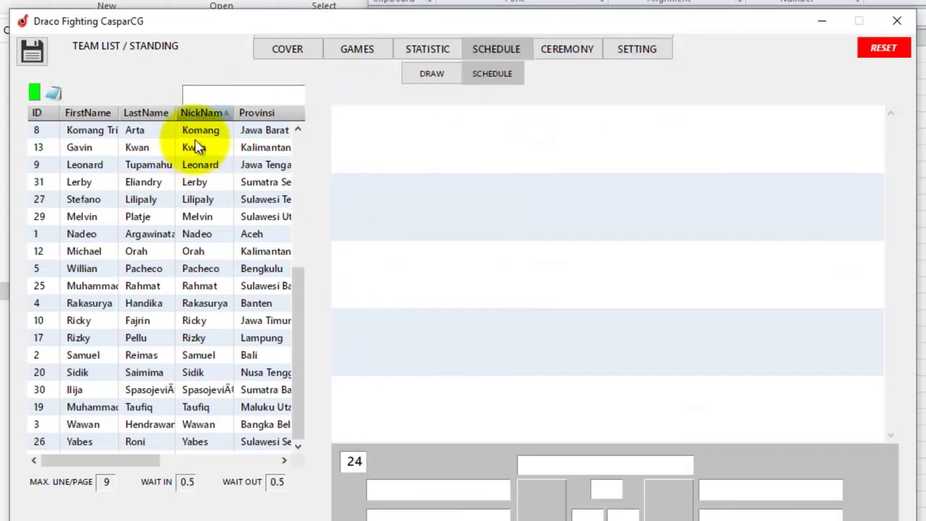
left_click(42, 113)
left_click(64, 148)
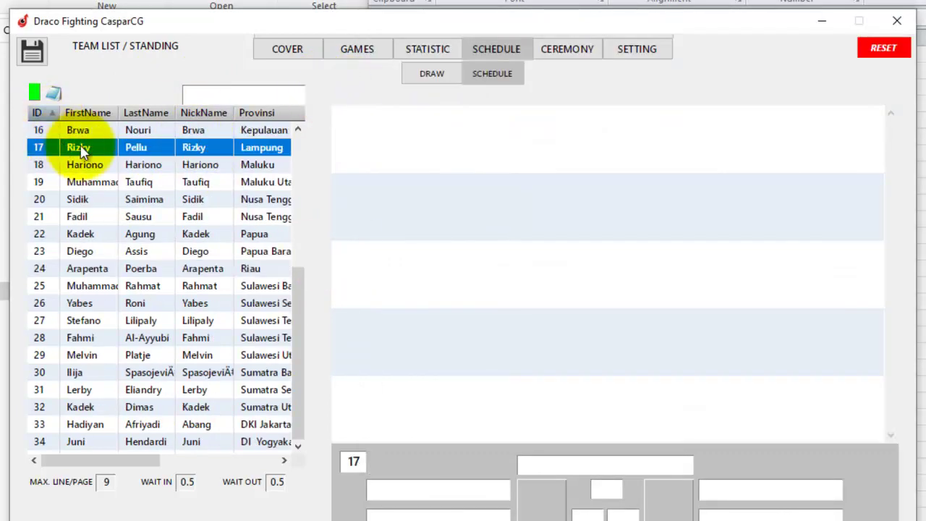
scroll(134, 223, "up", 5)
left_click(209, 182)
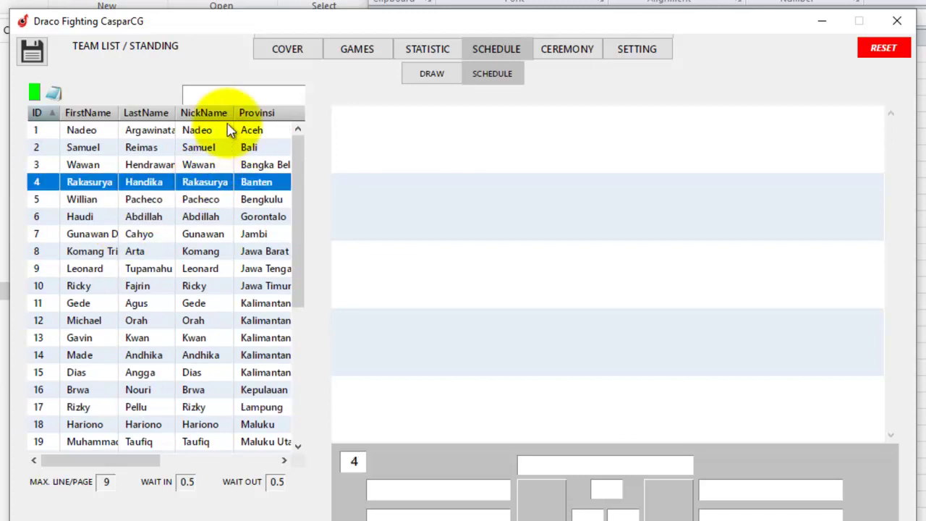
left_click(198, 130)
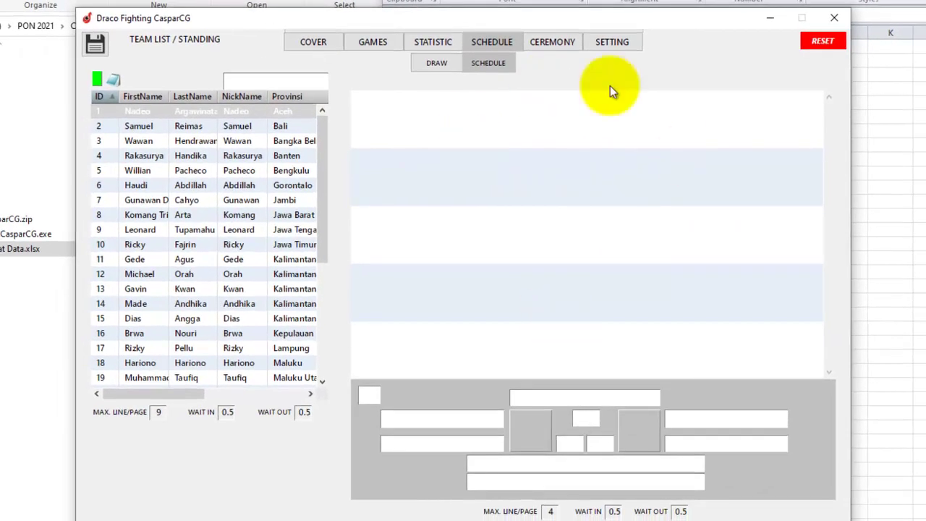
- Add an empty match line to the schedule grid and select it
right_click(537, 98)
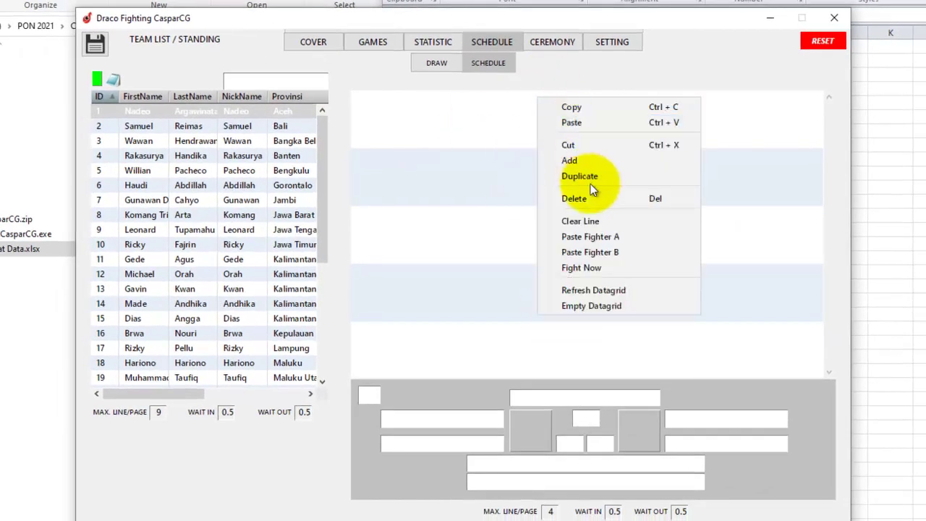
left_click(585, 162)
left_click(608, 117)
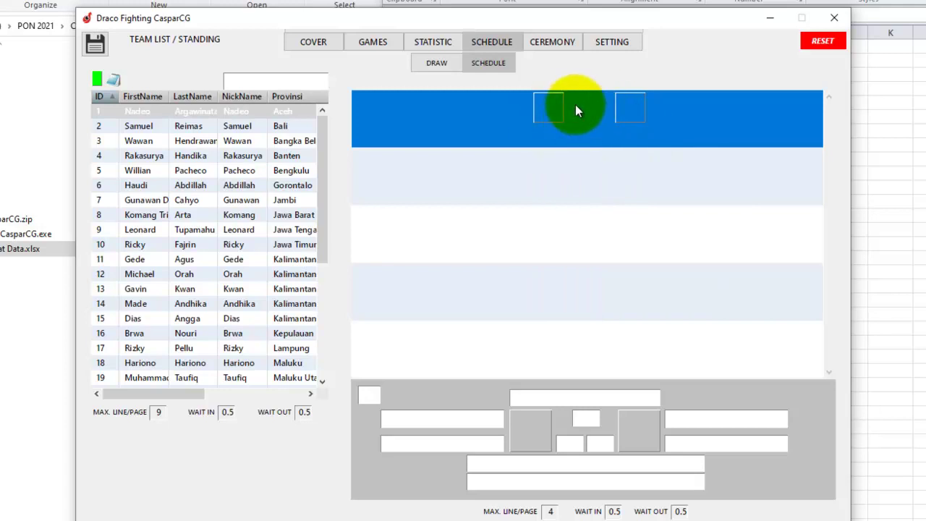
- Search the team list for the Lampung fighter with ID 17 by the first three letters of the name
left_click(226, 114)
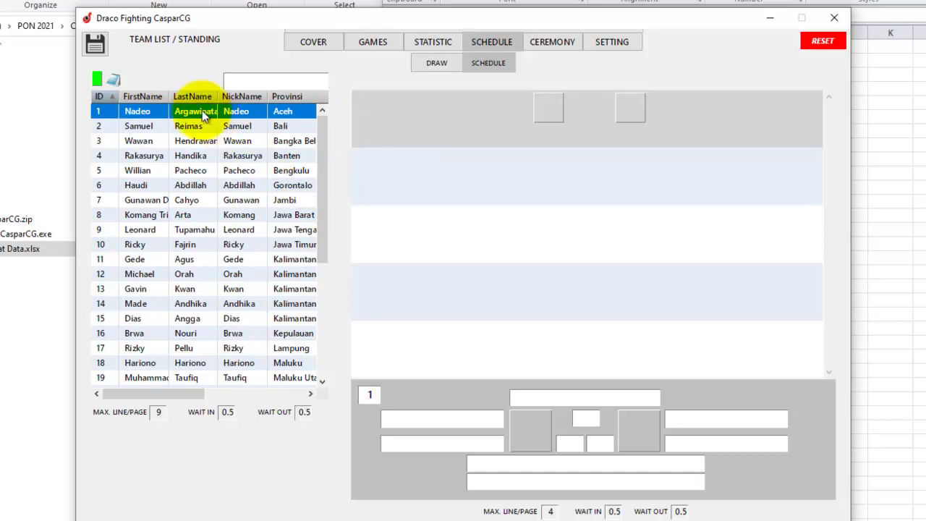
left_click(241, 81)
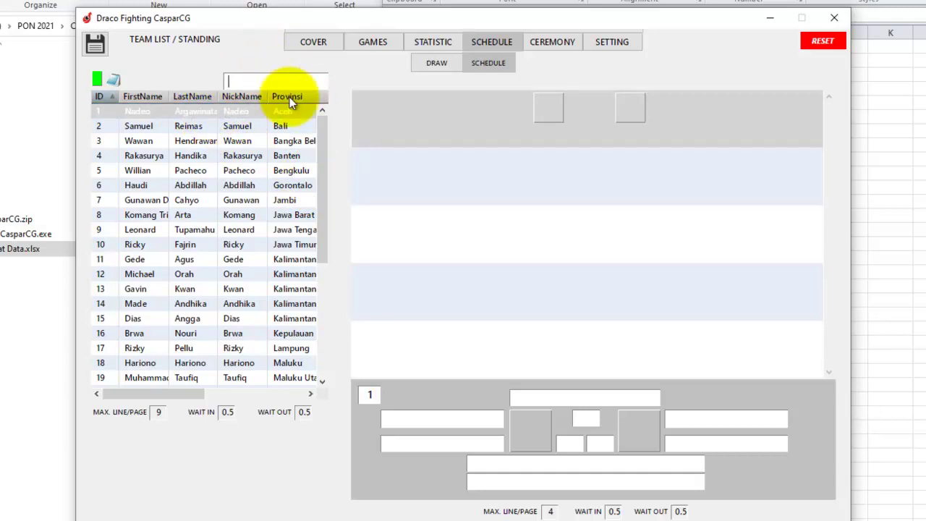
type("Riz")
key("Return")
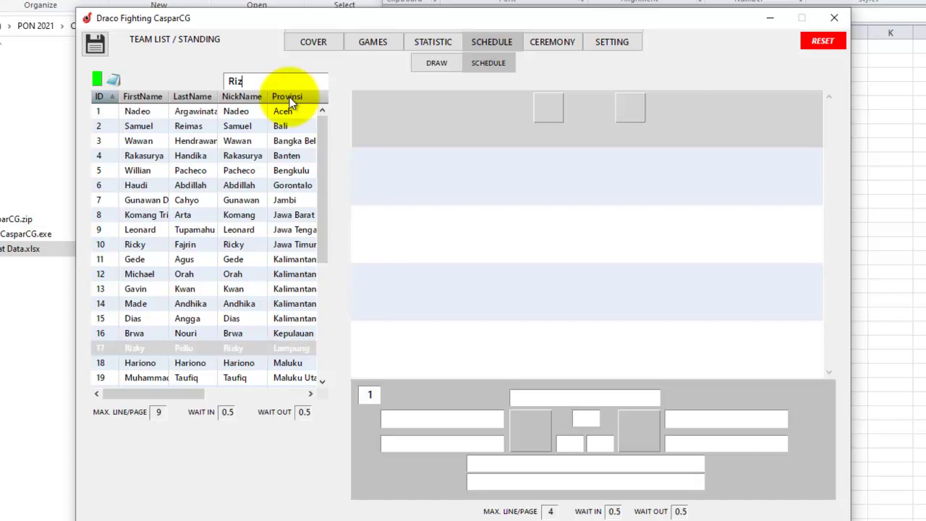
- Copy fighter 17 from the team list and paste it as Fighter A in the first schedule line
left_click(215, 348)
right_click(174, 345)
left_click(217, 354)
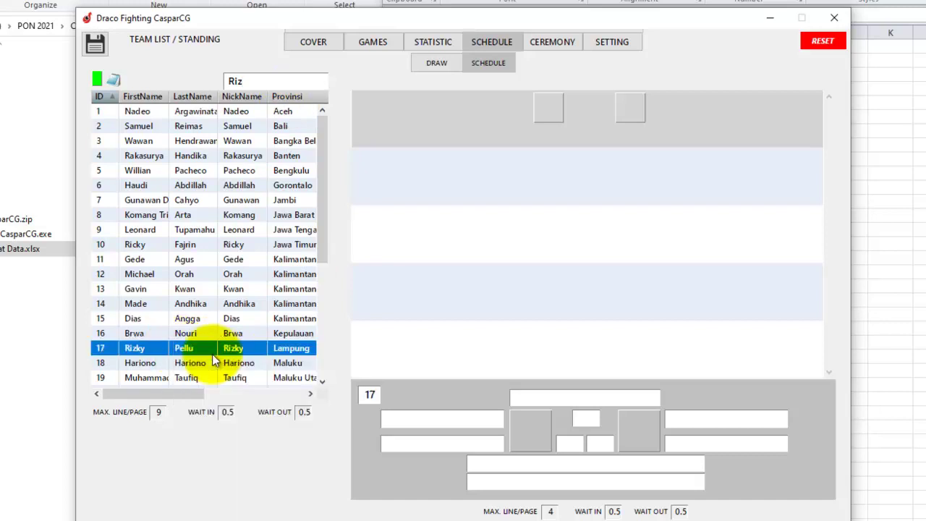
left_click(487, 120)
right_click(488, 120)
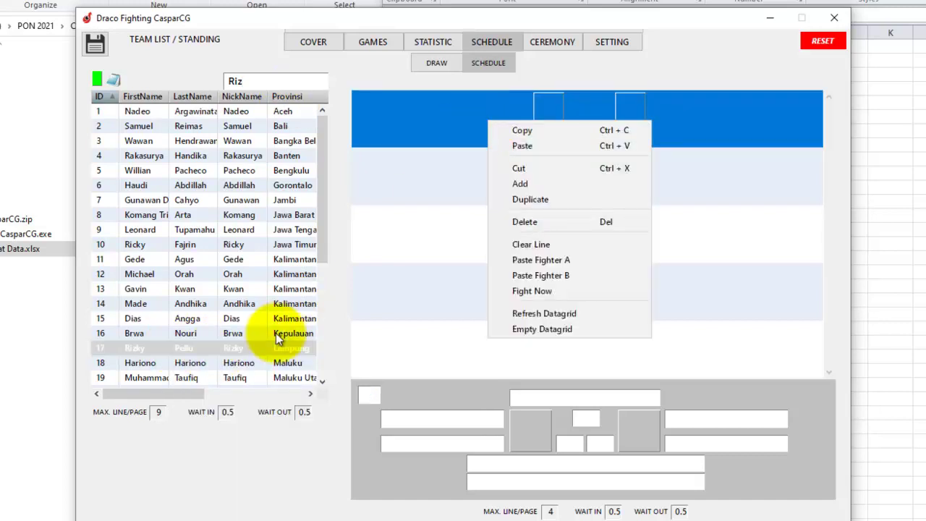
left_click(257, 343)
right_click(252, 346)
left_click(287, 354)
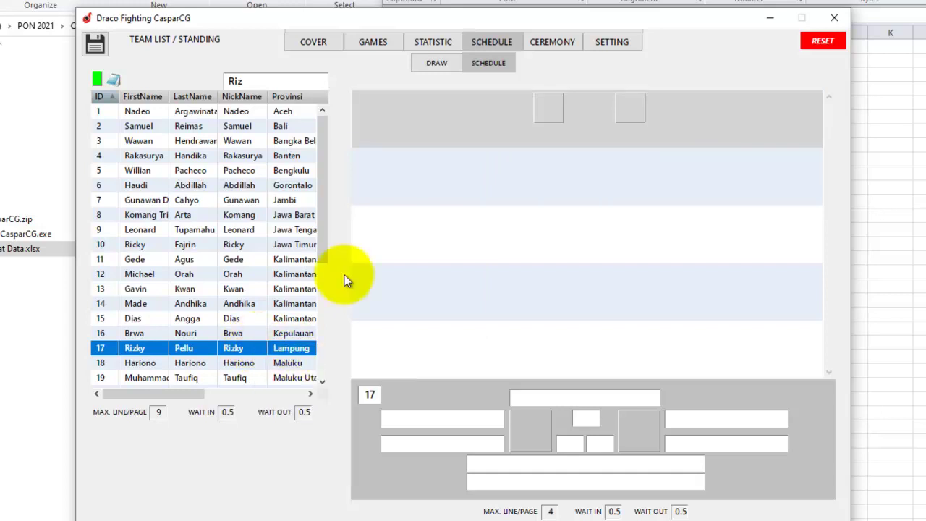
left_click(431, 108)
right_click(448, 111)
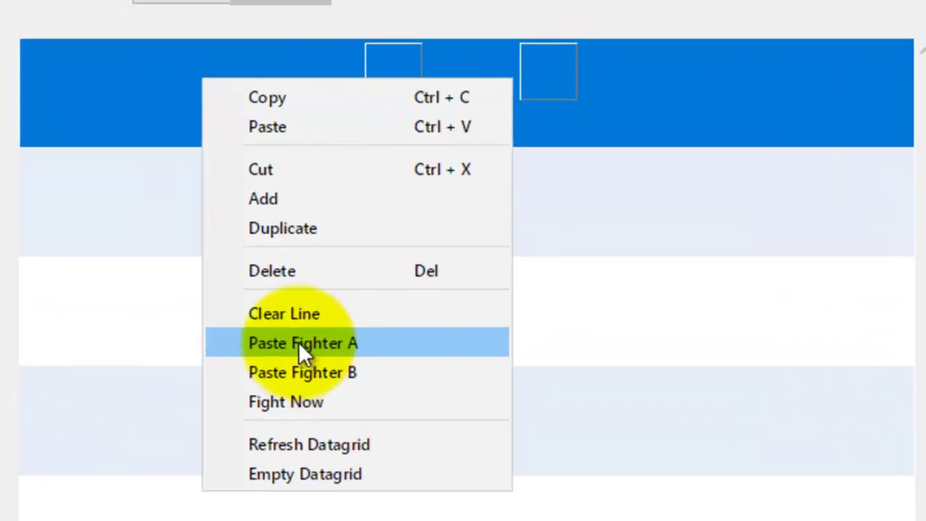
left_click(501, 251)
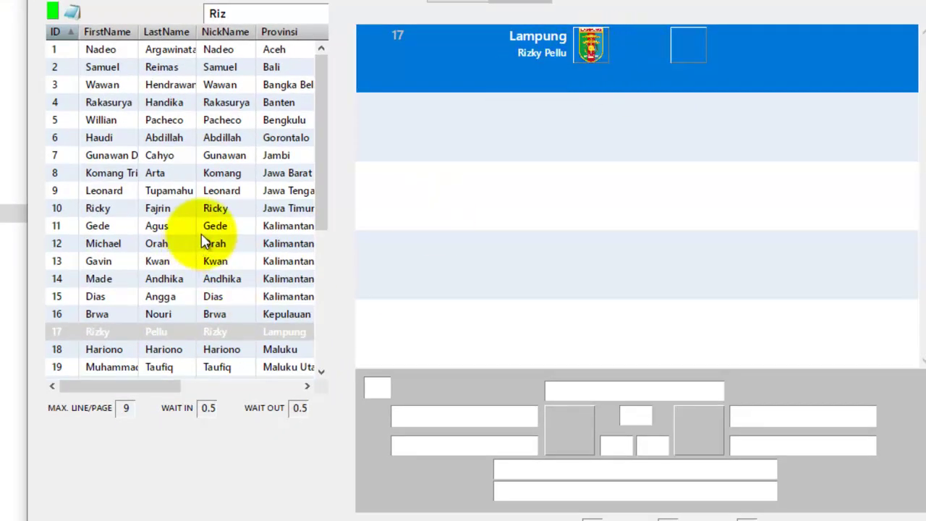
- Copy fighter 11 from the team list and paste it as Fighter B in the first schedule line
scroll(204, 239, "down", 2)
left_click(211, 135)
right_click(228, 130)
left_click(242, 138)
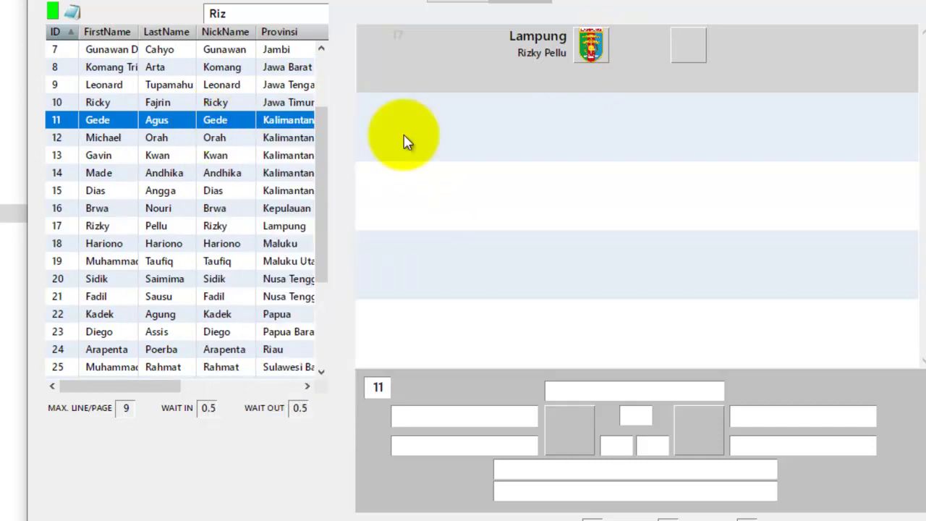
left_click(779, 42)
right_click(778, 43)
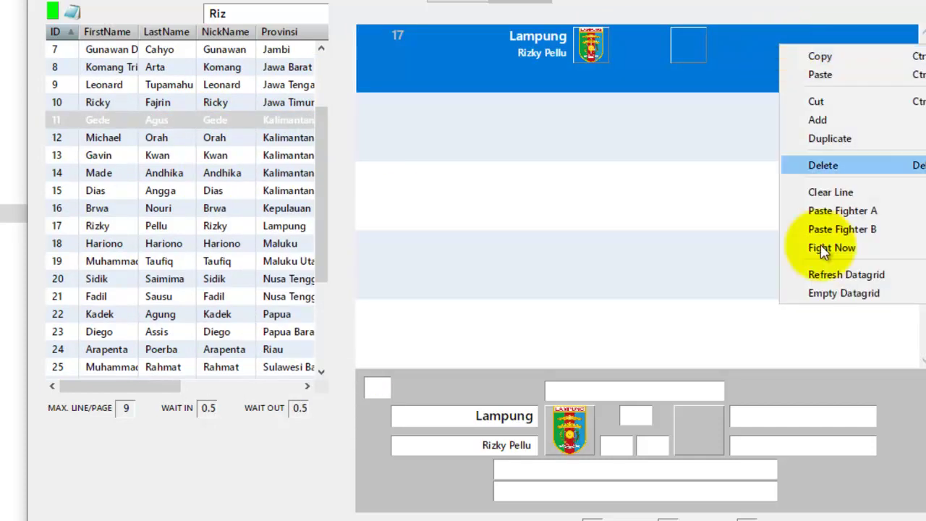
left_click(861, 230)
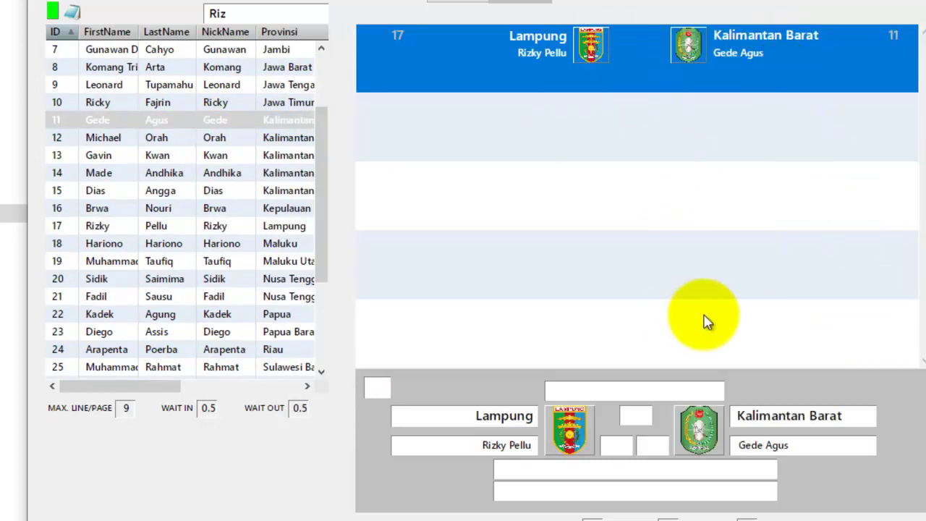
- Enter 14.50 as the time of the first match and SCHEDULE as its heading above the fighters
left_click(634, 392)
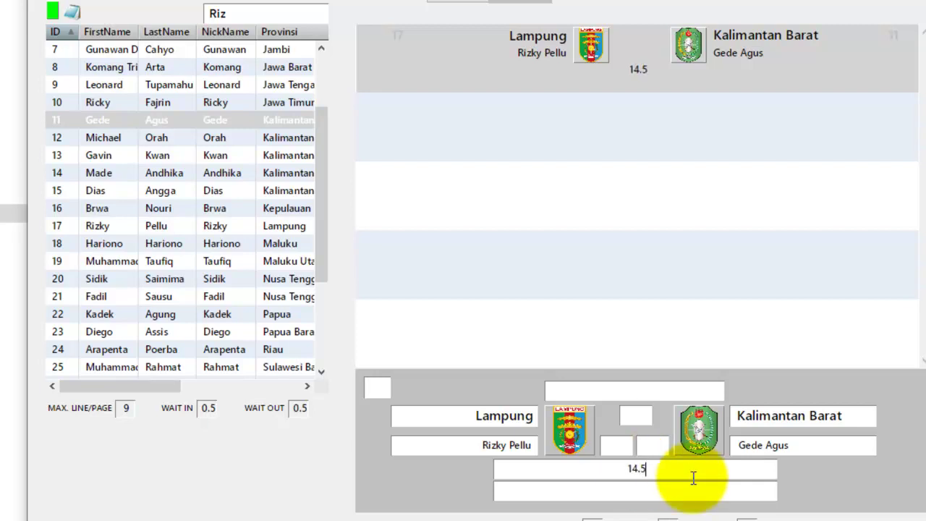
left_click(641, 72)
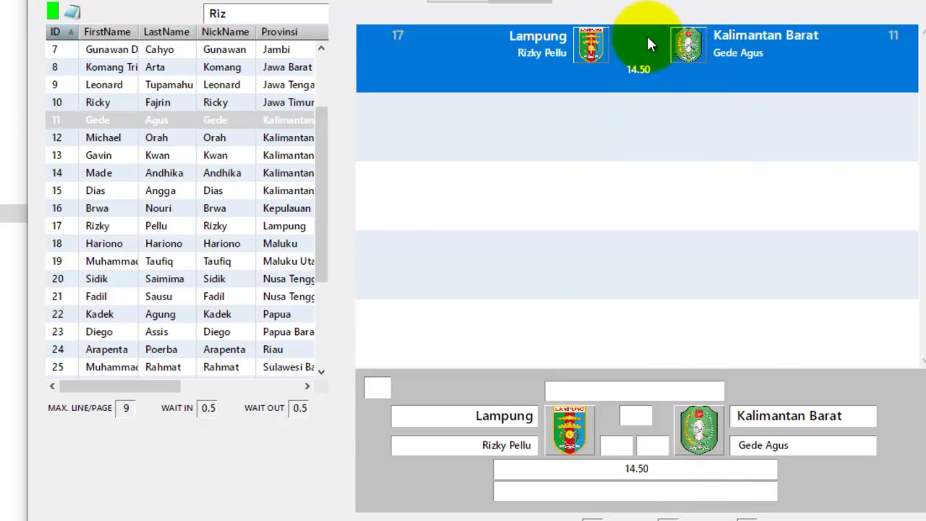
left_click(633, 403)
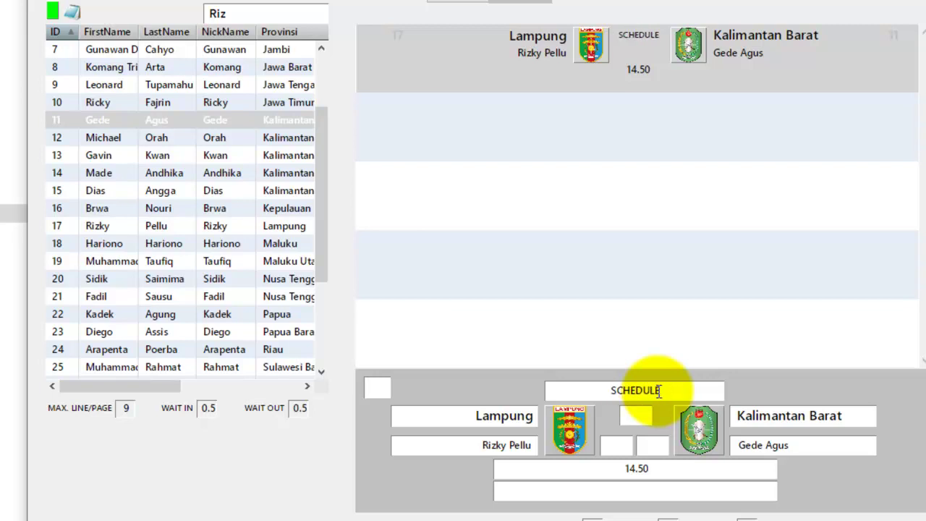
double_click(666, 390)
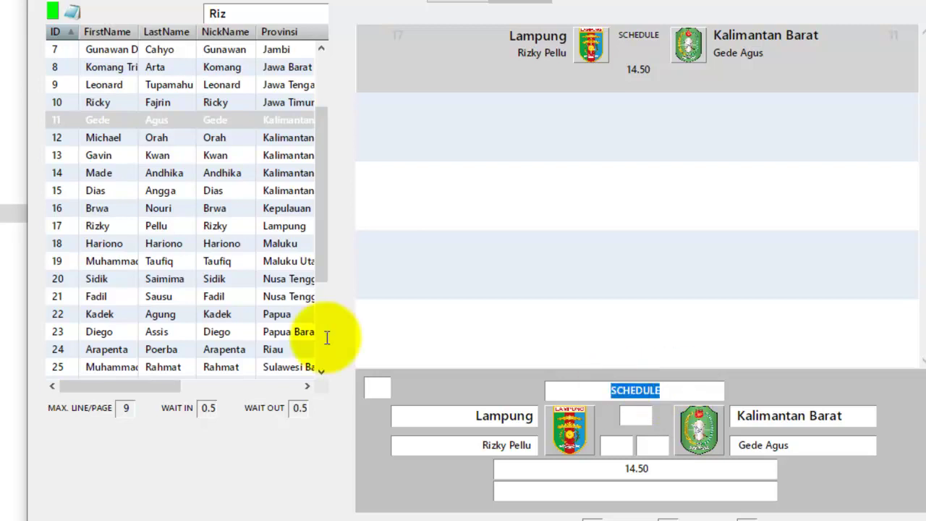
left_click(510, 62)
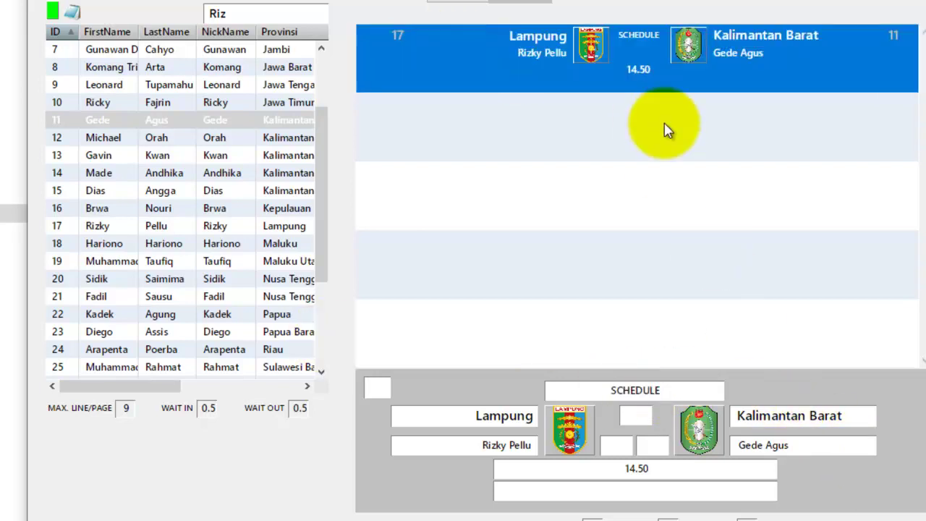
left_click(176, 161)
right_click(182, 155)
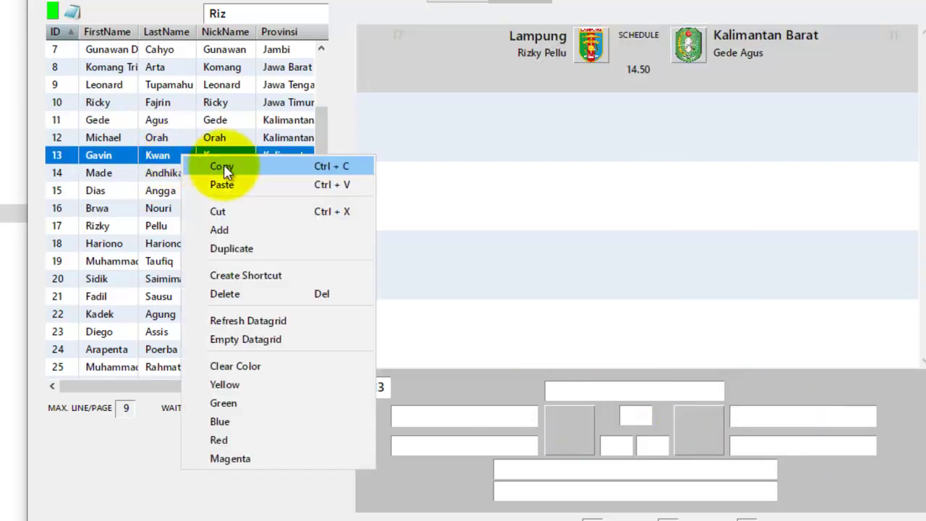
left_click(224, 166)
- Add an empty line below the first match in the schedule
right_click(529, 116)
right_click(495, 63)
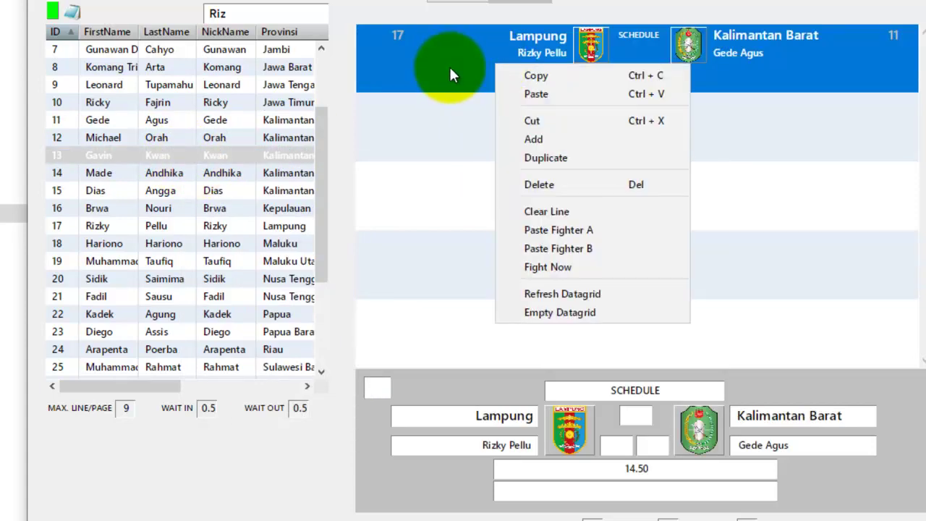
left_click(450, 70)
right_click(470, 73)
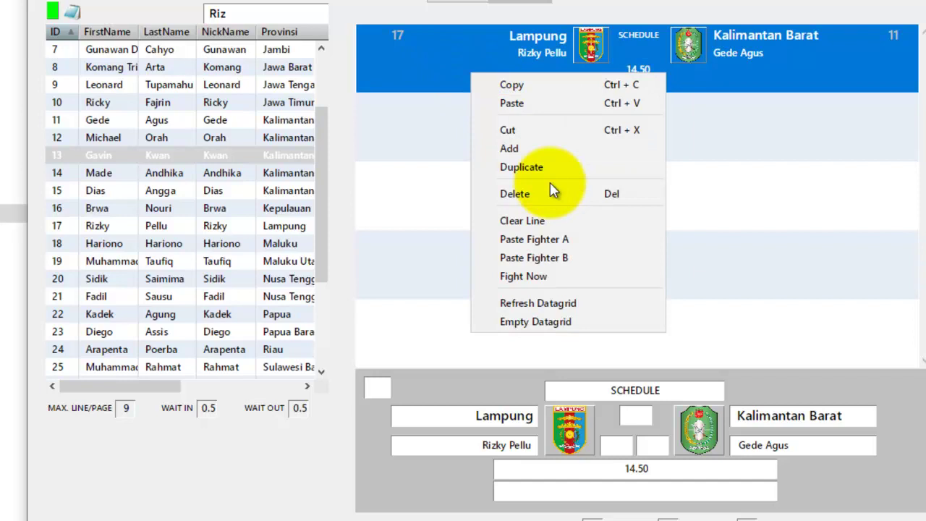
left_click(539, 149)
left_click(547, 145)
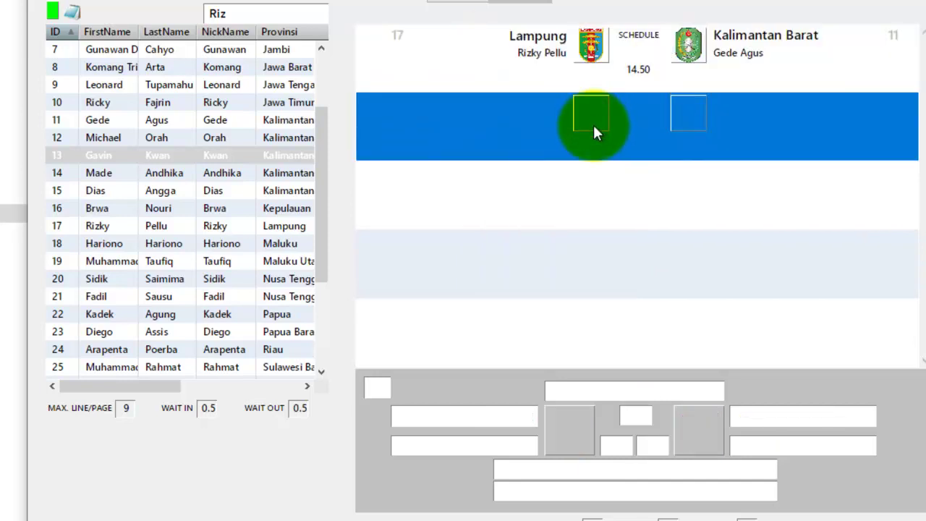
- Duplicate the empty second schedule line 7 times
right_click(521, 118)
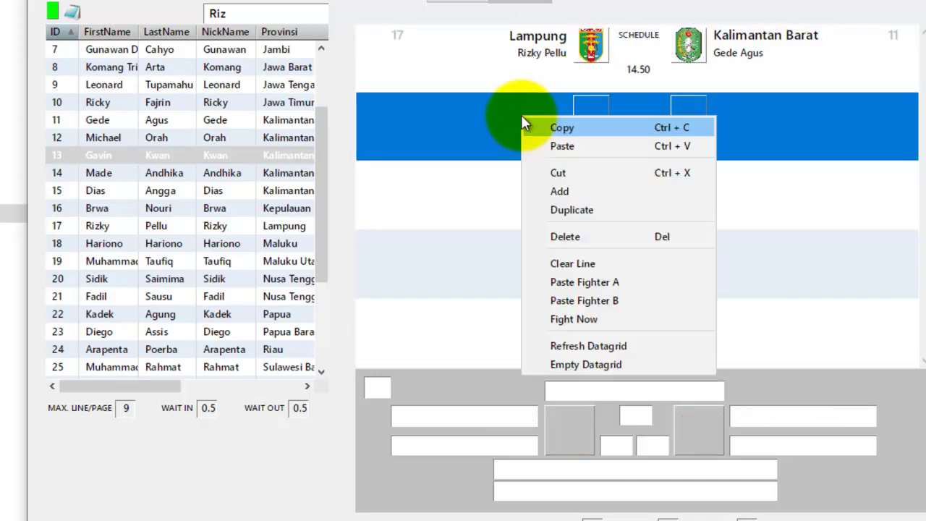
left_click(588, 208)
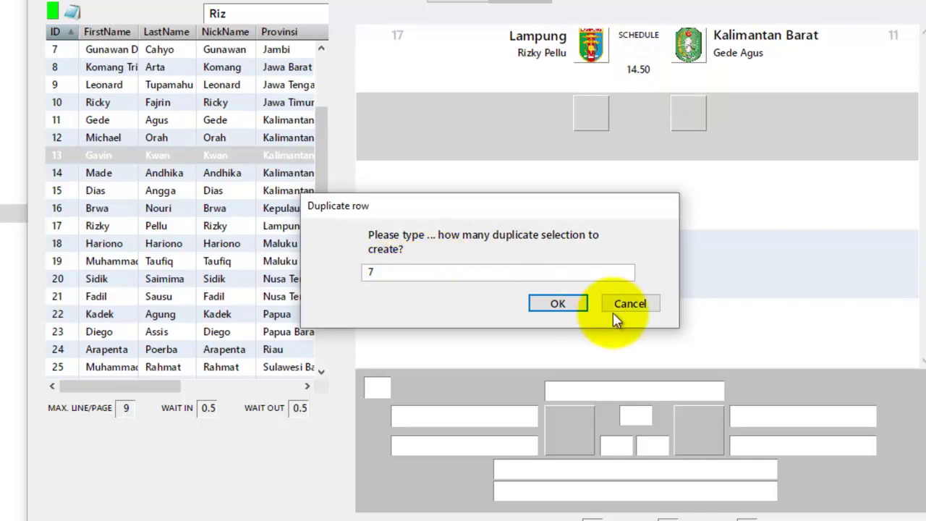
left_click(559, 304)
left_click(761, 181)
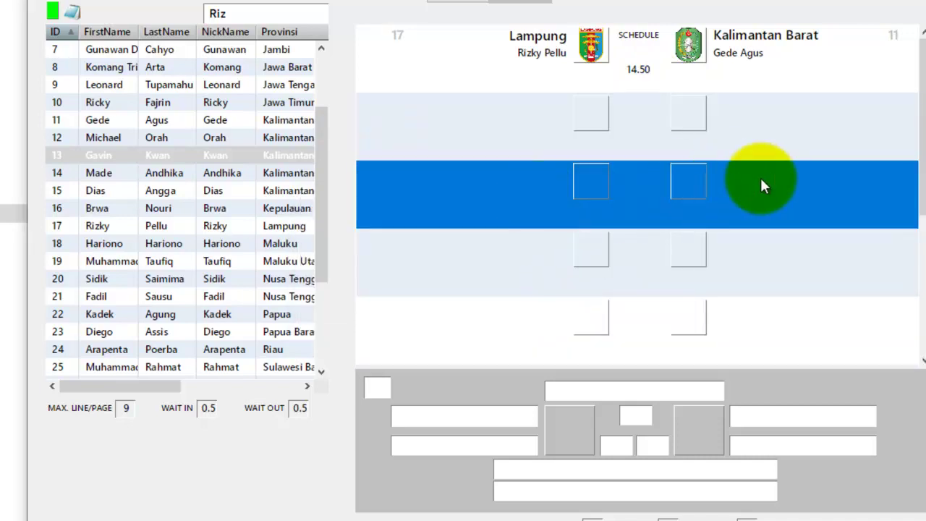
scroll(756, 201, "down", 3)
scroll(753, 197, "up", 3)
scroll(753, 199, "down", 3)
scroll(753, 204, "up", 3)
left_click(795, 109)
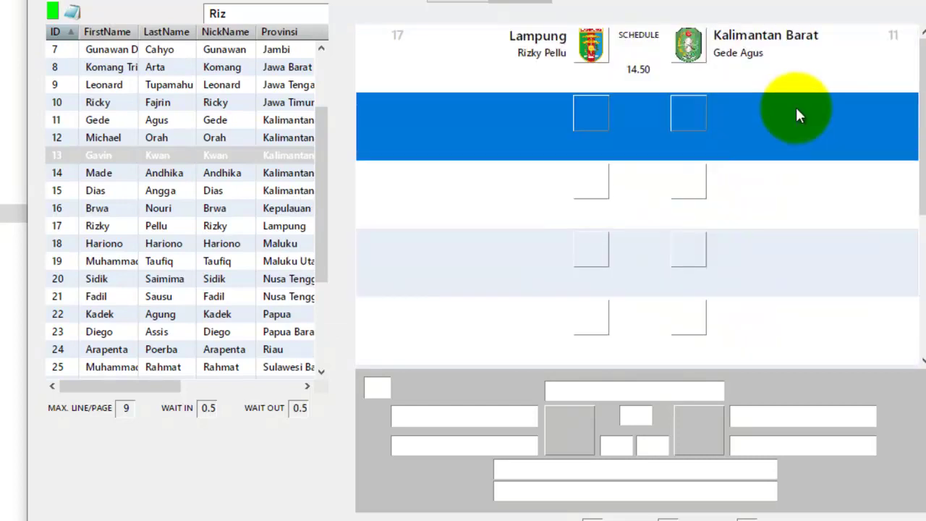
- Fill the second schedule line by pasting fighter 10 as Fighter A and fighter 11 as Fighter B
left_click(194, 102)
right_click(185, 106)
left_click(186, 113)
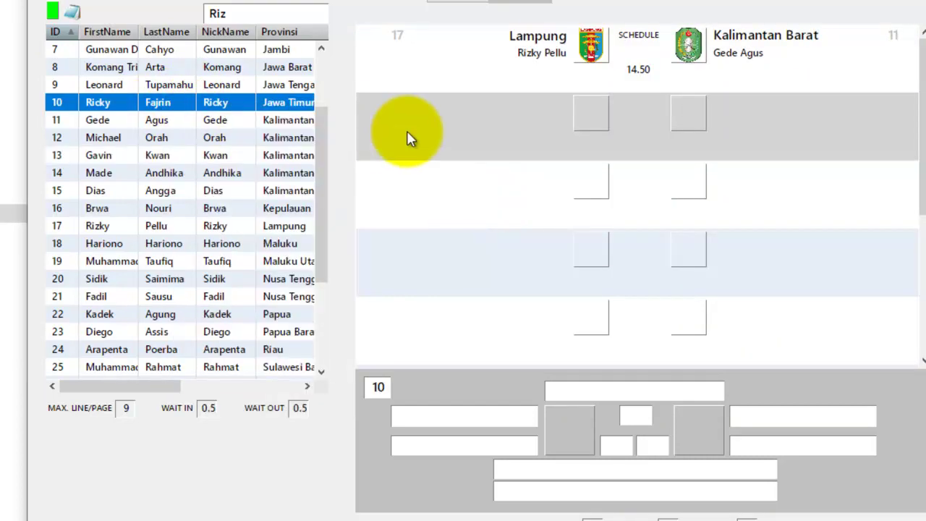
left_click(409, 130)
right_click(420, 129)
left_click(483, 293)
left_click(324, 184)
right_click(322, 183)
left_click(344, 190)
left_click(664, 185)
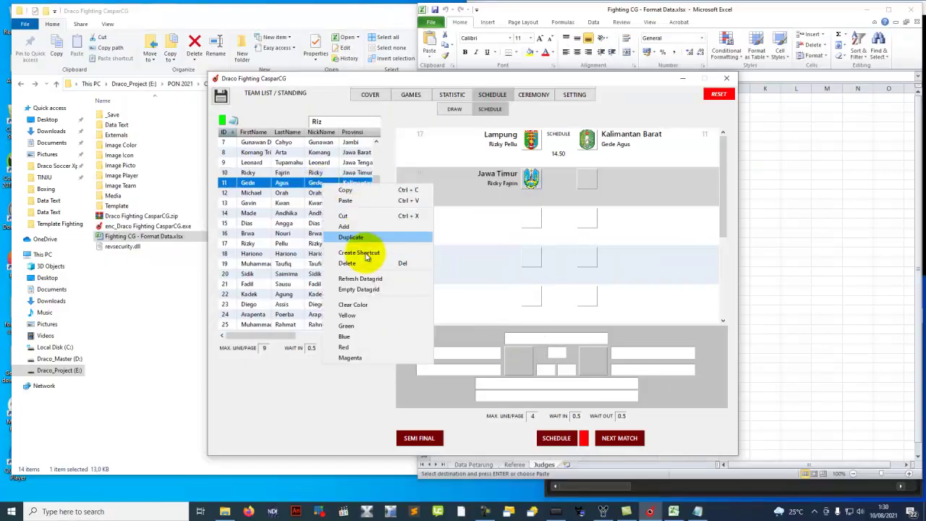
right_click(665, 188)
left_click(649, 283)
- Fill the third schedule line by pasting fighter 14 as Fighter A and fighter 15 as Fighter B
left_click(308, 213)
right_click(308, 213)
left_click(321, 221)
left_click(497, 225)
right_click(496, 226)
left_click(535, 322)
right_click(293, 230)
left_click(308, 239)
right_click(629, 227)
left_click(664, 332)
- Fill the fourth schedule line by pasting fighter 19 as Fighter A and fighter 21 as Fighter B
left_click(250, 262)
right_click(251, 263)
left_click(265, 271)
right_click(454, 265)
left_click(506, 358)
left_click(282, 284)
right_click(311, 284)
left_click(329, 289)
right_click(641, 259)
left_click(657, 368)
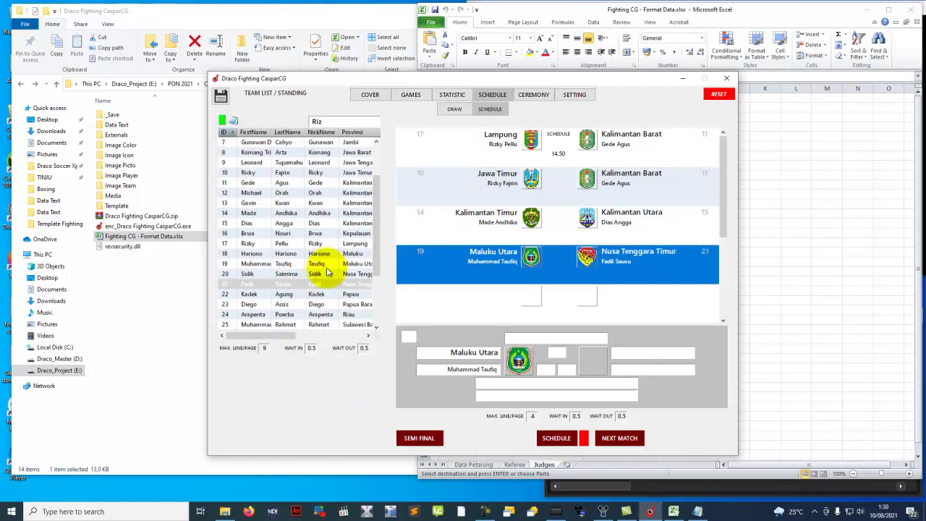
- Fill the fifth schedule line by pasting fighter 23 as Fighter A and fighter 27 as Fighter B
left_click(250, 304)
right_click(305, 303)
left_click(329, 307)
left_click(465, 306)
right_click(466, 306)
left_click(481, 317)
scroll(310, 246, "down", 3)
right_click(649, 304)
left_click(669, 316)
- Fill the sixth schedule line by pasting fighter 22 as Fighter A and fighter 24 as Fighter B
left_click(318, 204)
right_click(318, 204)
left_click(332, 212)
left_click(445, 182)
right_click(444, 182)
left_click(460, 192)
left_click(303, 224)
right_click(304, 223)
left_click(318, 233)
right_click(589, 180)
left_click(604, 190)
- Fill the seventh schedule line by pasting fighter 29 as Fighter A and fighter 30 as Fighter B
right_click(318, 273)
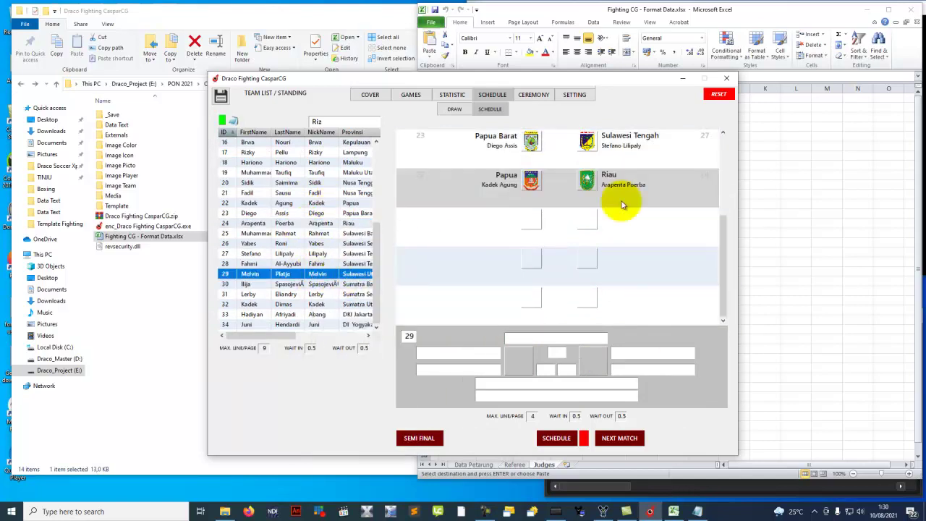
left_click(330, 284)
left_click(492, 231)
right_click(492, 231)
left_click(517, 325)
right_click(346, 283)
left_click(356, 294)
right_click(651, 233)
left_click(732, 366)
- Fill the eighth schedule line by pasting fighter 32 as Fighter A and fighter 33 as Fighter B
right_click(340, 303)
left_click(356, 312)
left_click(453, 253)
right_click(452, 253)
left_click(477, 346)
left_click(319, 314)
right_click(331, 313)
left_click(354, 323)
right_click(662, 262)
left_click(699, 367)
- Fill the ninth schedule line by pasting fighter 25 as Fighter A and fighter 18 as Fighter B
left_click(310, 233)
right_click(310, 233)
left_click(322, 243)
right_click(496, 305)
left_click(515, 398)
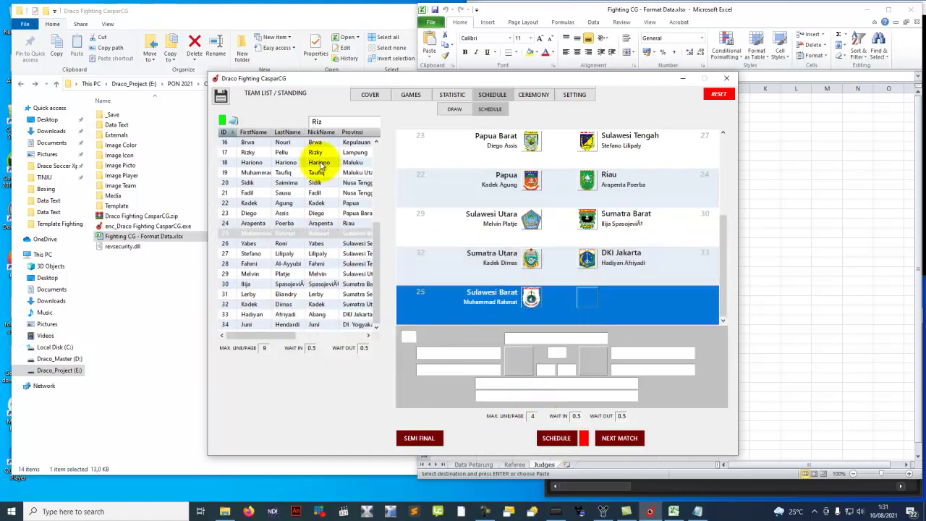
left_click(304, 162)
right_click(652, 304)
left_click(687, 409)
left_click(662, 268)
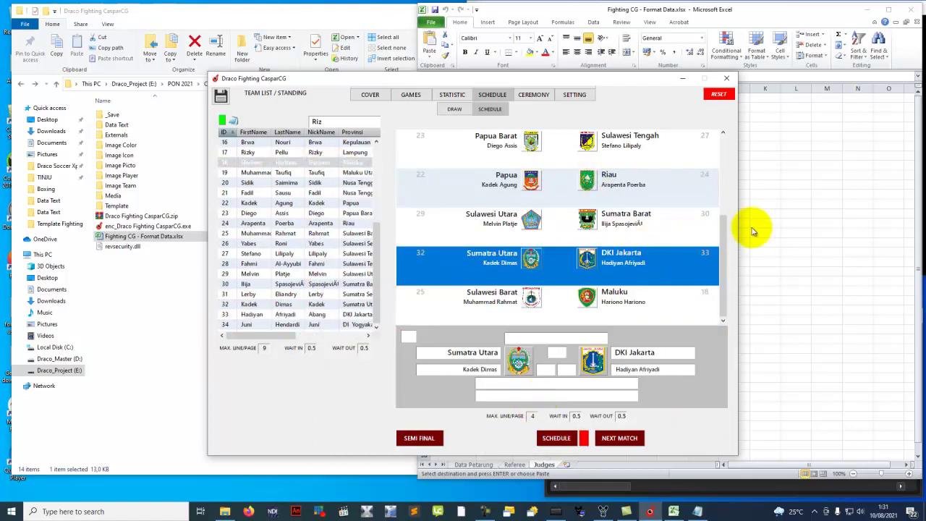
left_click_drag(722, 229, 715, 148)
left_click(554, 149)
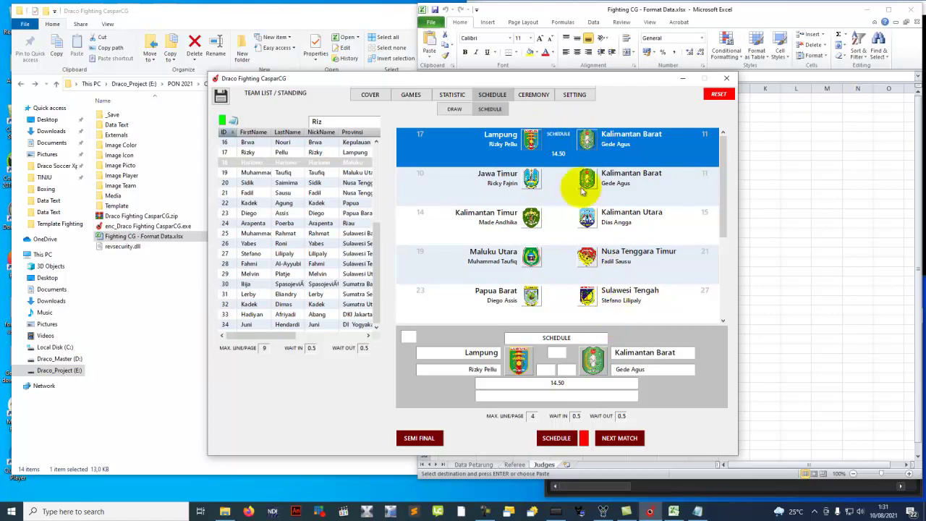
left_click(554, 183)
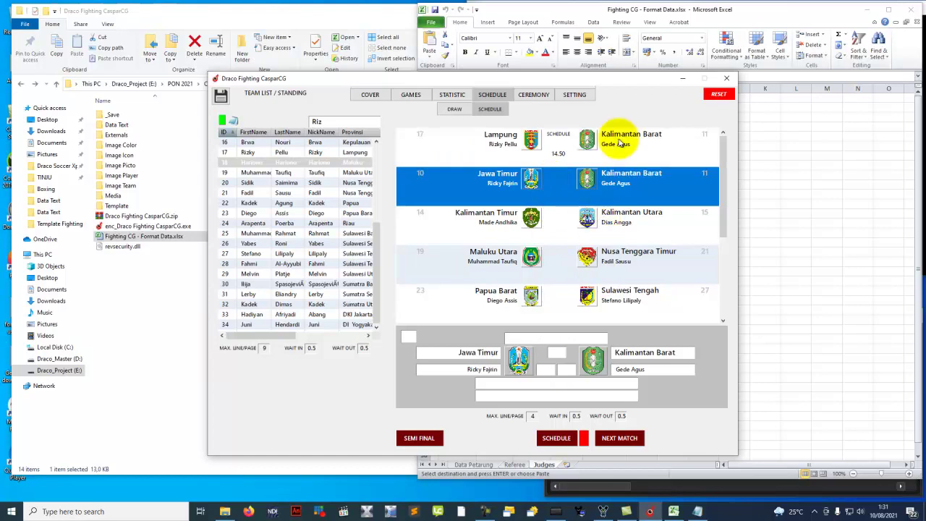
- Minimize Excel and File Explorer, close the open text file, and move the Draco Fighting CasparCG window clear of the screen output
mouse_move(589, 81)
left_mouse_down()
mouse_move(554, 83)
mouse_move(577, 84)
left_mouse_up()
left_click(868, 10)
left_click(423, 11)
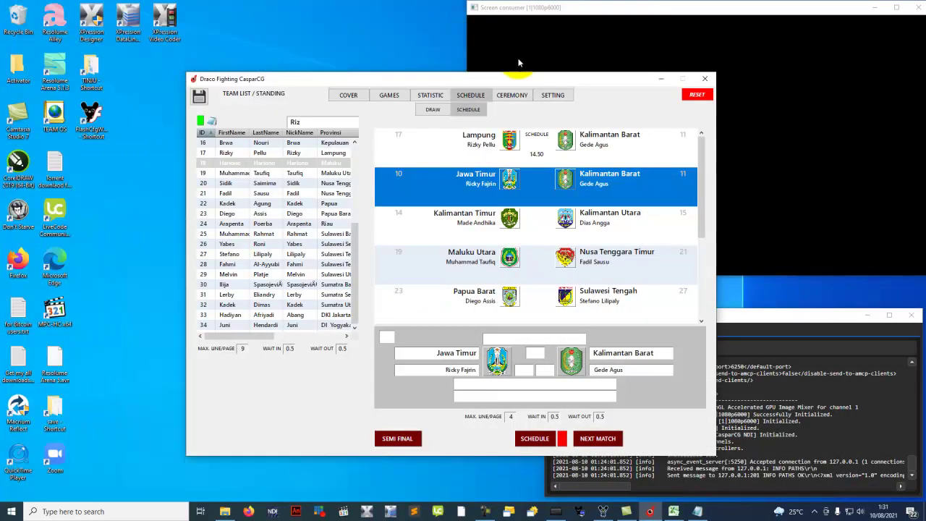
left_click_drag(518, 79, 309, 14)
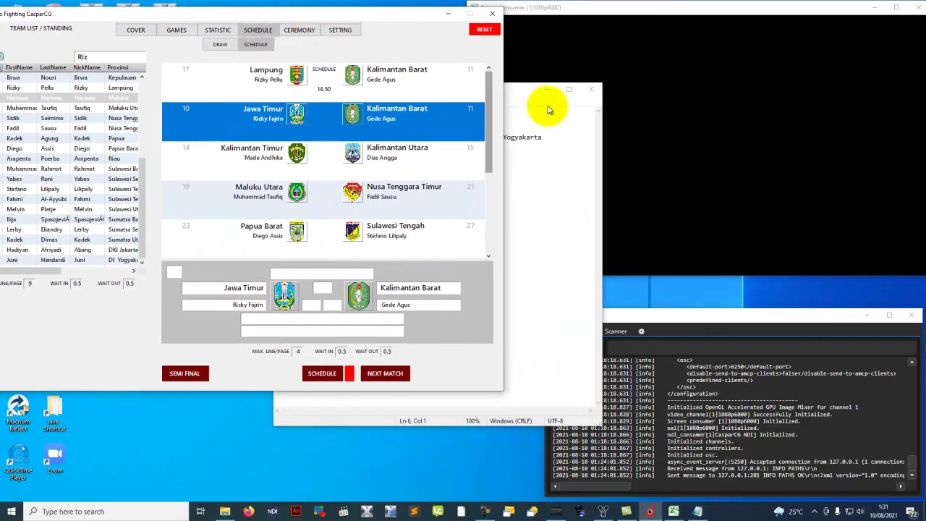
left_click(591, 88)
left_click_drag(378, 16, 408, 34)
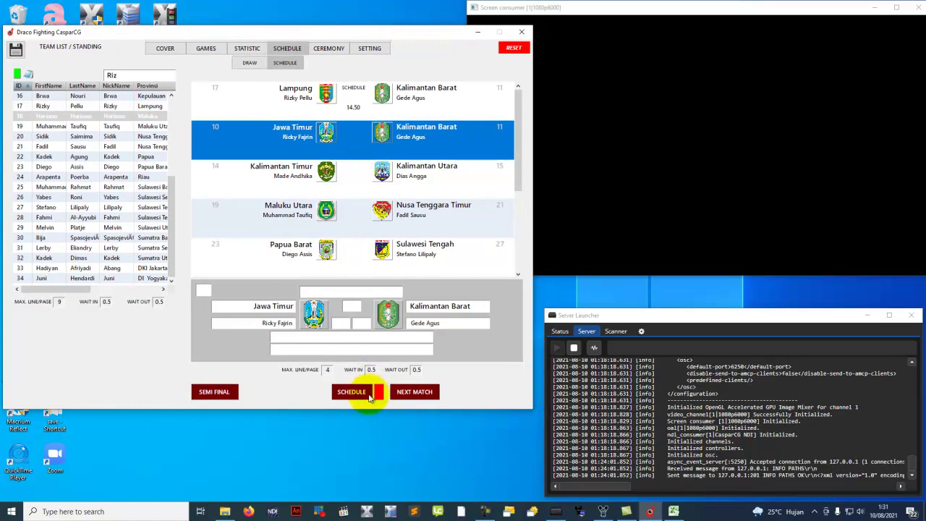
- Play the schedule graphic on the output, advance it to page 2, and stop it
left_click(353, 393)
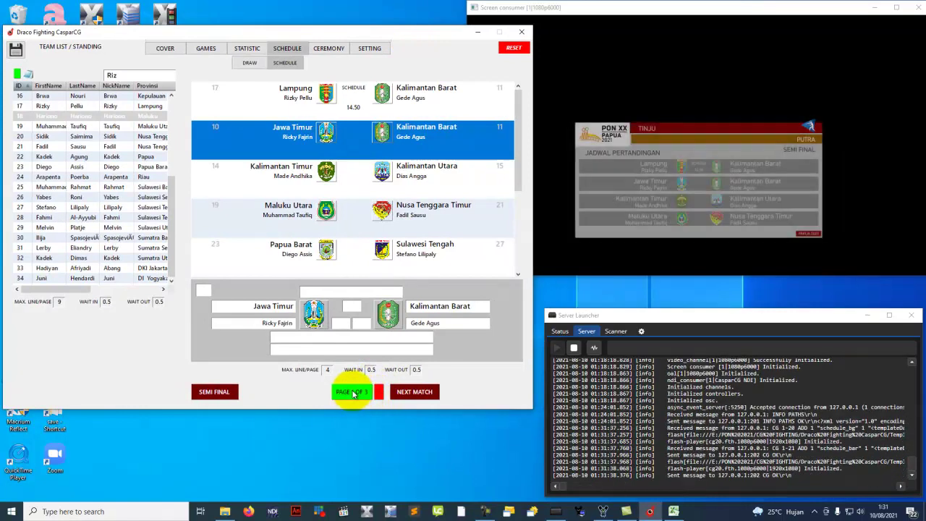
left_click_drag(511, 97, 513, 68)
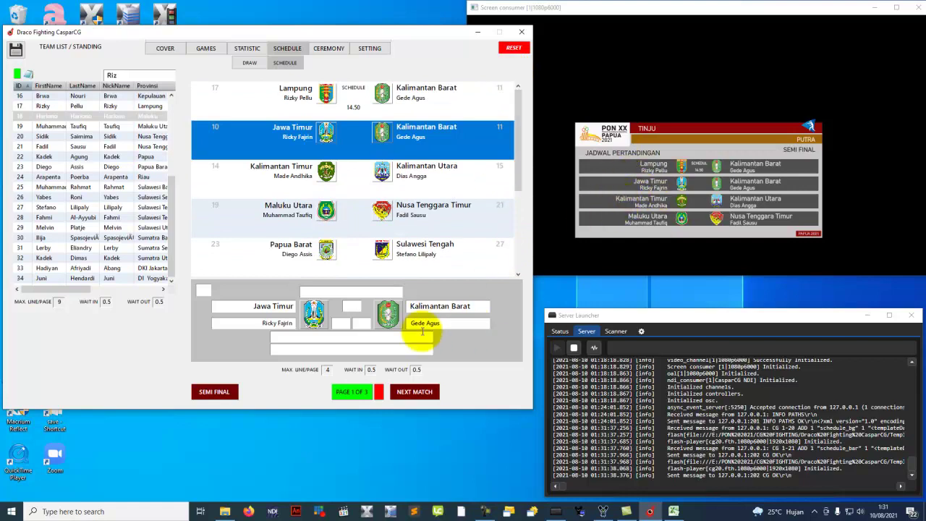
left_click(354, 397)
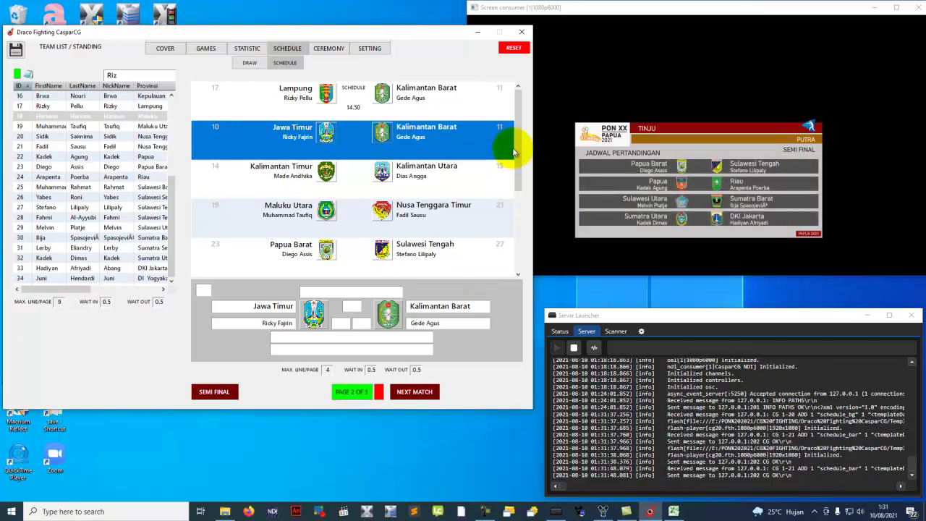
left_click(378, 392)
- Play the schedule graphic again with the first match selected, page through all three pages, and stop it
left_click(408, 97)
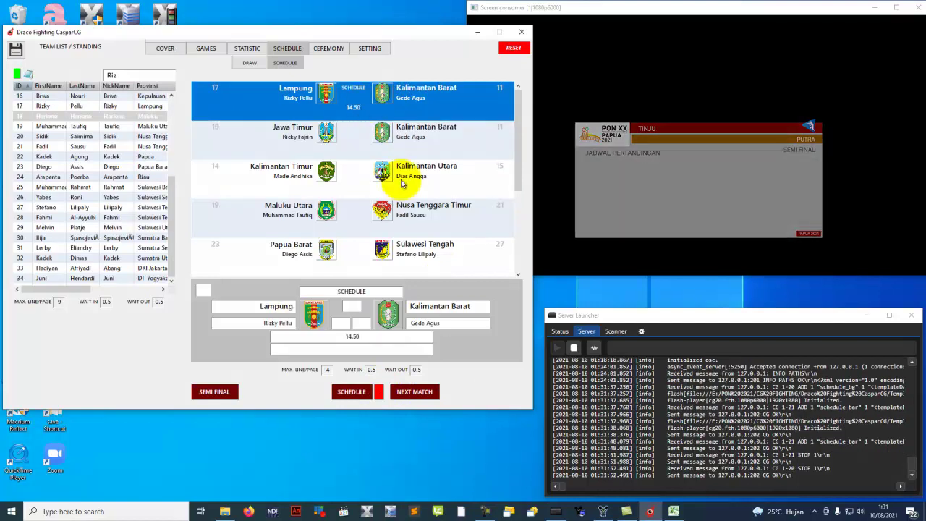
left_click(352, 391)
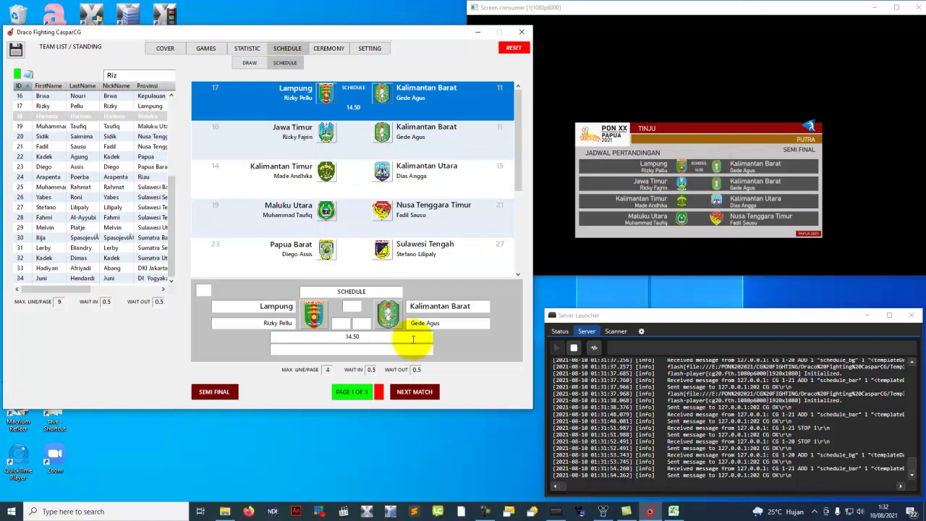
left_click(348, 392)
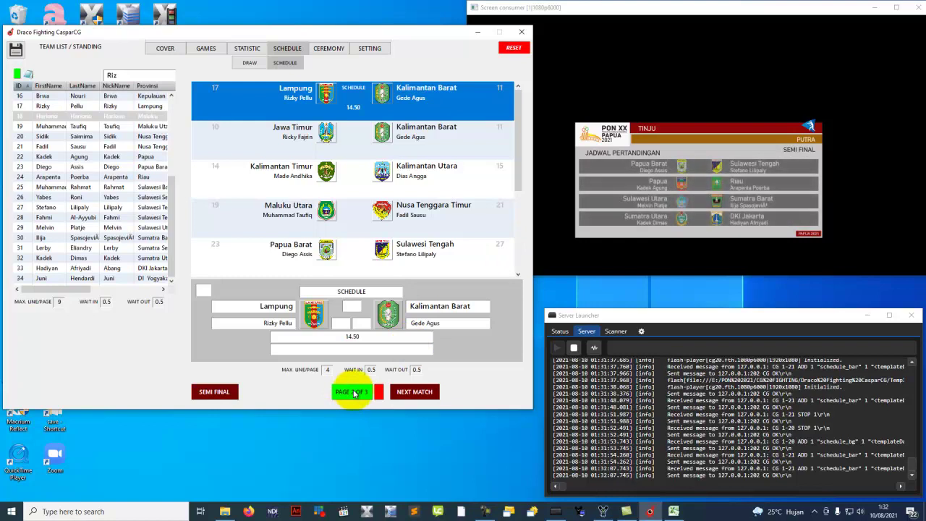
left_click(353, 392)
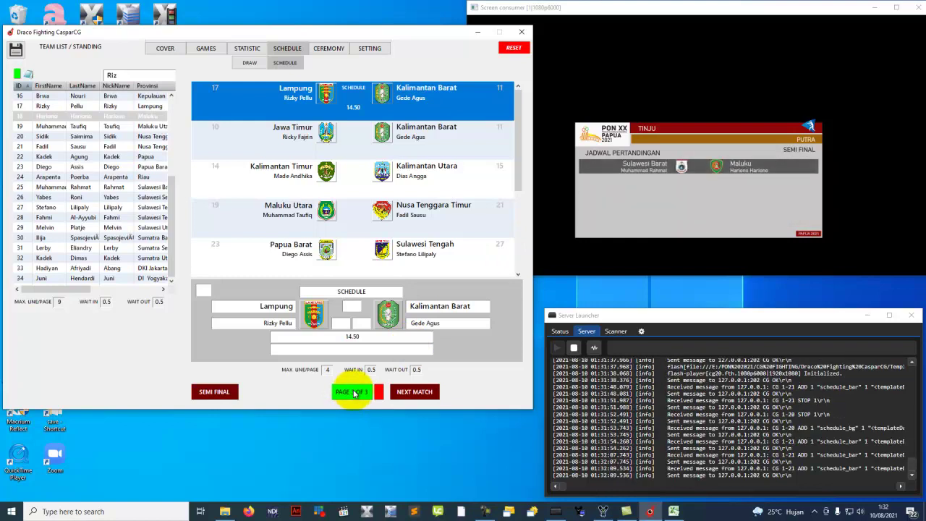
left_click(353, 392)
left_click(377, 391)
- Set the first scheduled match, Lampung against Kalimantan Barat, to Fight Now and open its fighter data on the Games page
left_click_drag(369, 33, 514, 54)
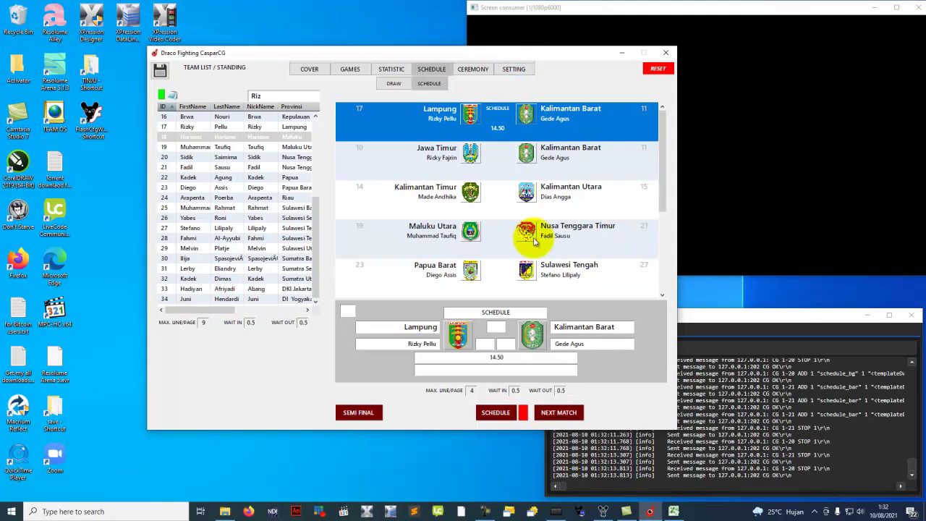
left_click(351, 70)
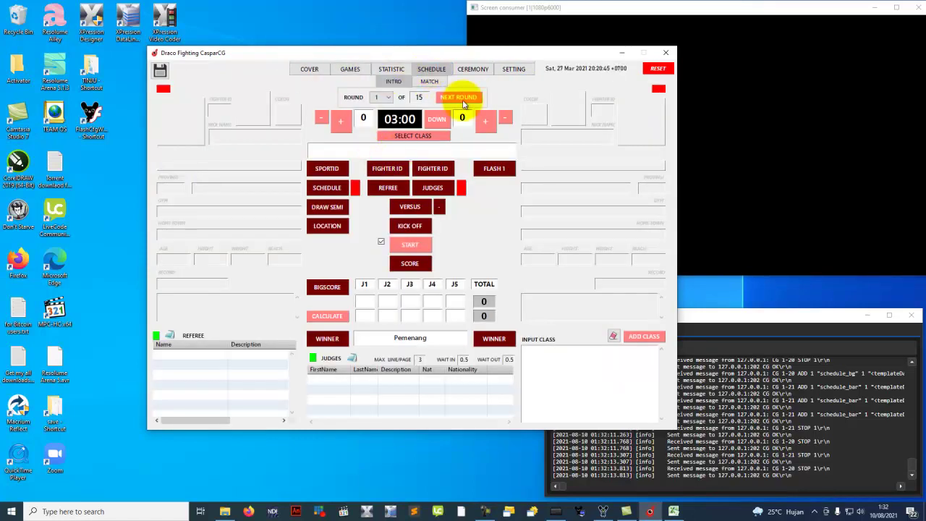
left_click(430, 69)
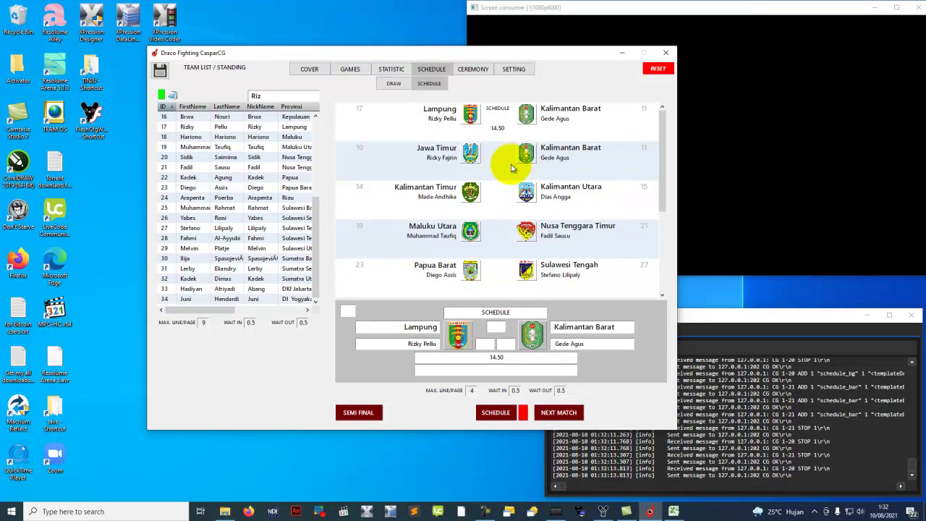
left_click(422, 173)
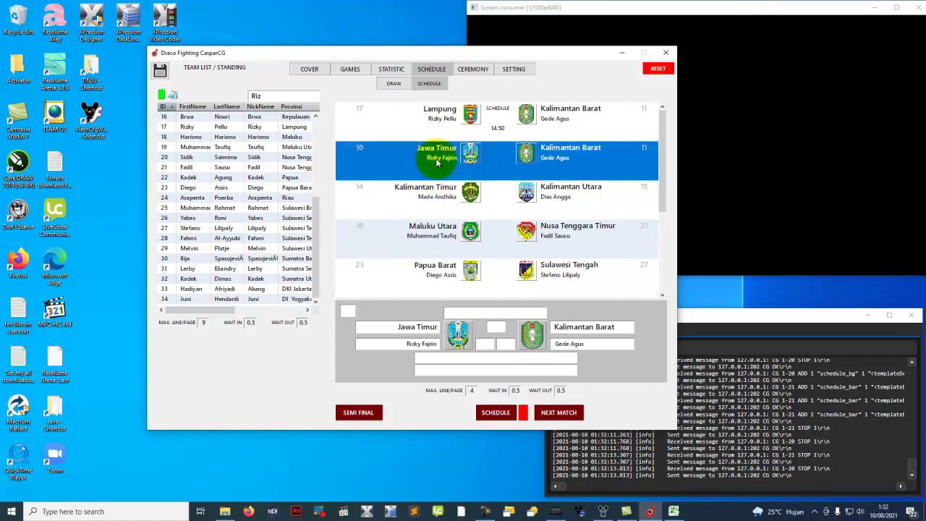
left_click(462, 125)
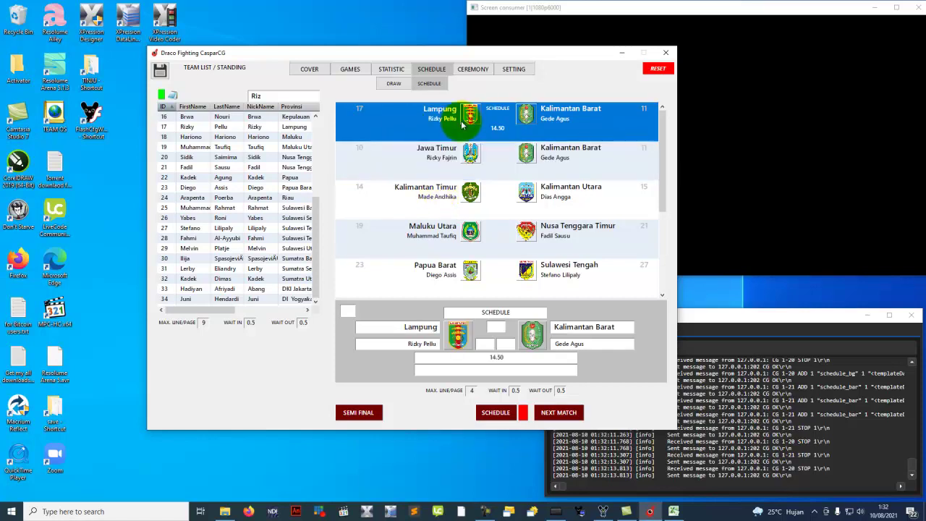
right_click(398, 118)
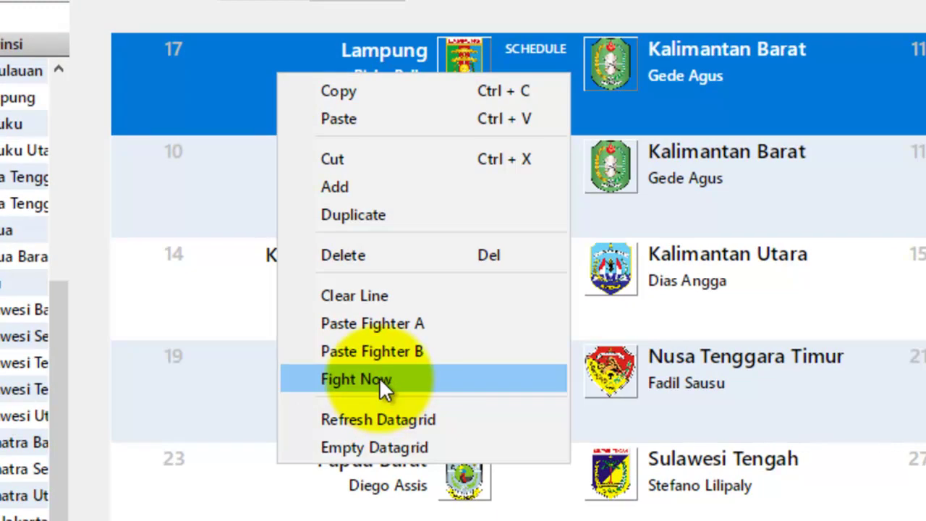
left_click(380, 377)
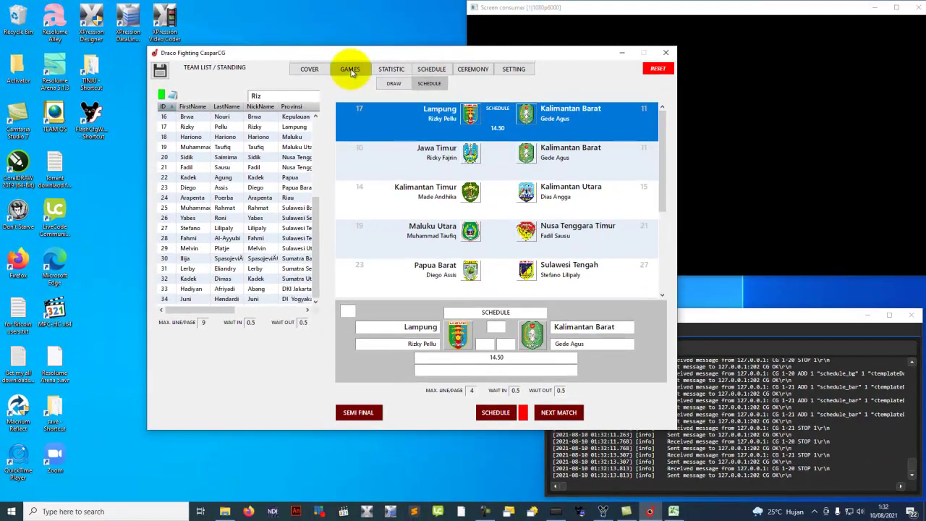
left_click(349, 68)
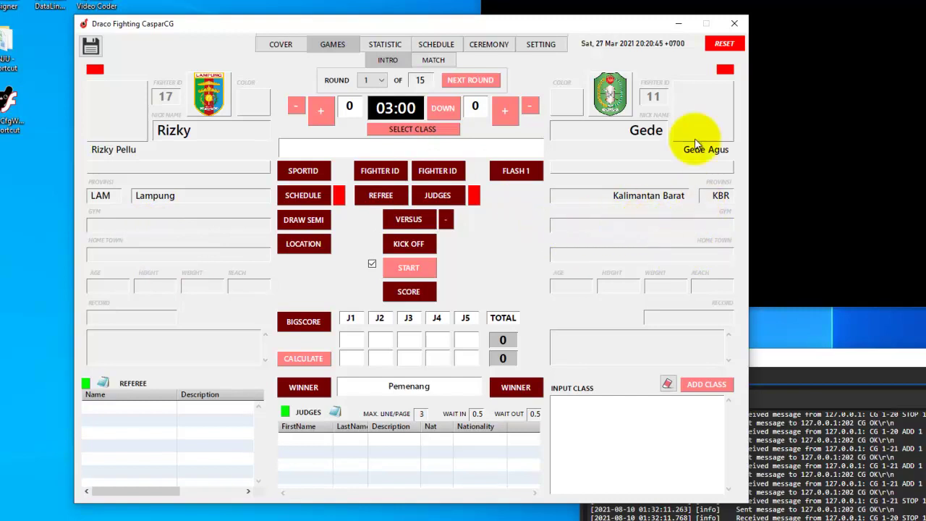
left_click_drag(642, 19, 470, 1)
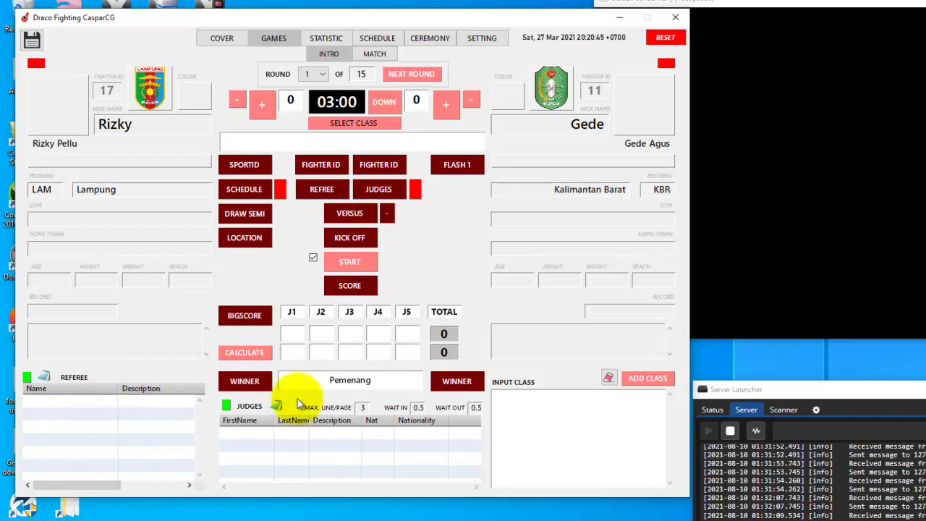
- Load Referee.txt into the referee list and select the Presiden RI entry
left_click(43, 375)
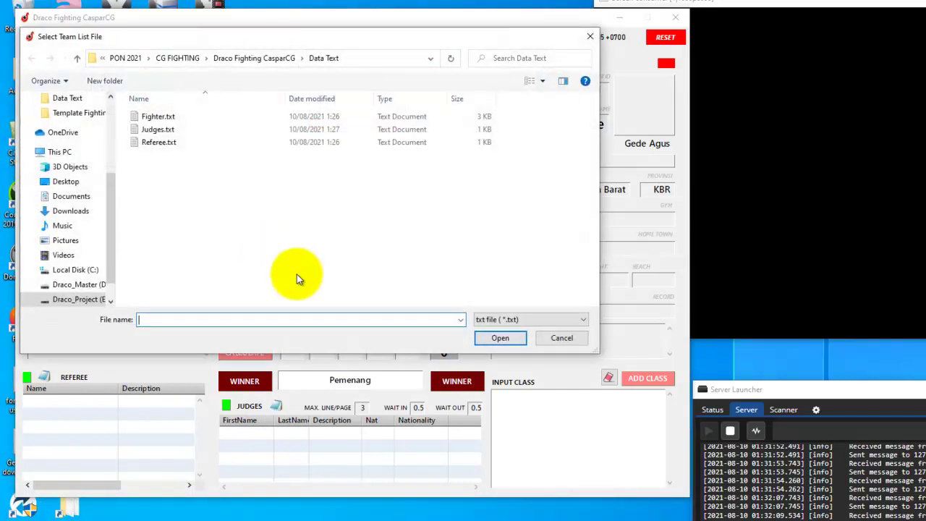
left_click(162, 147)
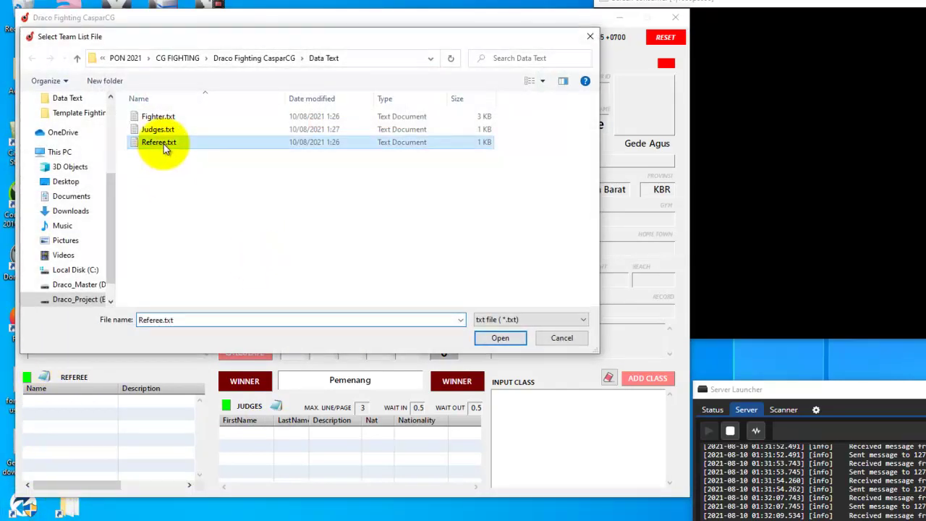
double_click(162, 144)
left_click(128, 415)
left_click(362, 161)
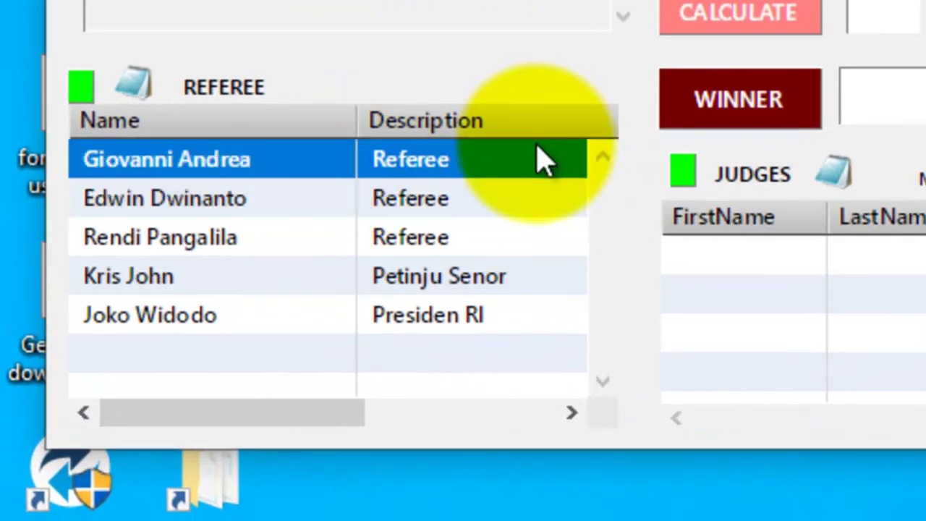
left_click(285, 235)
left_click(231, 316)
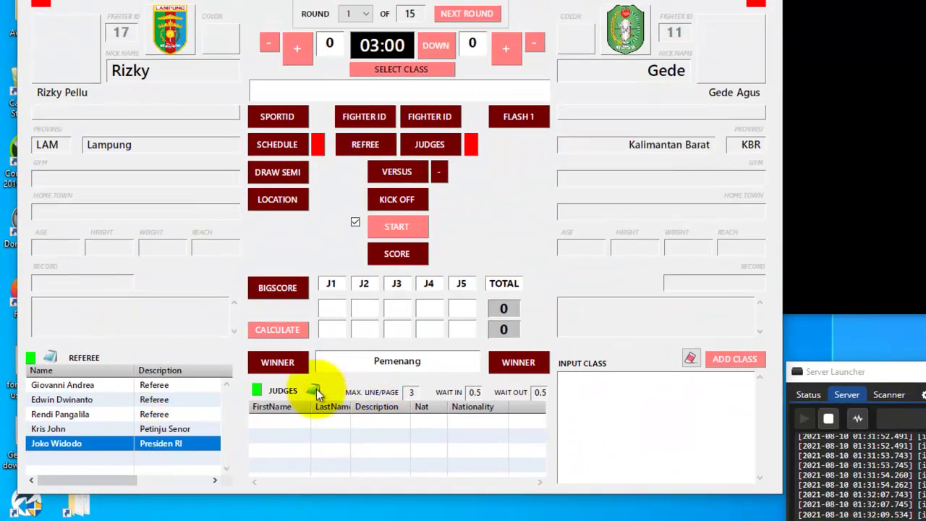
- Load Judges.txt into the judges list and select the 2nd Judge from Jawa Barat
left_click(316, 391)
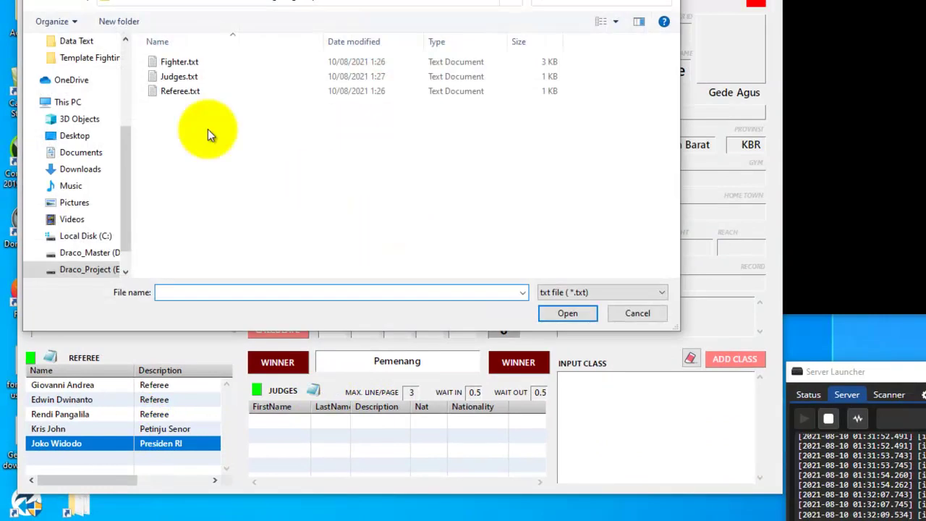
left_click(184, 89)
double_click(200, 75)
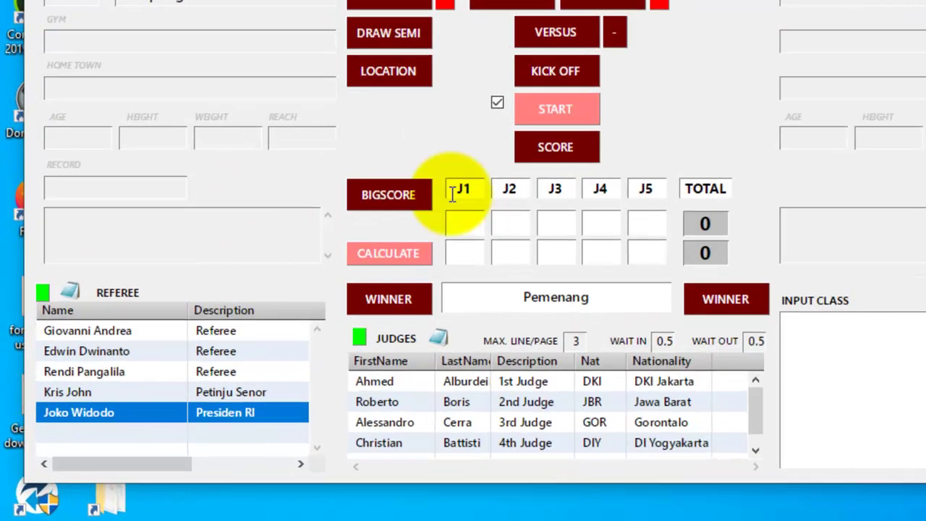
left_click(714, 375)
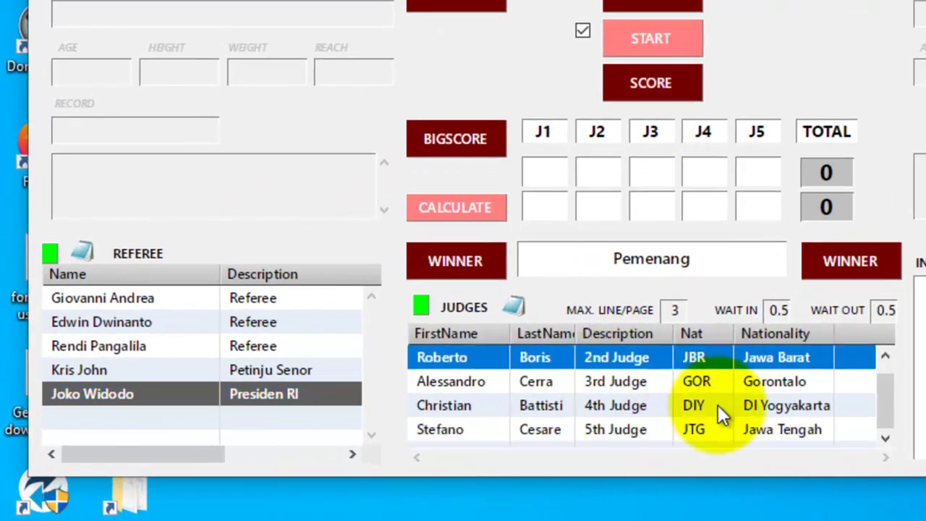
scroll(746, 378, "down", 1)
scroll(740, 383, "up", 1)
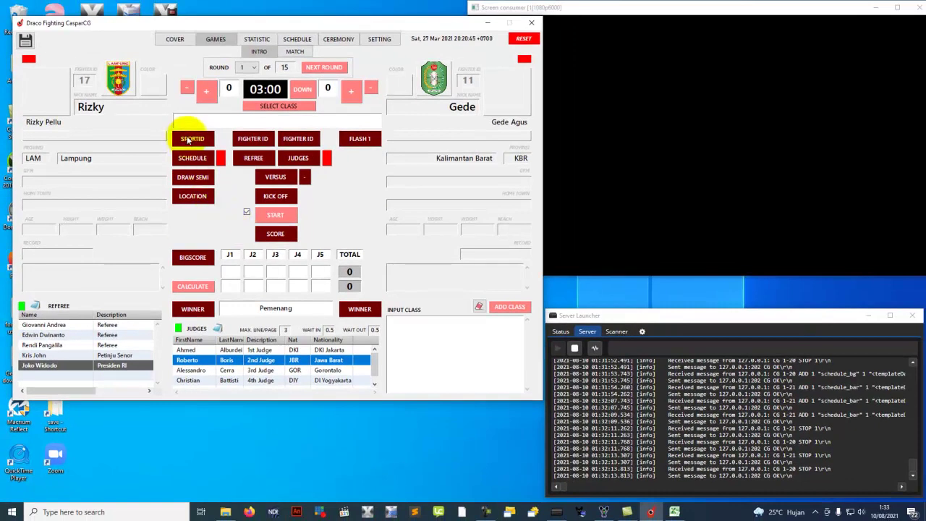
- Play and stop the sport ID graphic, and set the class to Kelas 56 Kg - 60 Kg and finally Kelas 45 Kg - 48 Kg
left_click(193, 138)
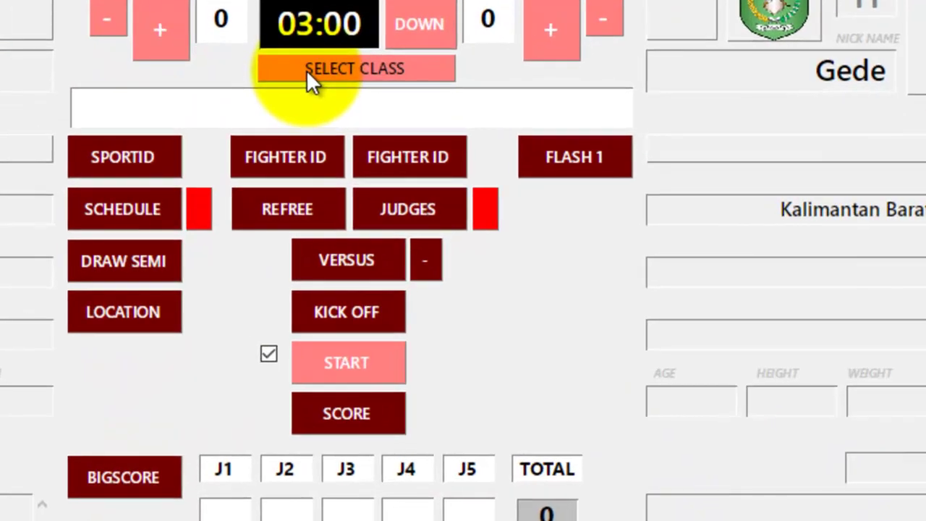
left_click(306, 71)
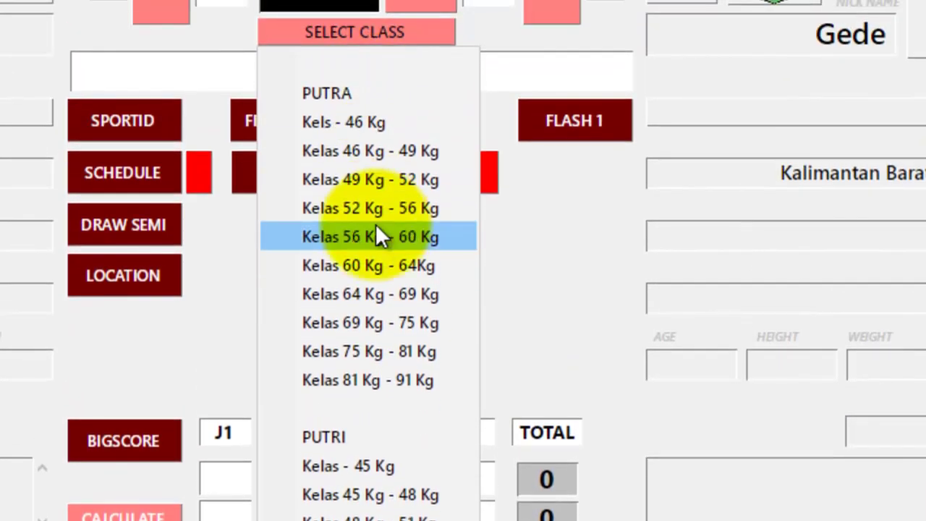
left_click(377, 226)
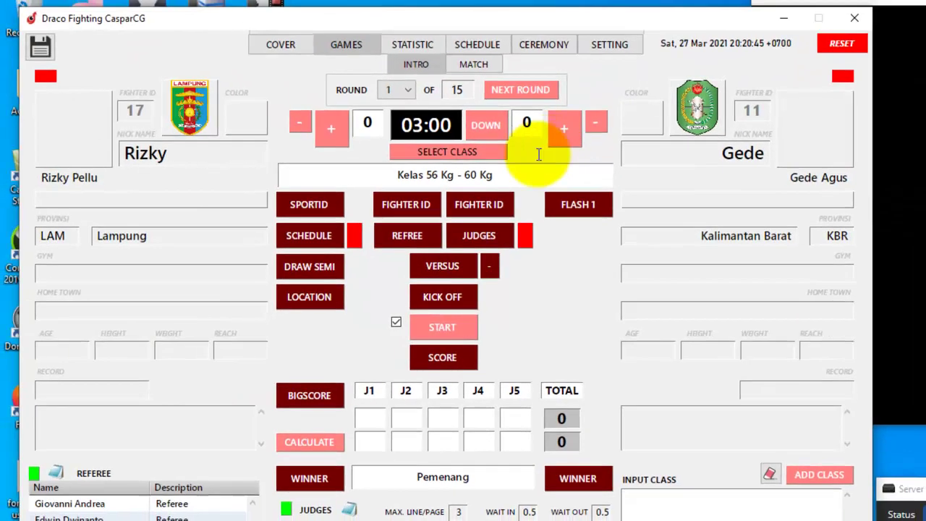
left_click(476, 151)
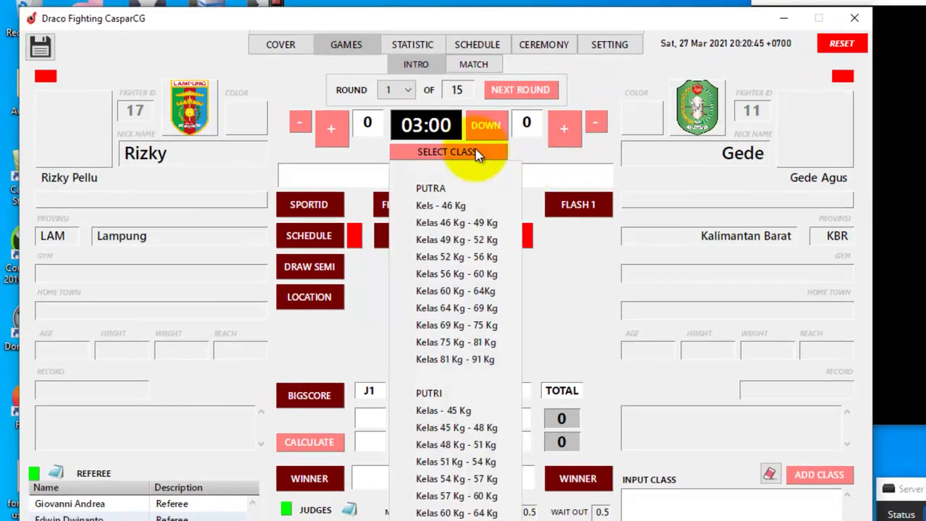
left_click(459, 428)
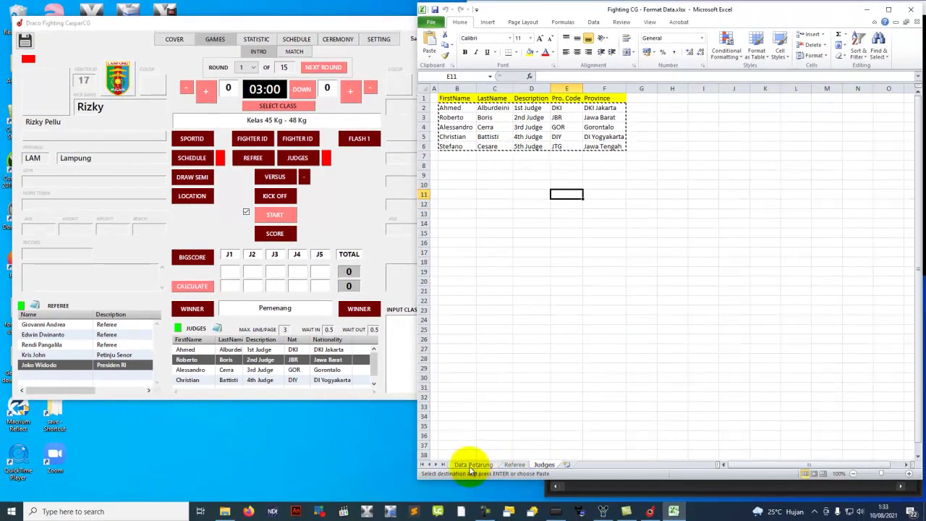
- Copy the ClassWeight cells G3:G11 from the Data Petarung sheet and minimize Excel
left_click(473, 464)
left_click(589, 436)
left_click_drag(684, 117, 700, 197)
left_click(760, 176)
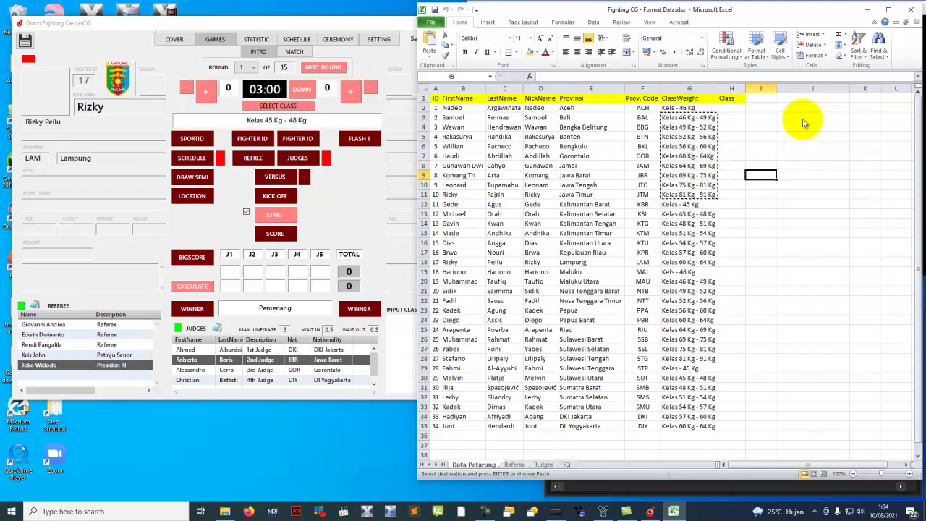
left_click(867, 9)
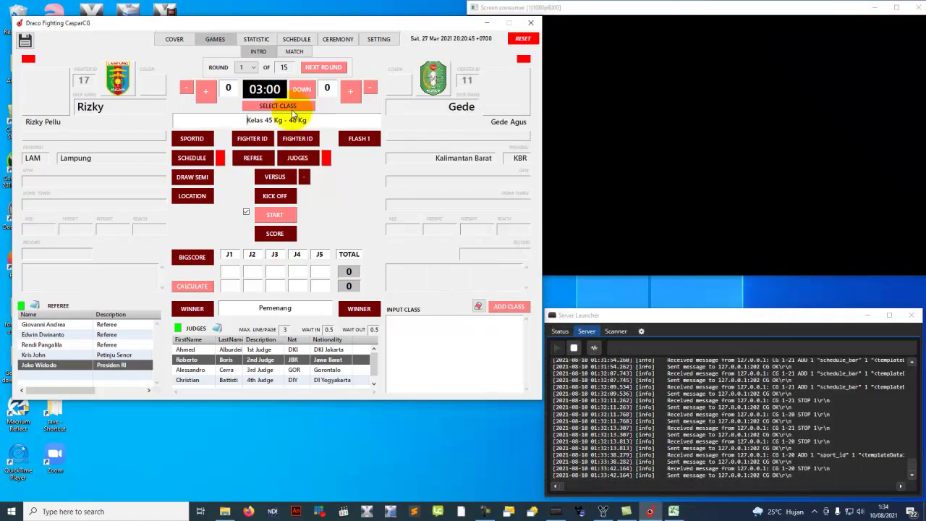
- Paste the copied weight classes into Input Class and insert a first line reading KELAS YG BARU
left_click(407, 326)
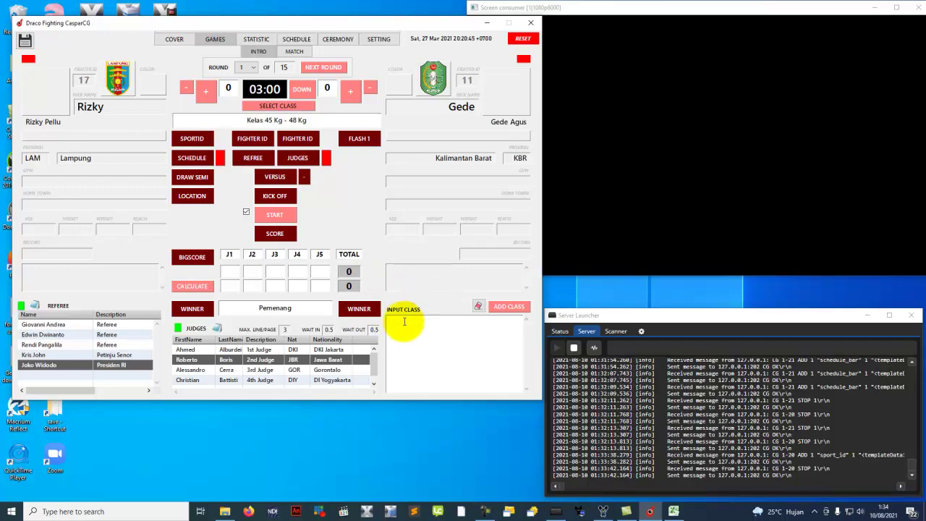
type("Kelas 45 Kg - 48 Kg Kelas 48 Kg - 52 Kg Kelas 52 Kg - 56 Kg Kelas 56 Kg - 60 Kg Kelas 60 Kg - 64 Kg Kelas 64 Kg - 69 Kg Kelas 69 Kg - 75 Kg Kelas 75 Kg - 81 Kg Kelas 81 Kg - 91 Kg")
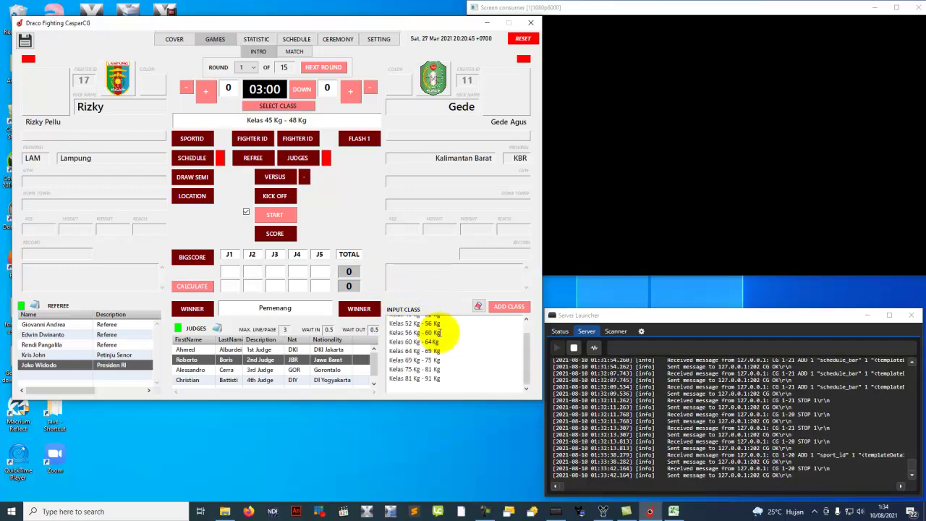
left_click_drag(528, 368, 528, 330)
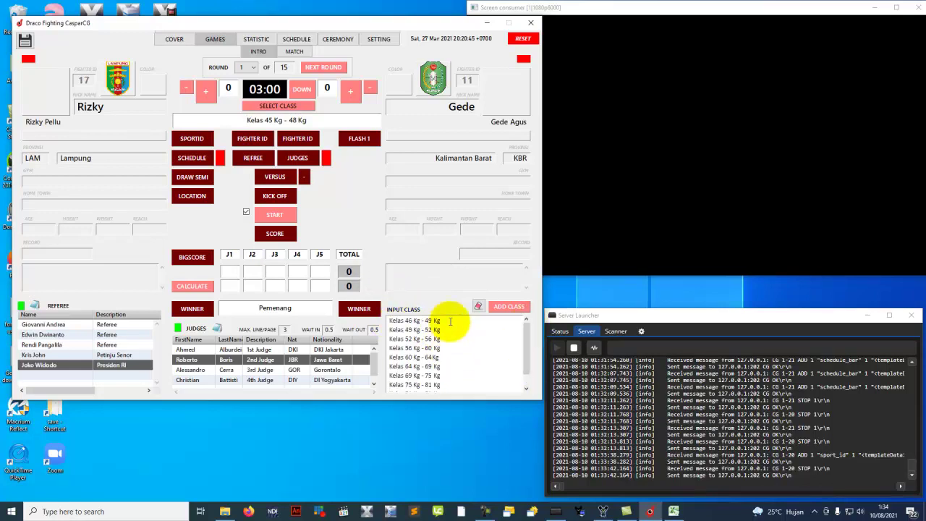
key("ctrl+Home")
key("Return")
key("Up")
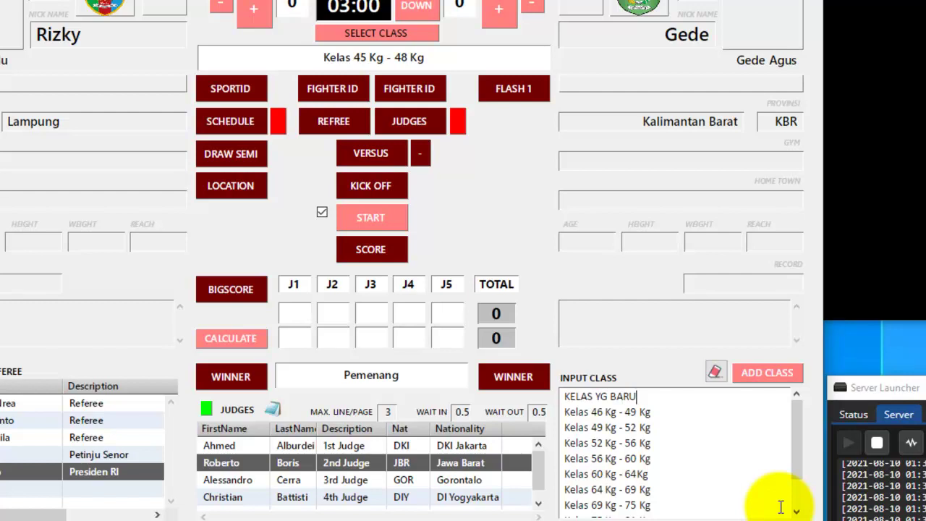
- Compare the class choices with the input list, replace them with the input classes, and choose Kelas 46 Kg - 49 Kg
left_click(404, 30)
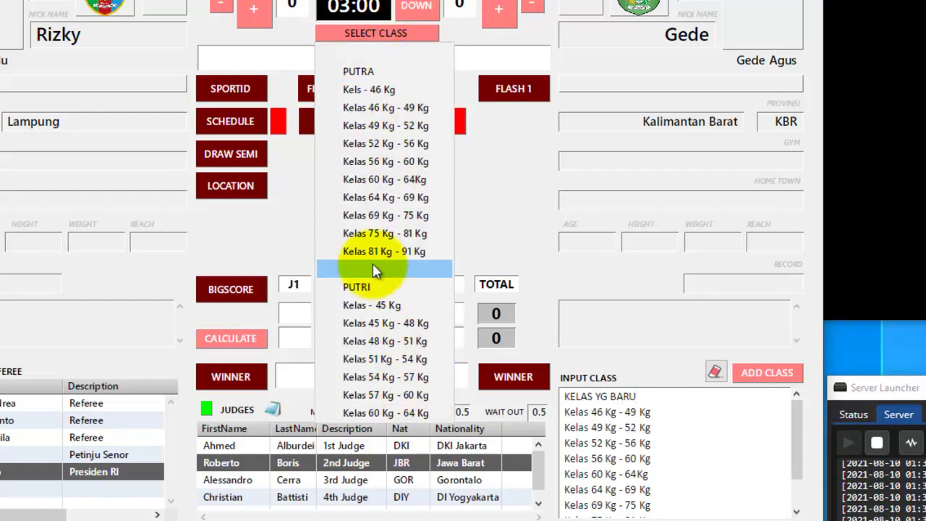
left_click(672, 408)
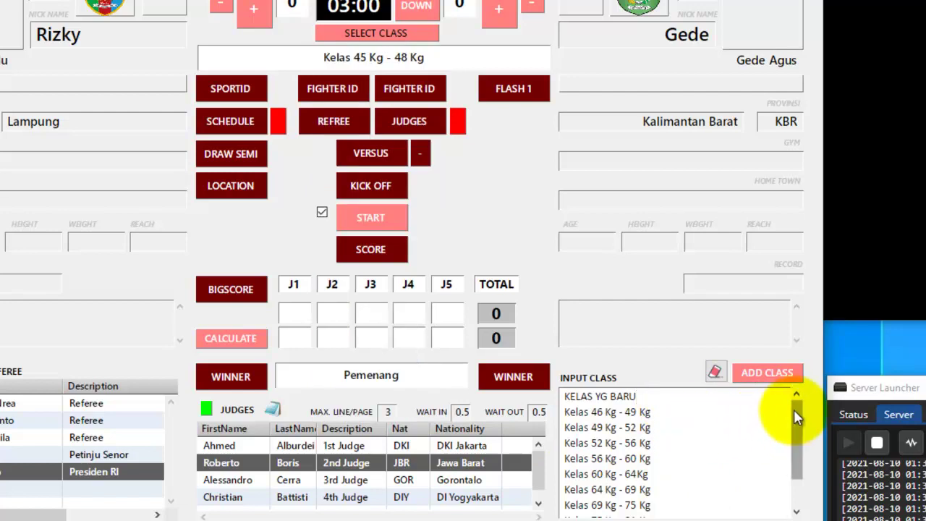
left_click_drag(795, 409, 805, 515)
left_click(347, 32)
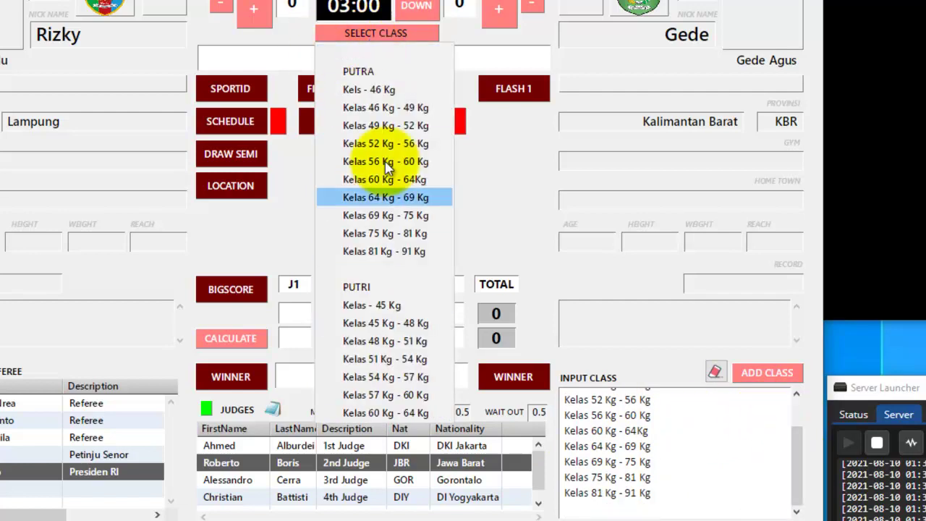
left_click(713, 446)
left_click_drag(795, 463, 794, 394)
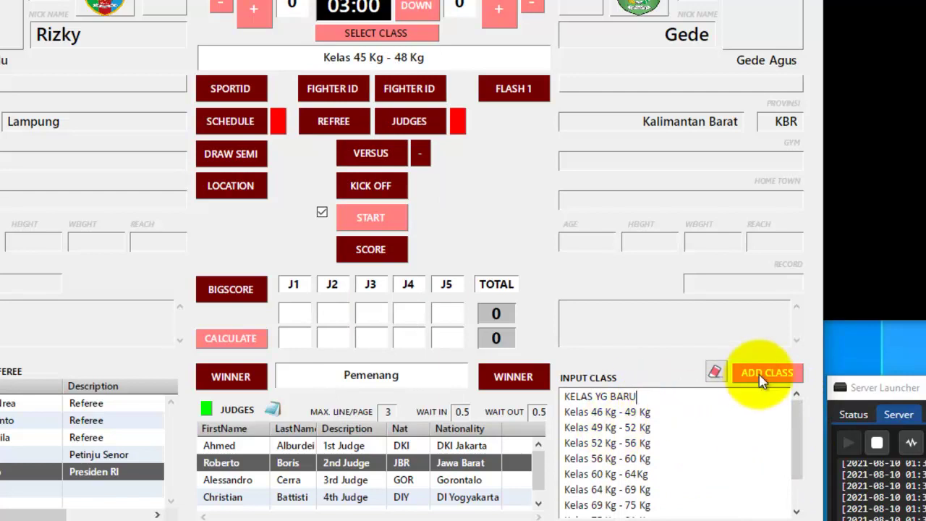
left_click(768, 376)
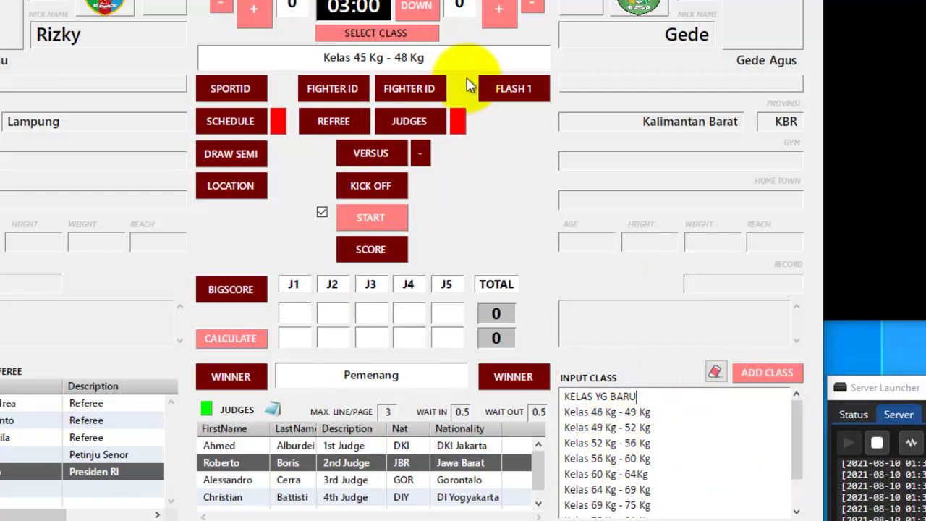
left_click(403, 33)
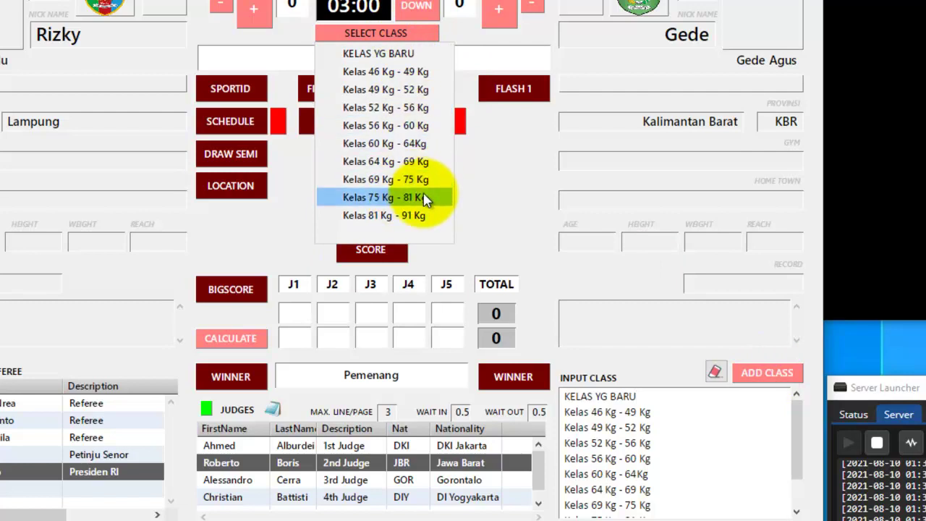
left_click(371, 73)
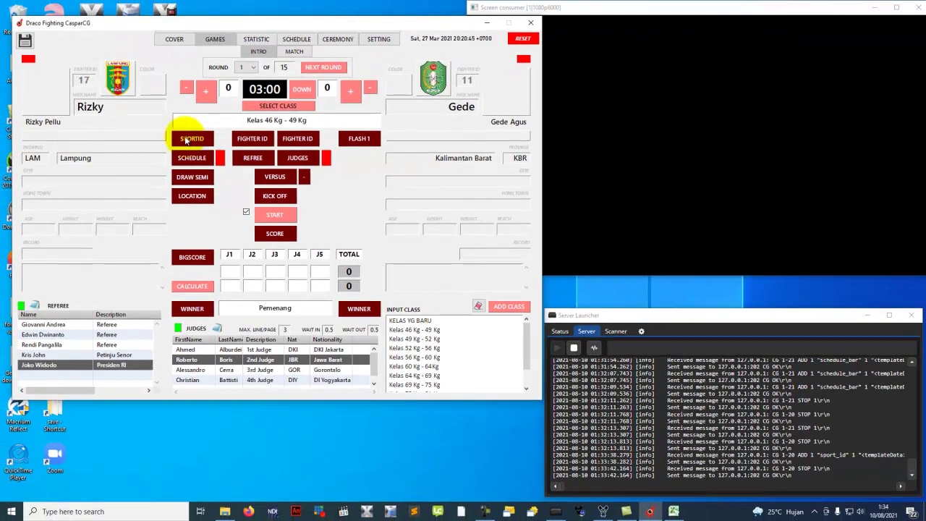
- Play and stop the sport ID graphic, and page the schedule graphic through all three pages before stopping it
left_click(186, 140)
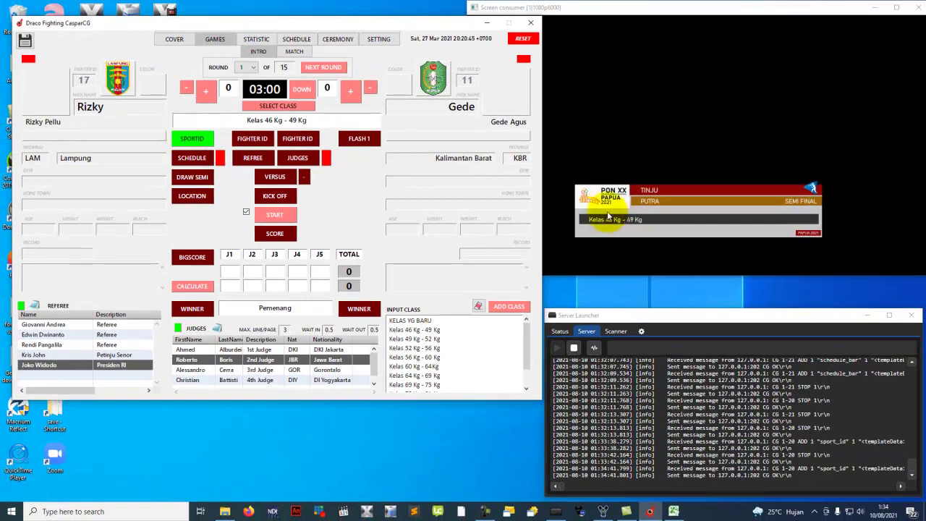
left_click(200, 140)
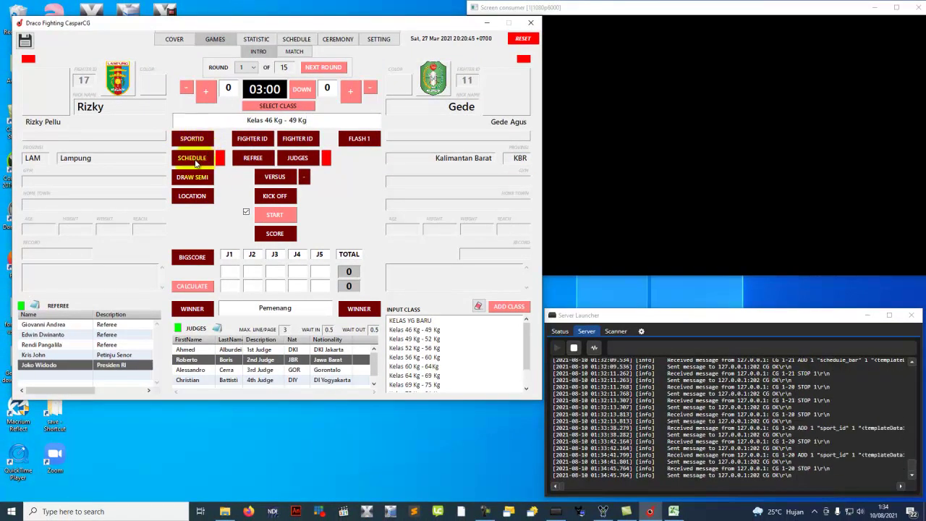
left_click(192, 158)
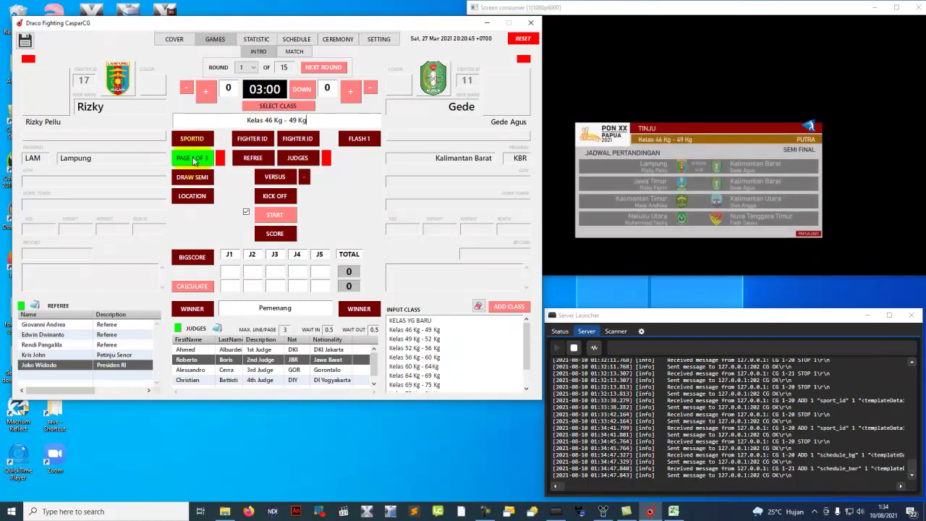
left_click(194, 159)
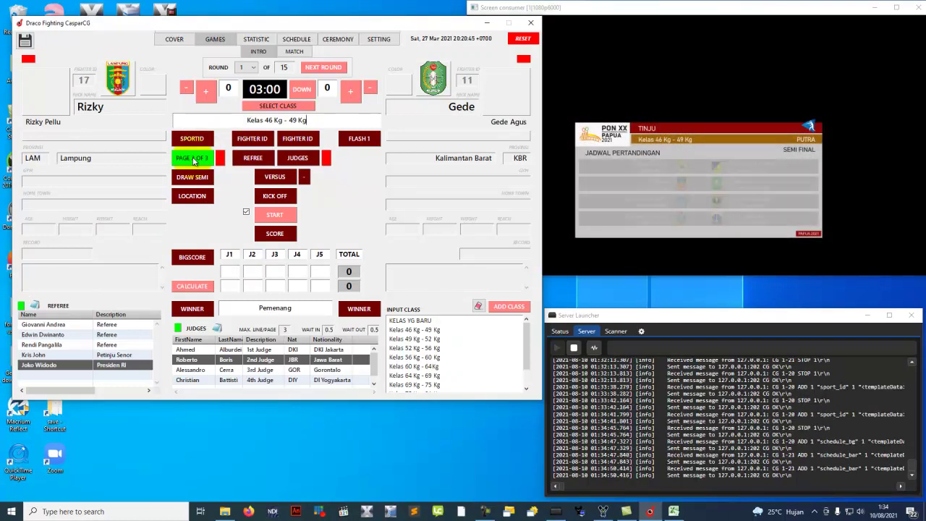
left_click(187, 159)
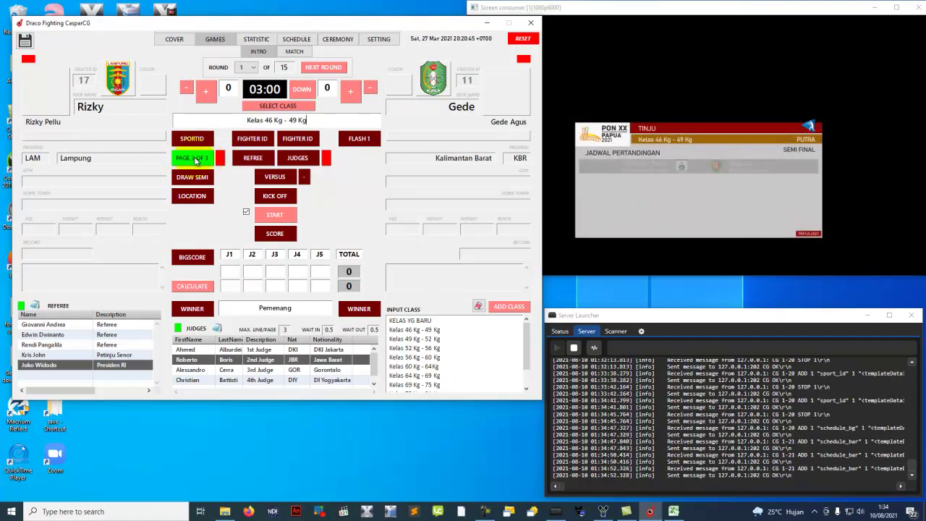
left_click(188, 159)
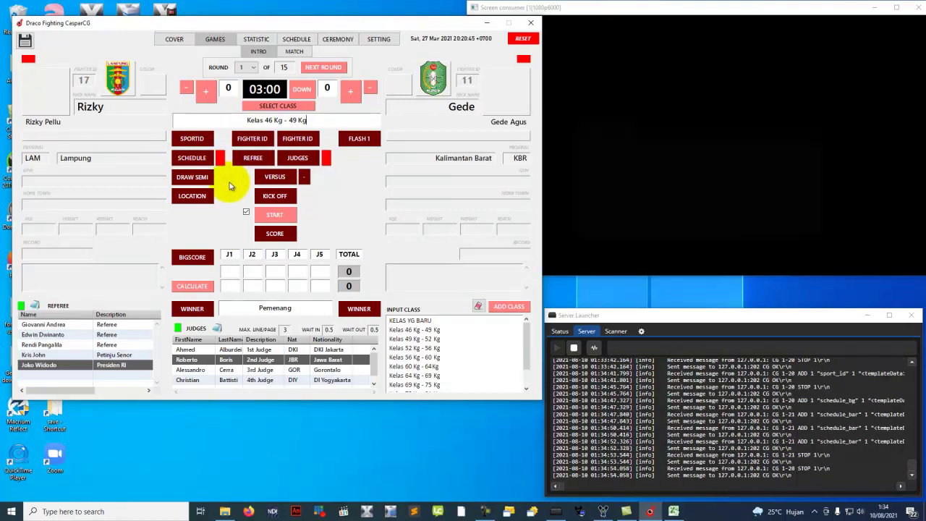
- Play the semifinal draw graphic on the output, stop it, and play and stop it once more
left_click(192, 180)
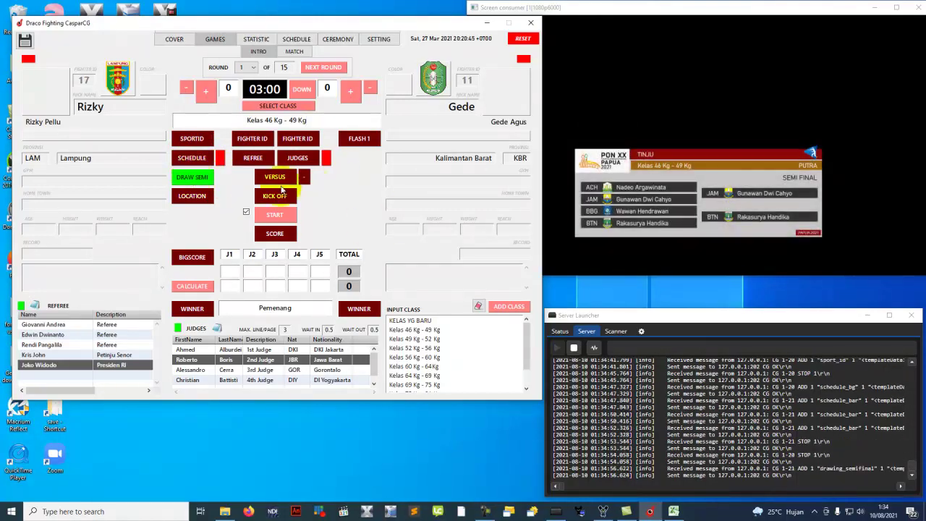
left_click(194, 181)
left_click(201, 181)
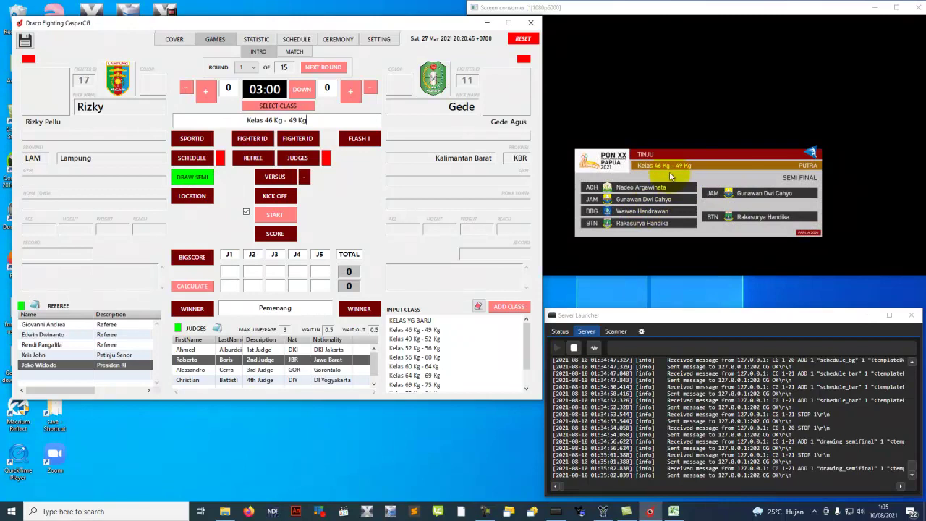
left_click(204, 180)
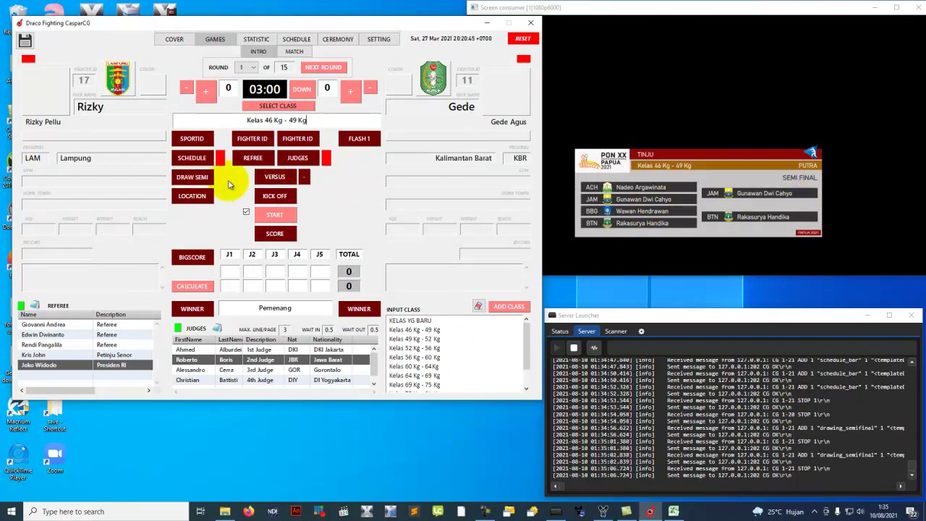
- Play the location graphic on the output and open the Terms and Titles list in the settings
left_click(197, 201)
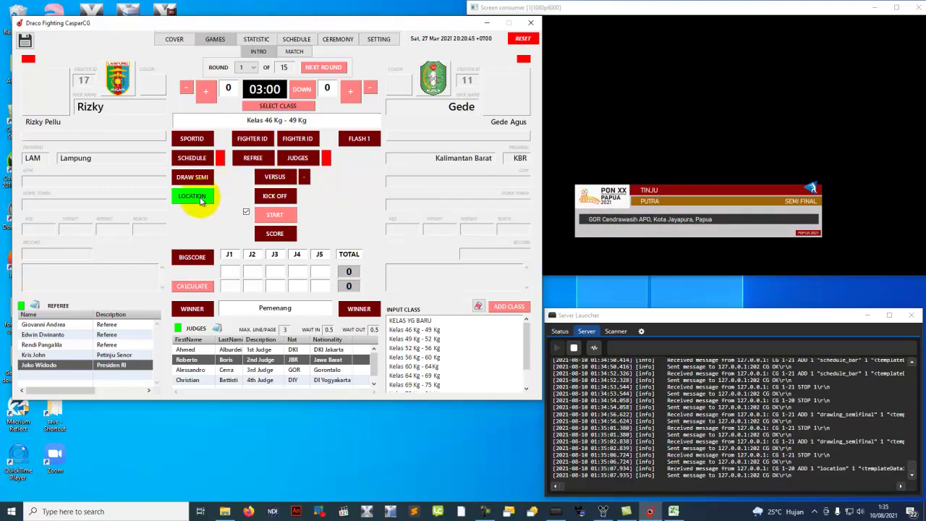
left_click(378, 41)
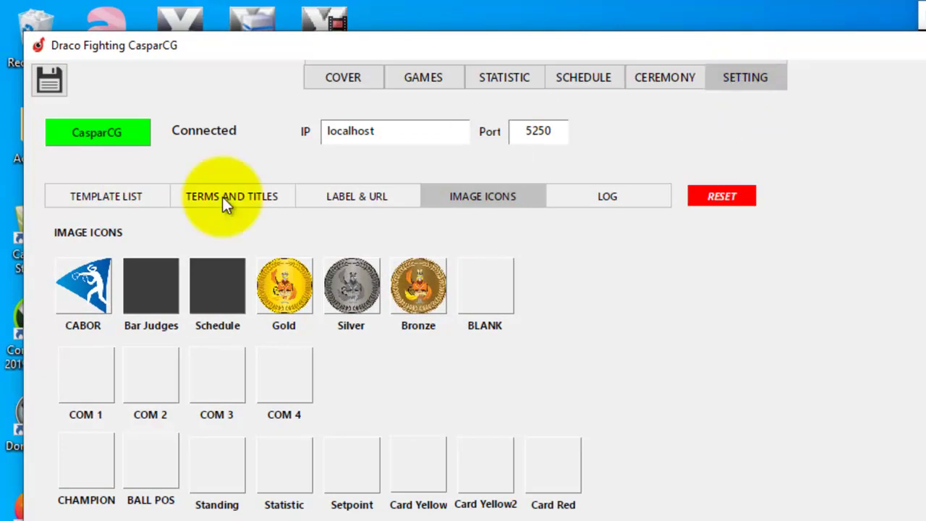
left_click(199, 194)
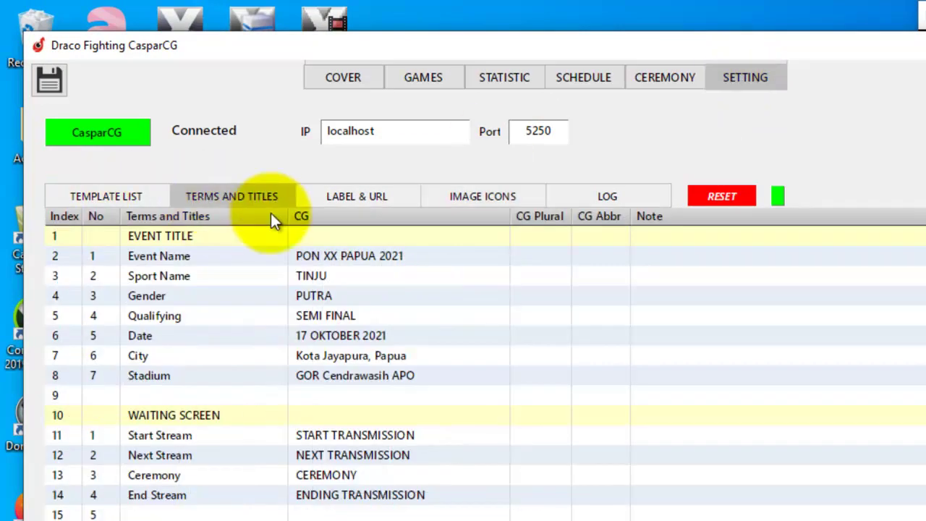
- Examine the Event Name, Sport Name, Gender and Qualifying rows under EVENT TITLE
left_click(225, 264)
left_click(203, 278)
left_click(324, 255)
left_click(342, 282)
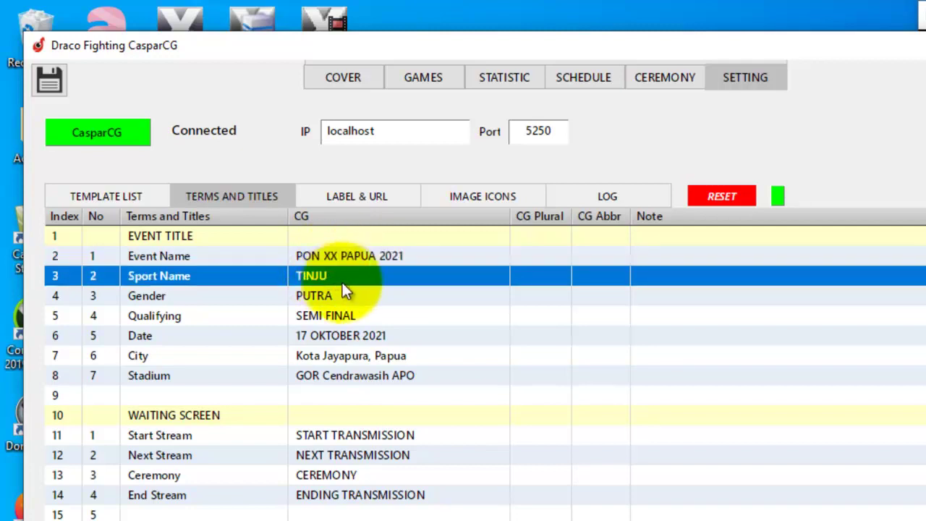
left_click(319, 291)
left_click(215, 322)
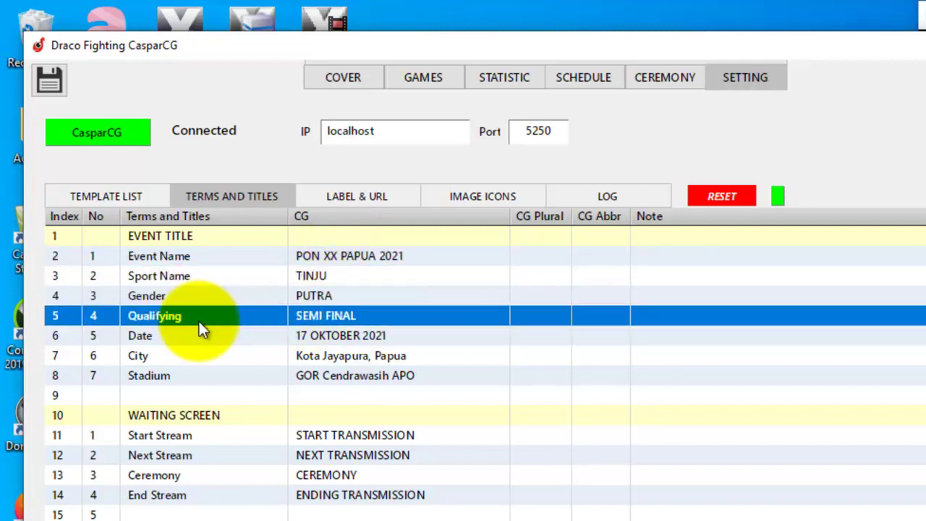
left_click(172, 256)
left_click(171, 280)
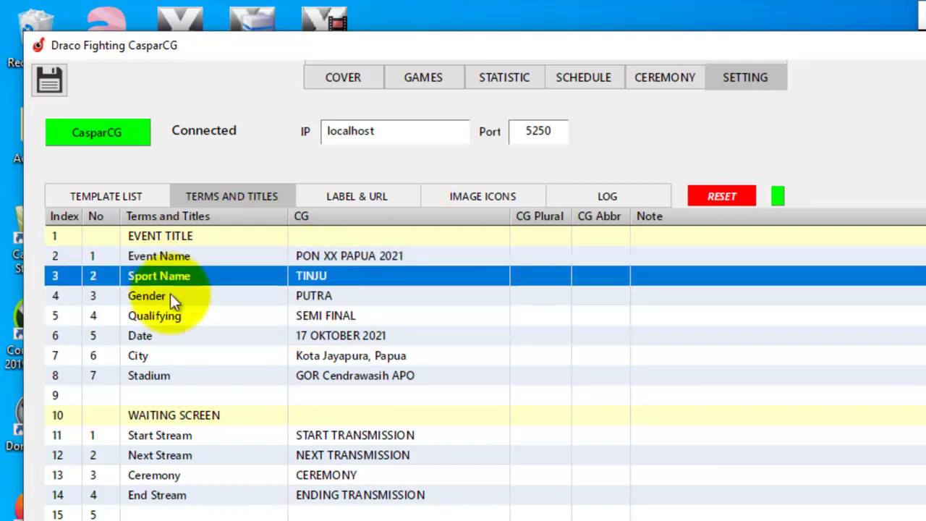
left_click(165, 316)
- Inspect the editable CG texts of the Qualifying, Date and City rows, and highlight the Stadium row
left_click(360, 316)
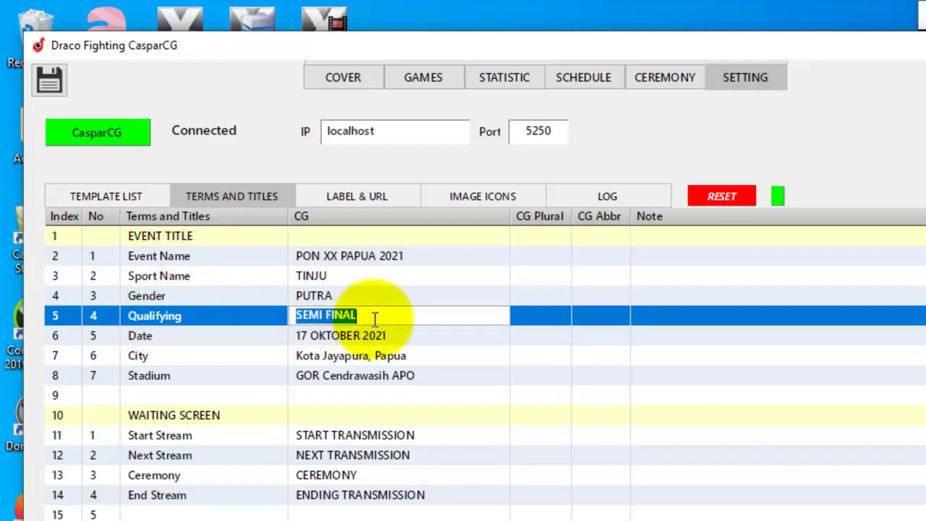
left_click(401, 336)
left_click(413, 335)
left_click_drag(413, 335, 237, 334)
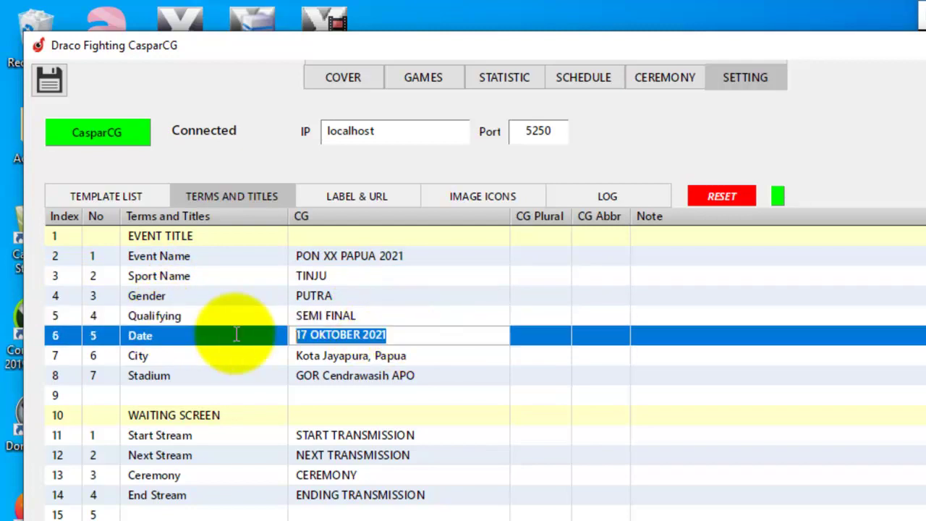
left_click(352, 358)
left_click(419, 359)
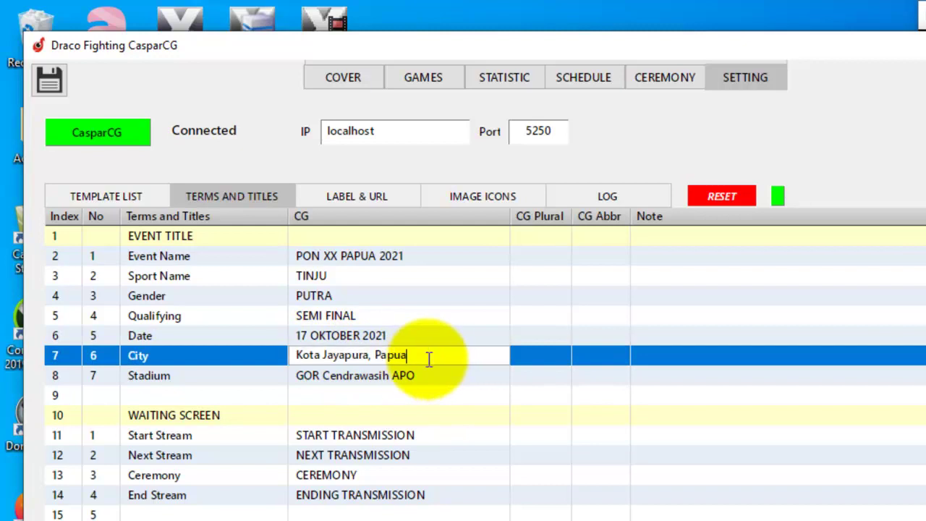
left_click_drag(418, 361, 222, 353)
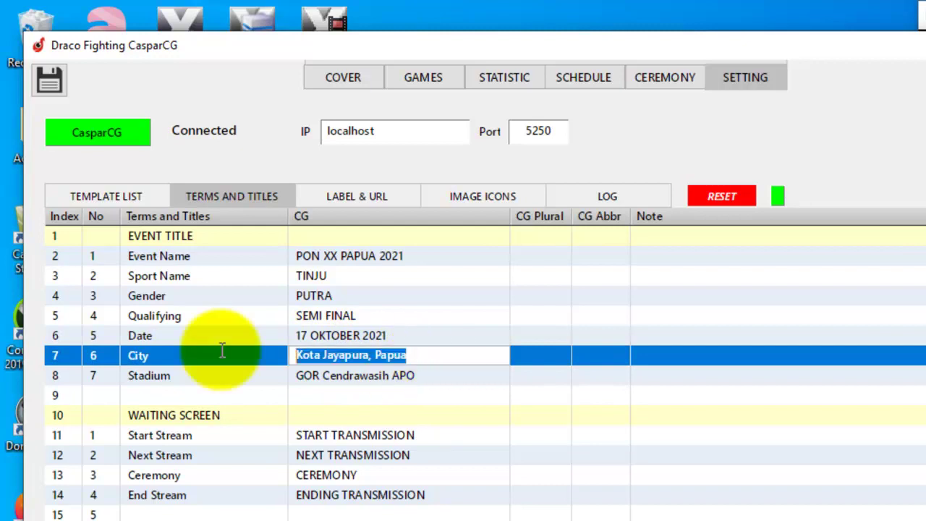
left_click(395, 369)
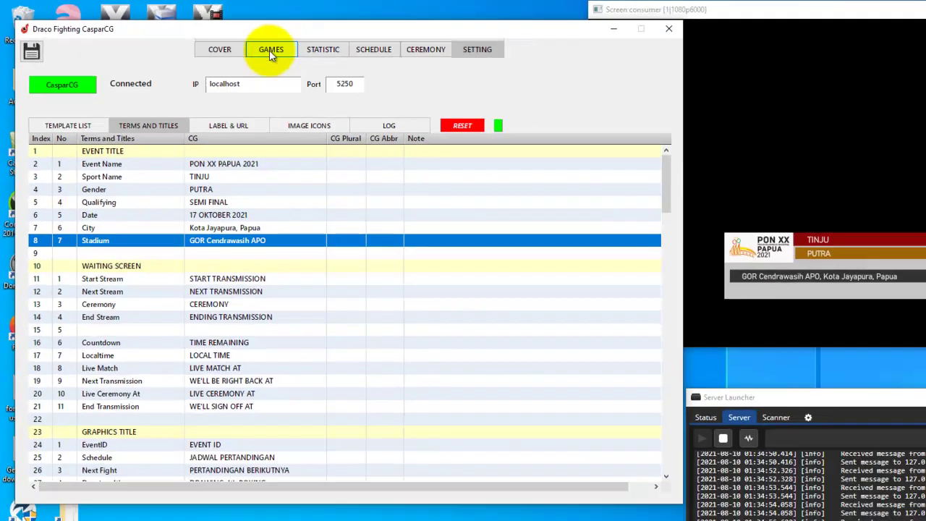
- Return to the Games controls, stop the location graphic, and play and stop the ID graphic of each fighter
left_click(271, 52)
left_click(190, 199)
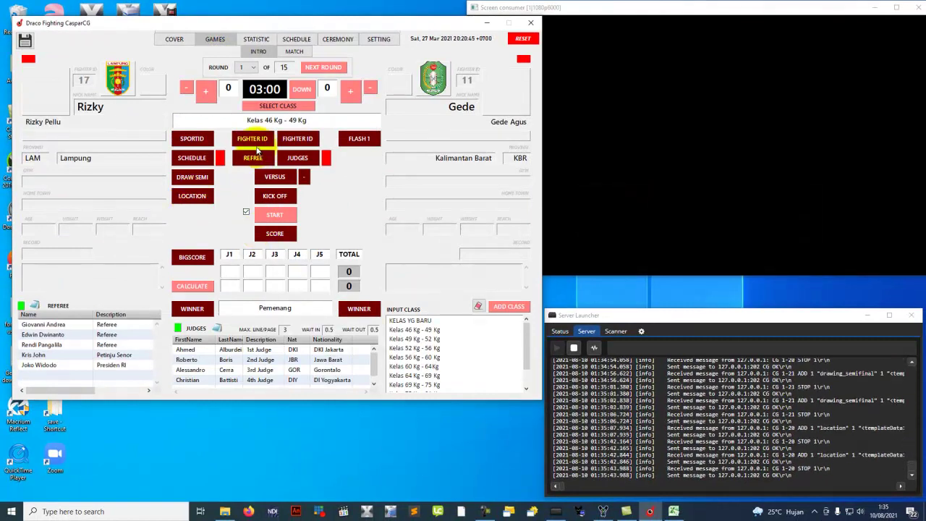
left_click(250, 139)
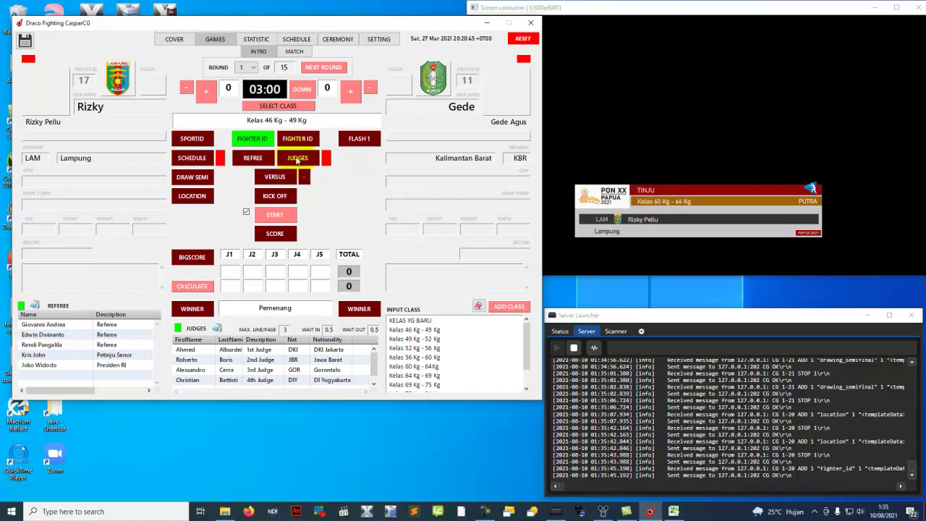
left_click(251, 140)
left_click(295, 139)
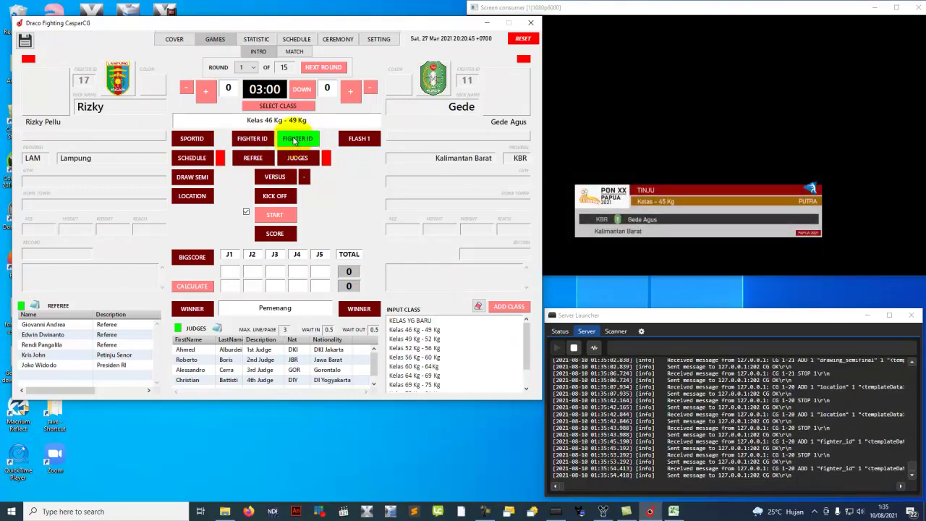
left_click(294, 139)
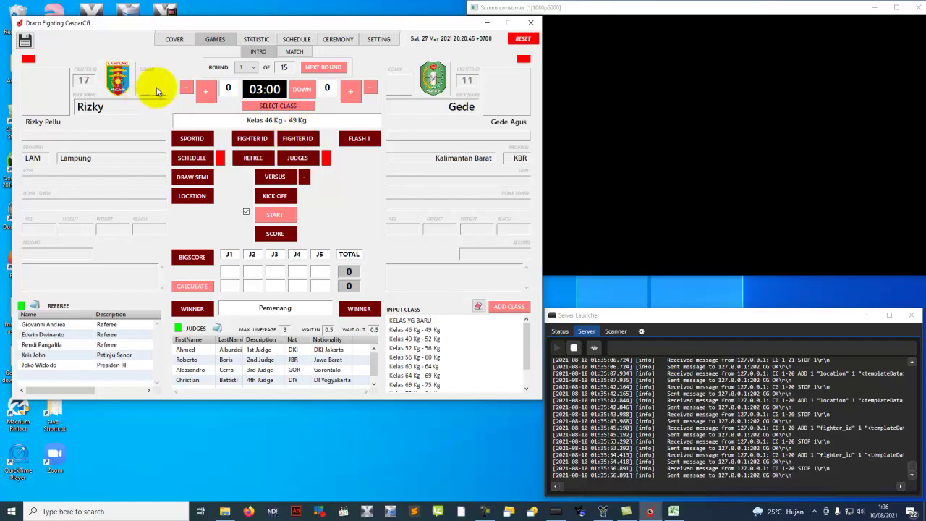
- Assign blue.png from the Image Color folder as the Lampung fighter's corner colour
left_click(148, 84)
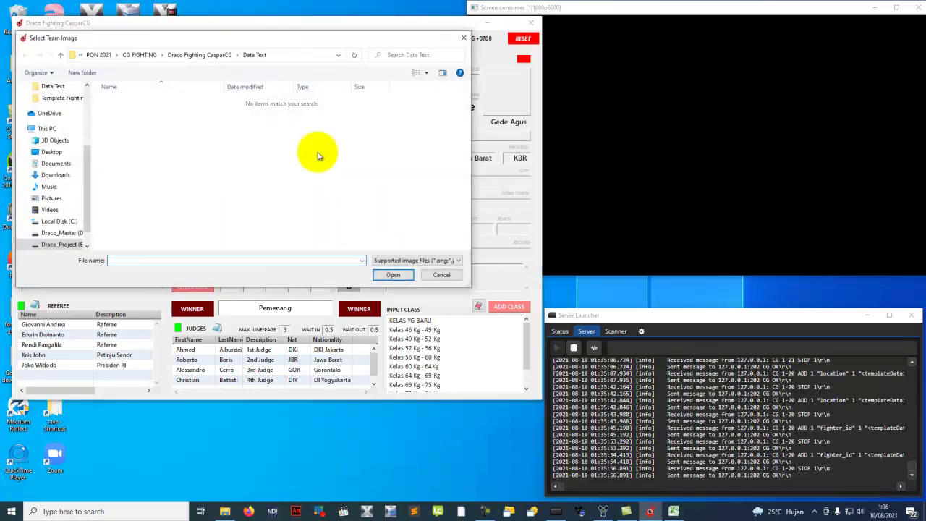
left_click(439, 274)
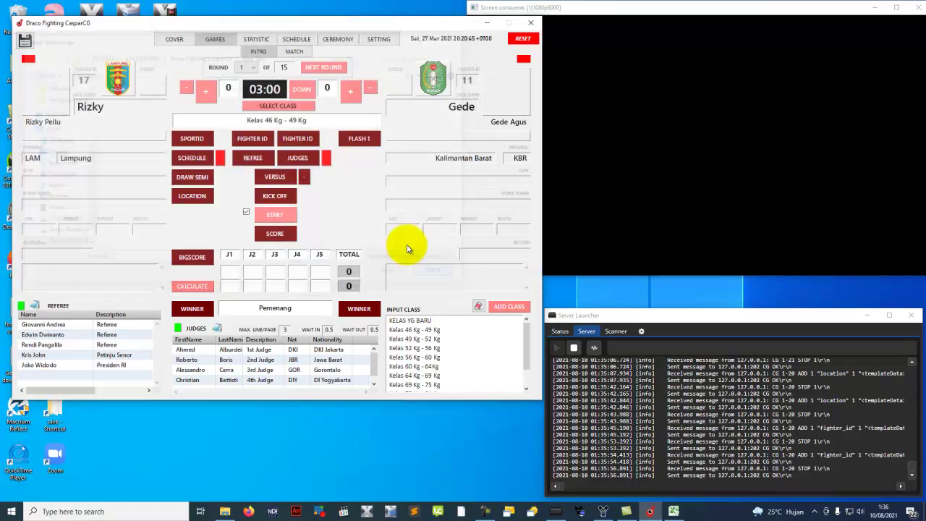
left_click(151, 78)
left_click(209, 55)
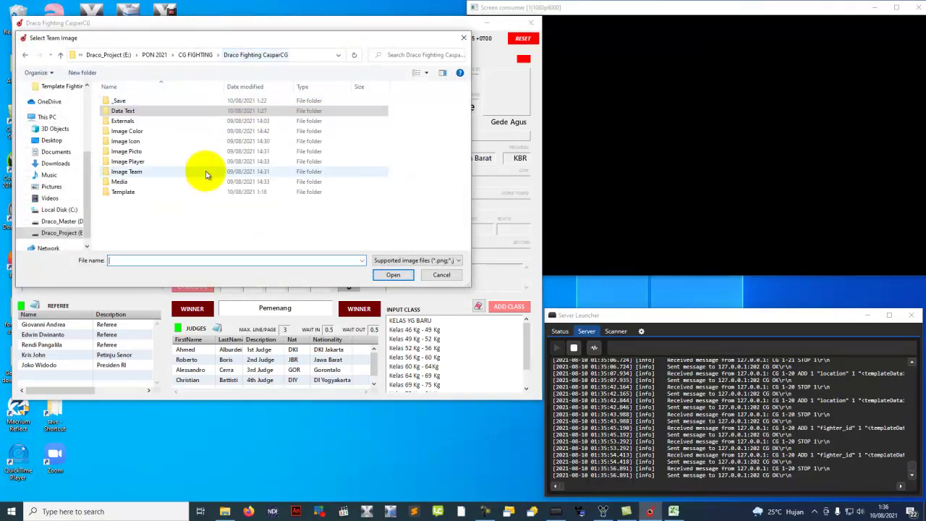
double_click(135, 134)
left_click(177, 131)
left_click(238, 174)
left_click(232, 114)
double_click(231, 114)
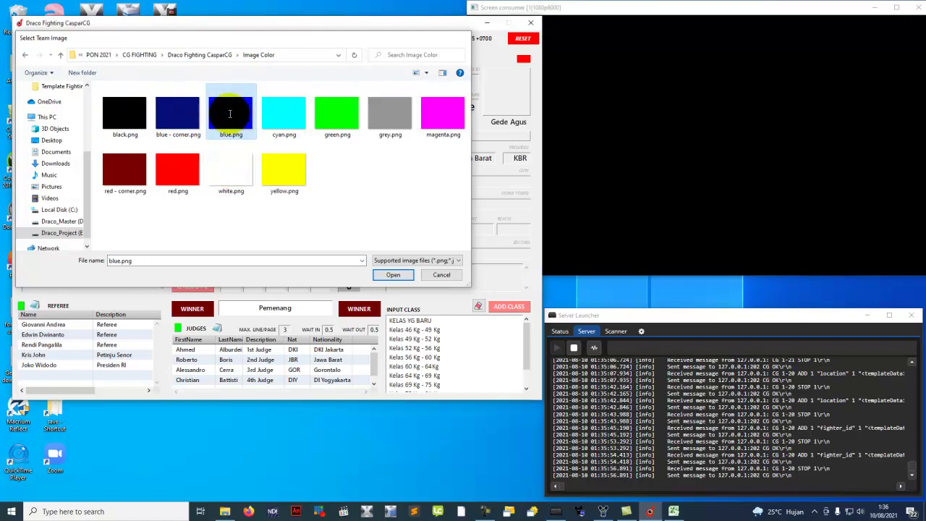
- Assign red.png from the Image Color folder as the Kalimantan Barat fighter's corner colour
left_click(399, 85)
left_click(178, 170)
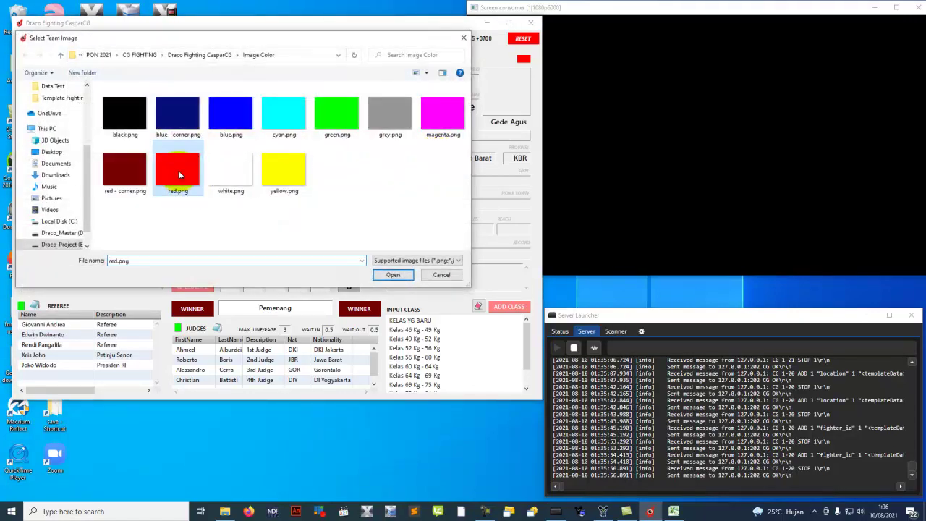
double_click(177, 171)
- Replay both fighter ID graphics with their corner colours on the output and stop them
left_click(258, 140)
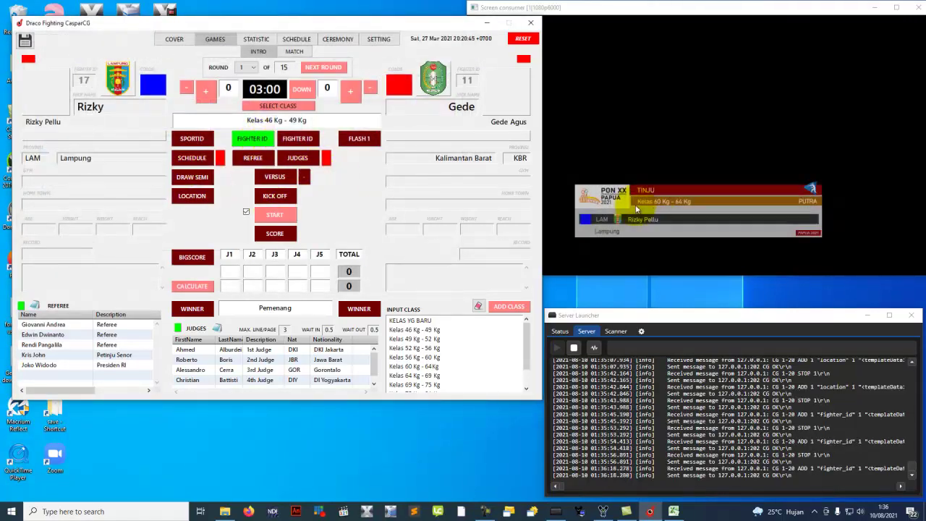
left_click(243, 142)
left_click(307, 140)
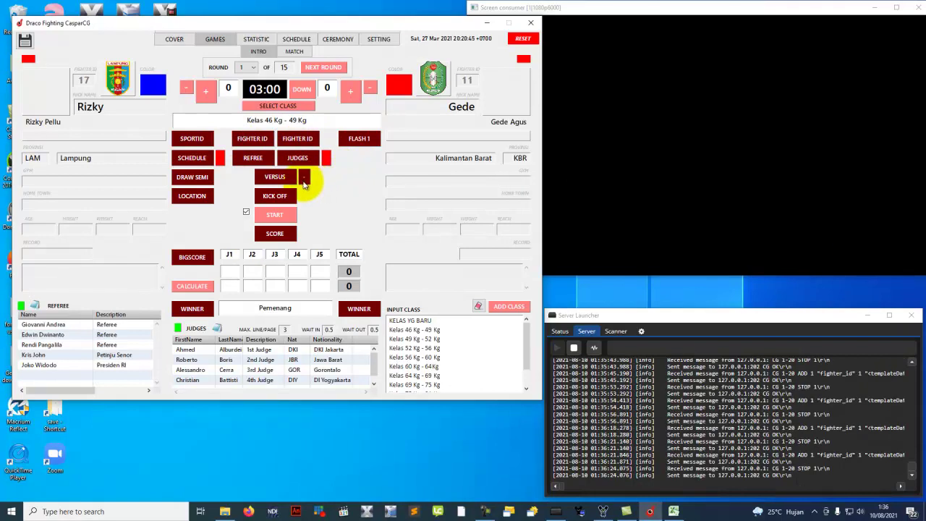
- Select the first referee in the referee table, and play and stop the referee graphic for that person
left_click(253, 159)
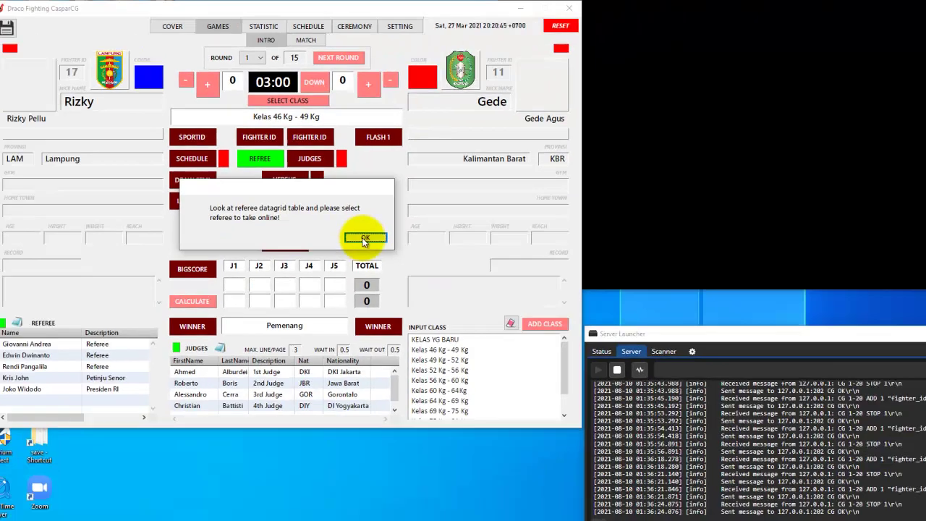
left_click(666, 385)
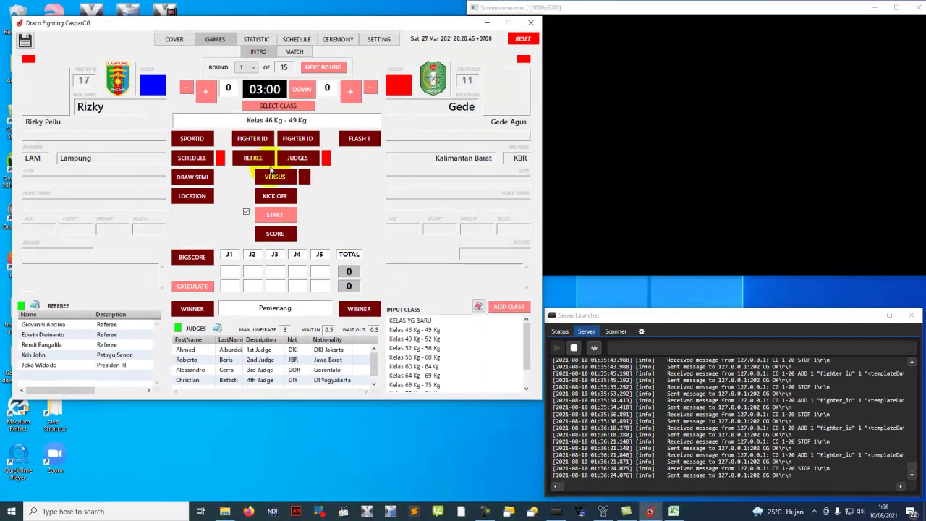
left_click(47, 324)
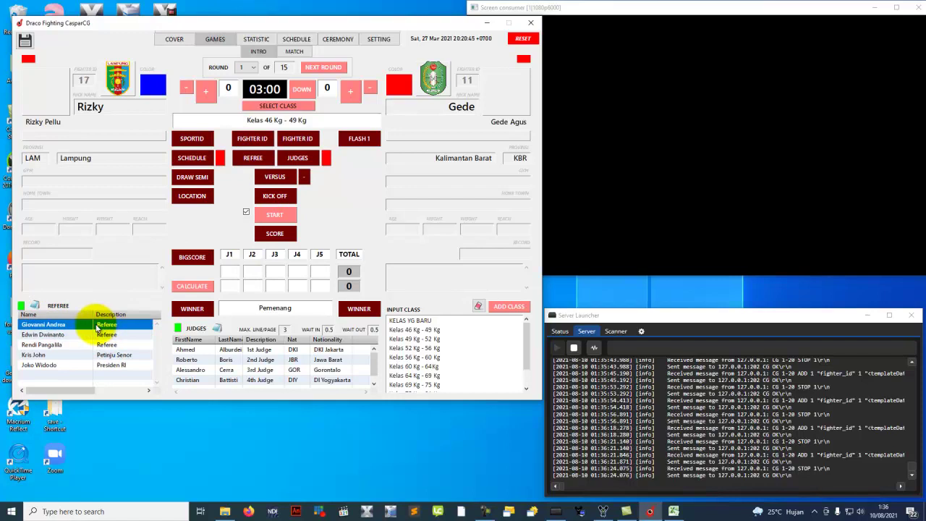
left_click(253, 160)
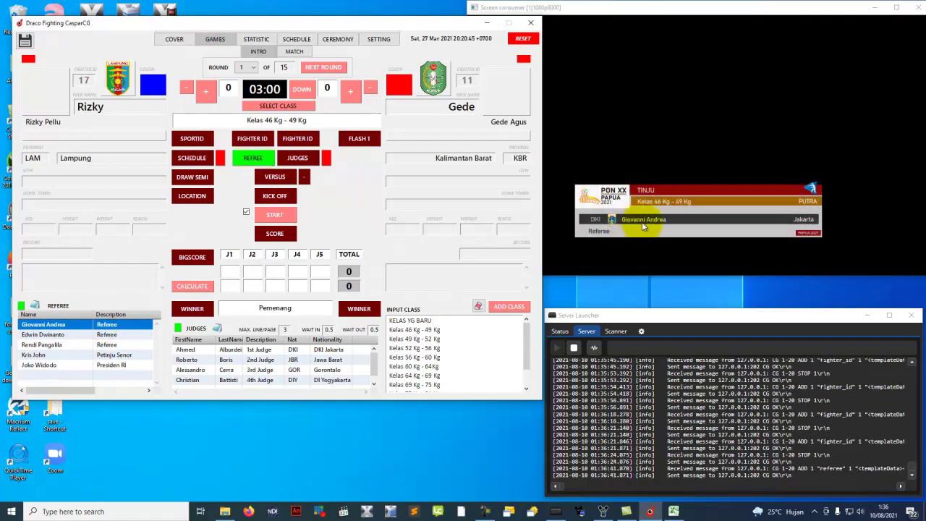
left_click(253, 158)
- Select the third referee in the table, and play and stop the referee graphic again
left_click(127, 345)
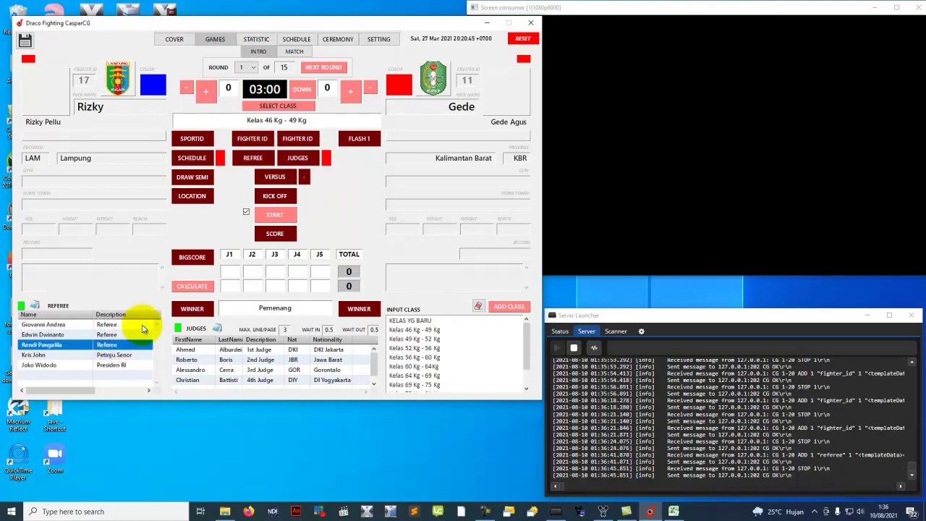
left_click(253, 158)
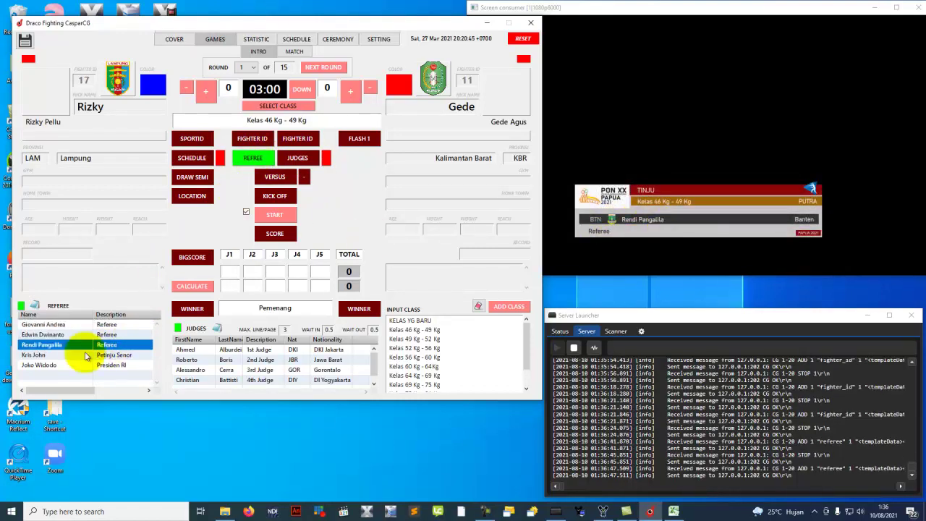
left_click(241, 161)
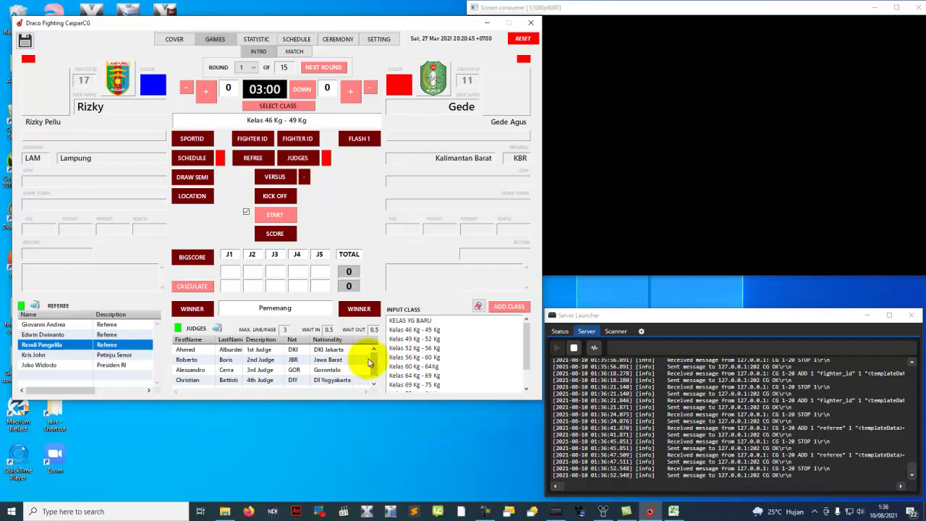
- Try a multiple selection of the 1st to 4th judges, browse to the 5th, and select only the 1st Judge
left_click(343, 352)
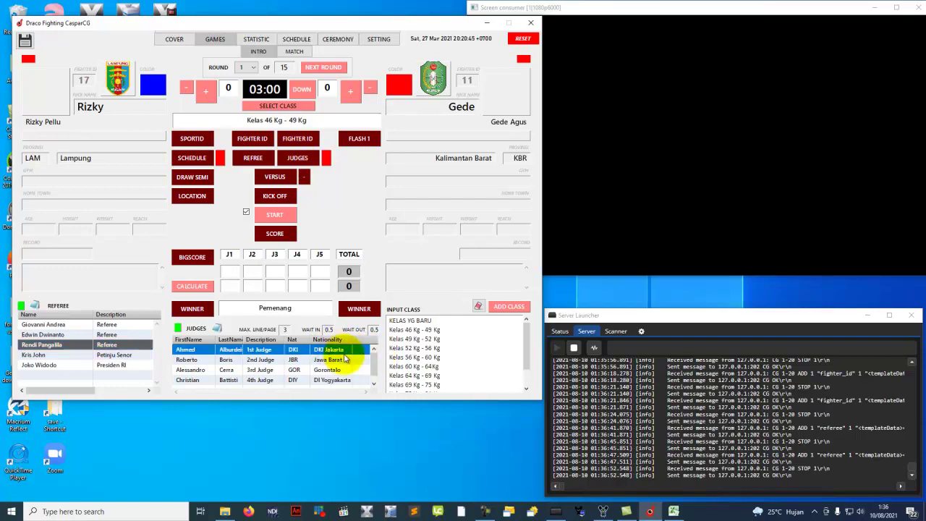
left_click(329, 380, "shift")
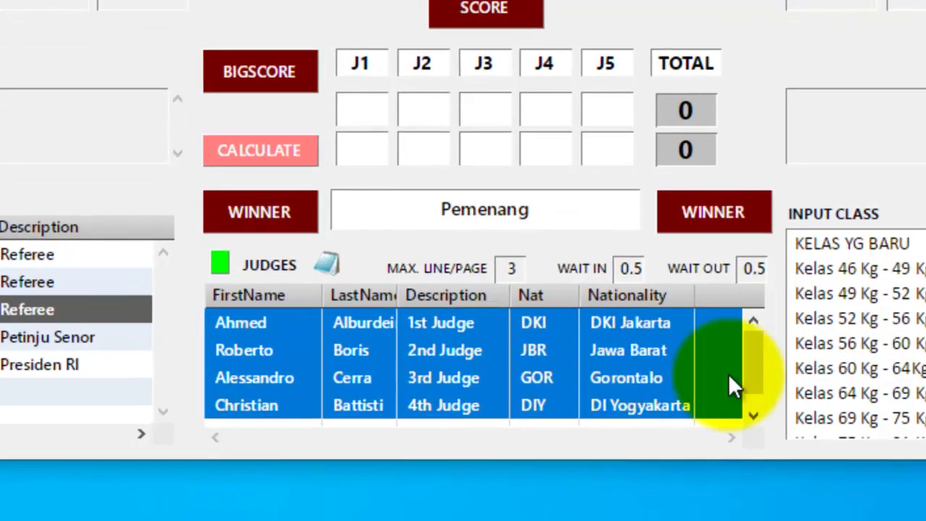
left_click(754, 415)
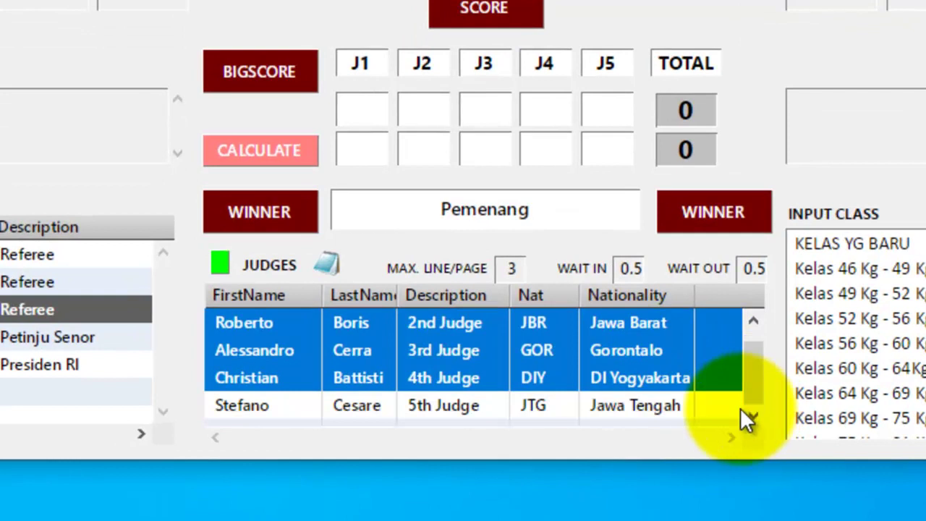
scroll(677, 375, "up", 1)
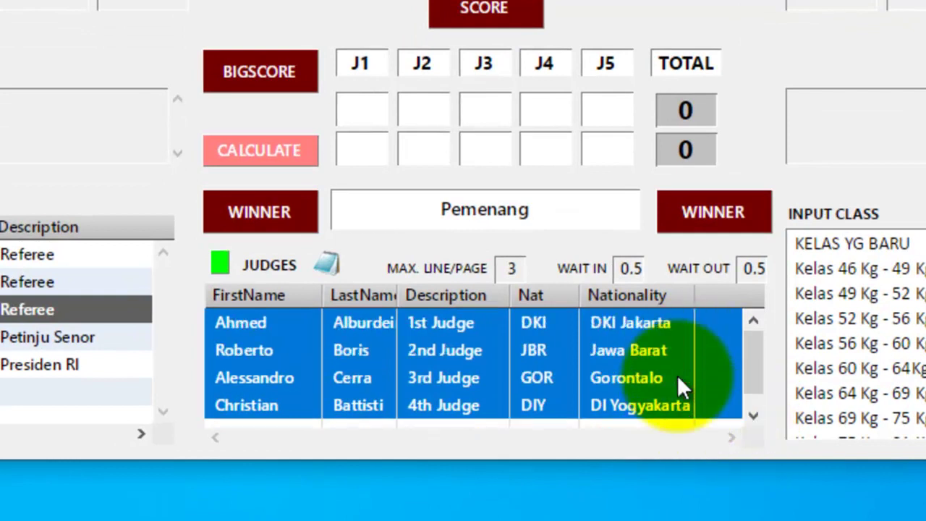
left_click(650, 324)
scroll(642, 382, "down", 1)
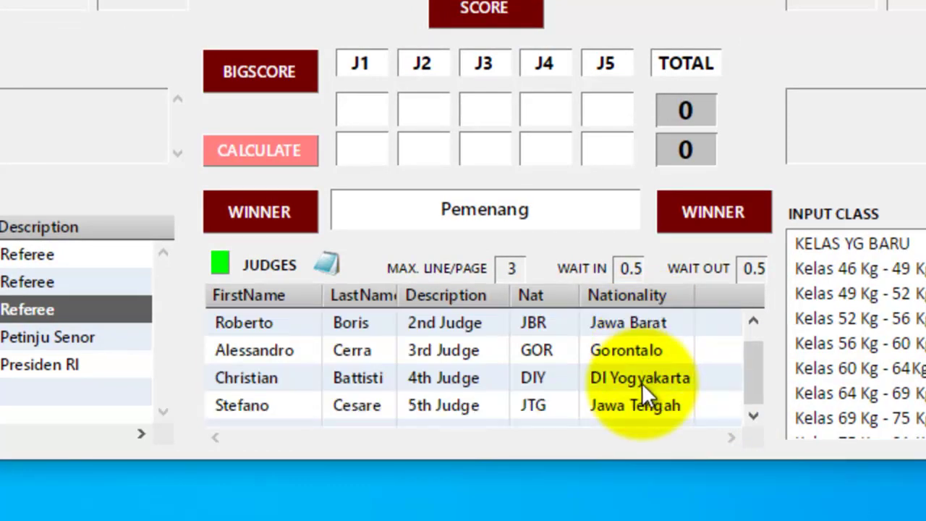
scroll(642, 383, "up", 1)
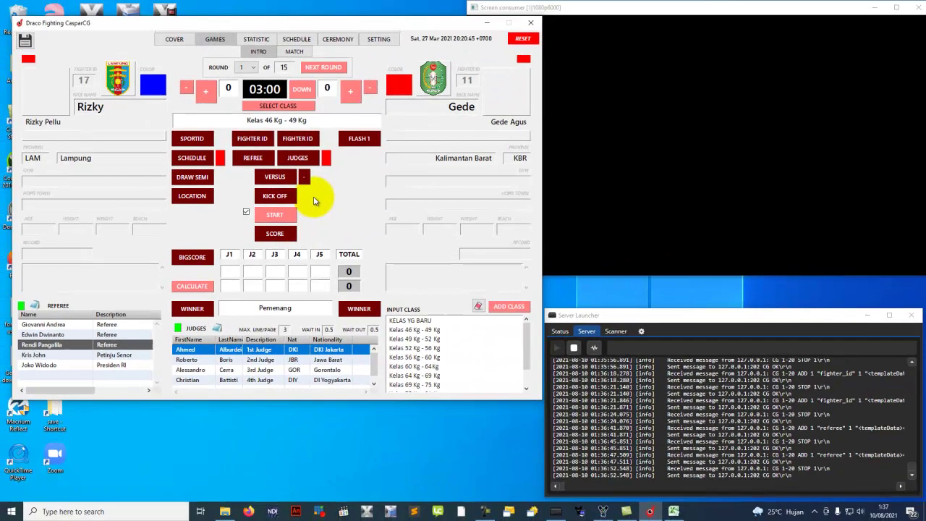
- Play the judges graphic for the fight on the output through its pages and stop it
mouse_move(374, 362)
left_mouse_down()
mouse_move(375, 378)
mouse_move(382, 348)
left_mouse_up()
left_click(297, 157)
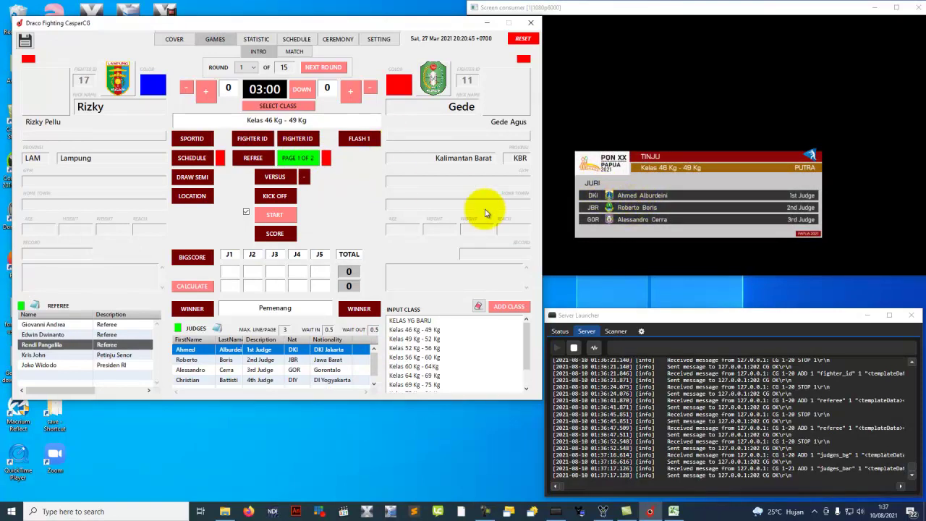
left_click(305, 160)
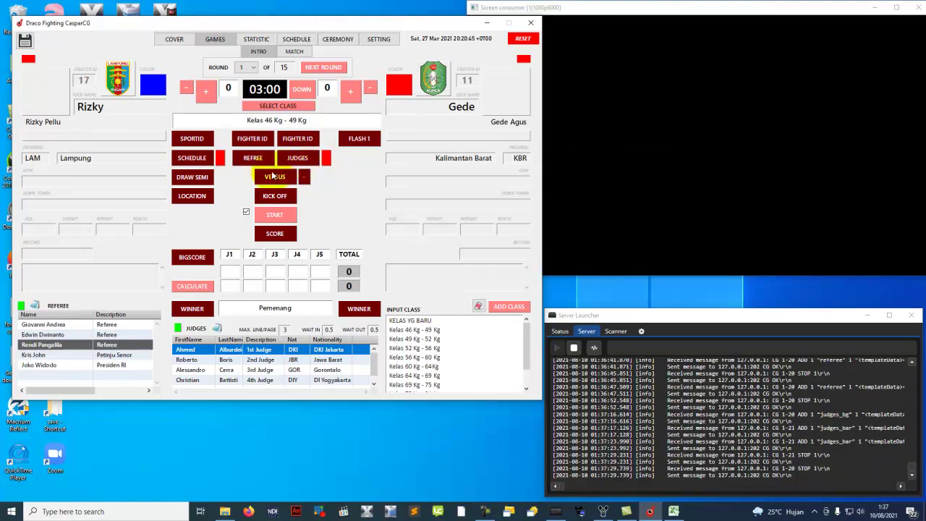
- Play and stop the versus graphic, and repeat it with the two fighters' sides swapped
left_click(281, 177)
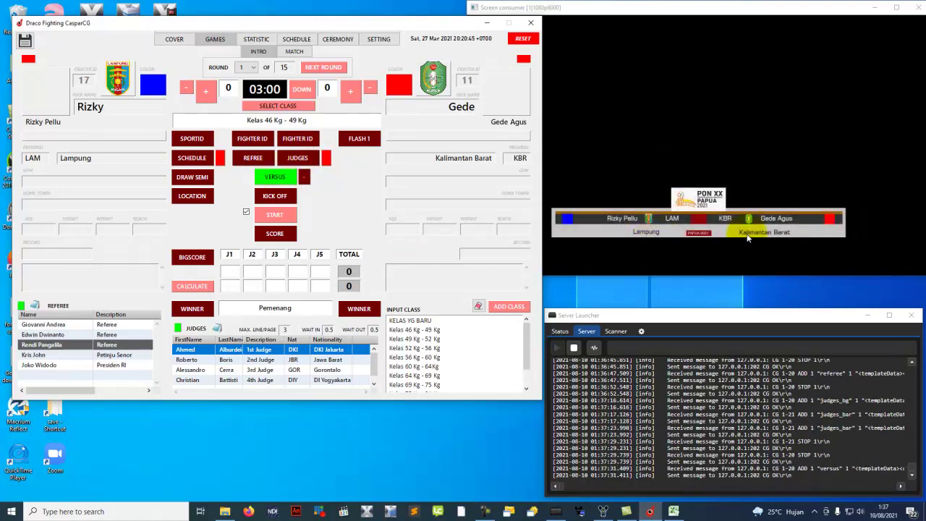
left_click(304, 178)
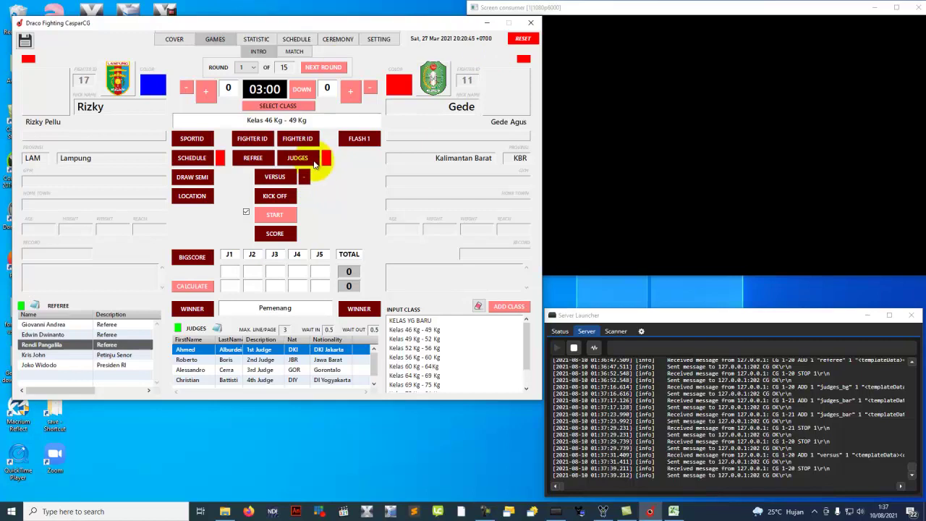
left_click(304, 178)
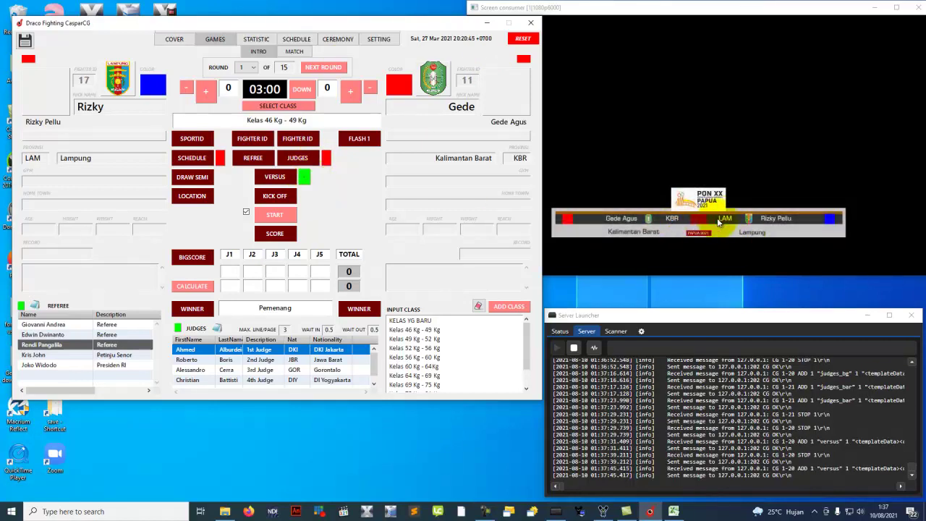
left_click(304, 177)
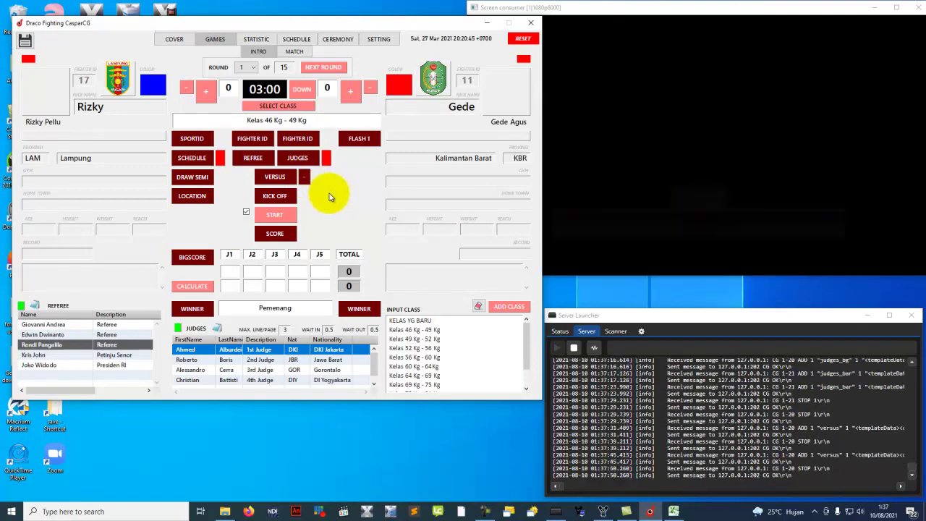
- Show the score graphic on the output, and open the project's Template folder in File Explorer at the score files
left_click(274, 234)
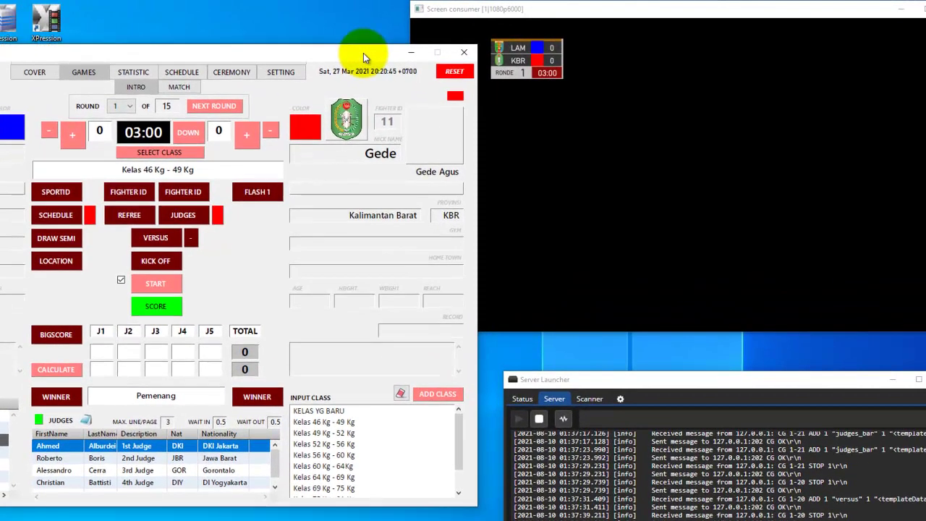
left_click_drag(363, 57, 367, 45)
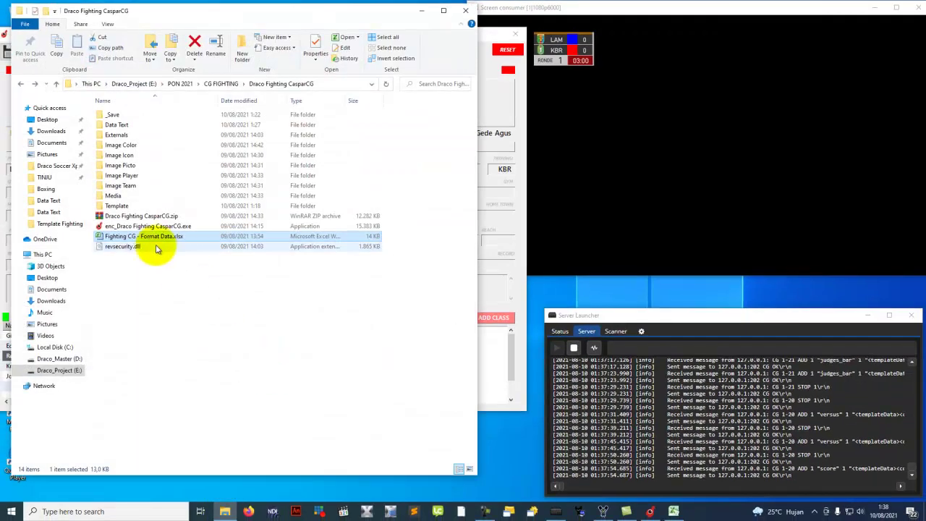
double_click(116, 206)
type("sco")
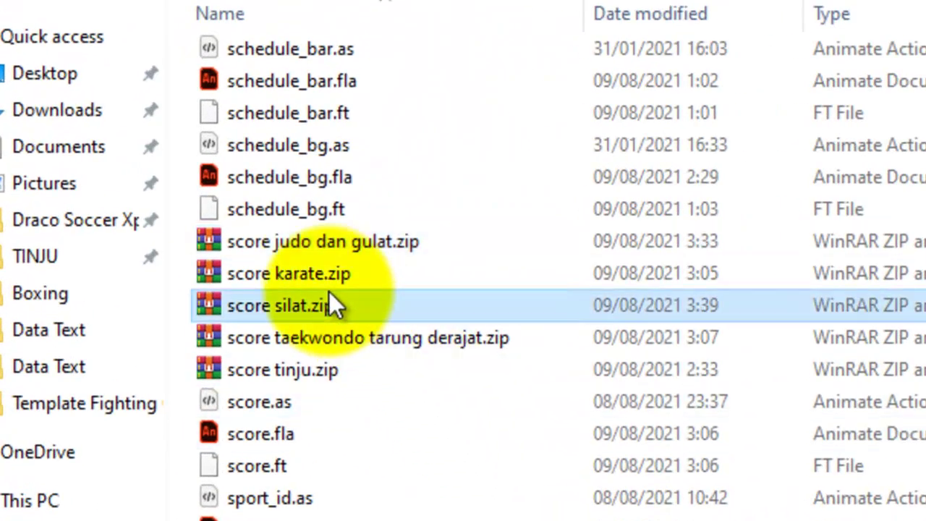
- Extract score taekwondo tarung derajat.zip into the Template folder, replacing all existing files
left_click(324, 276)
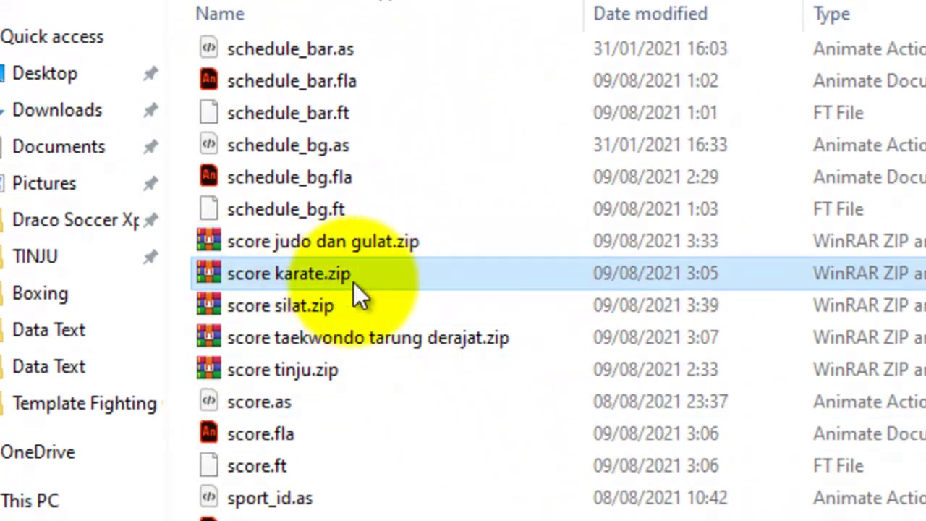
left_click(301, 303)
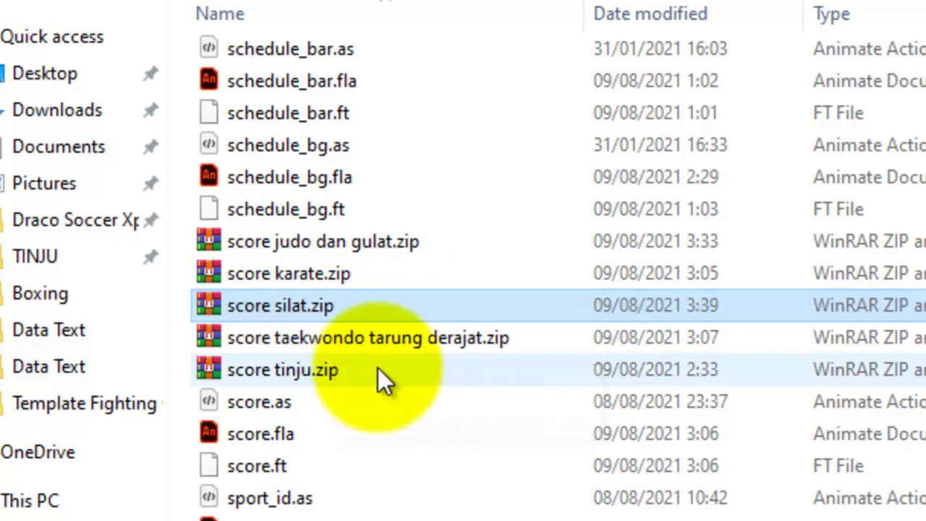
left_click(354, 338)
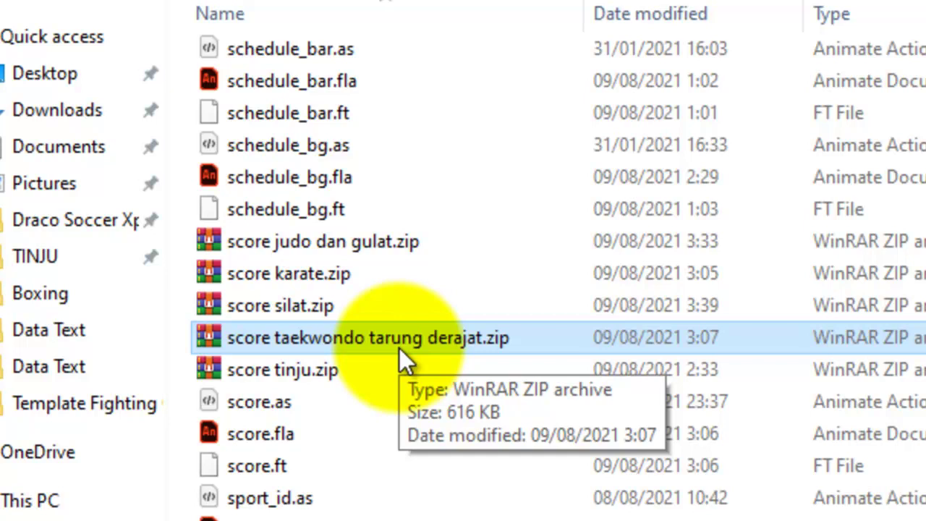
right_click(393, 341)
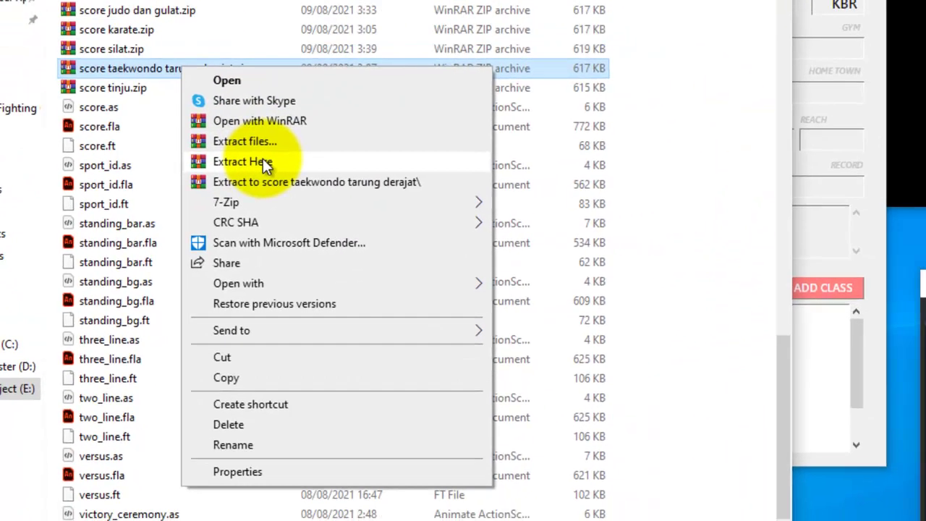
left_click(266, 163)
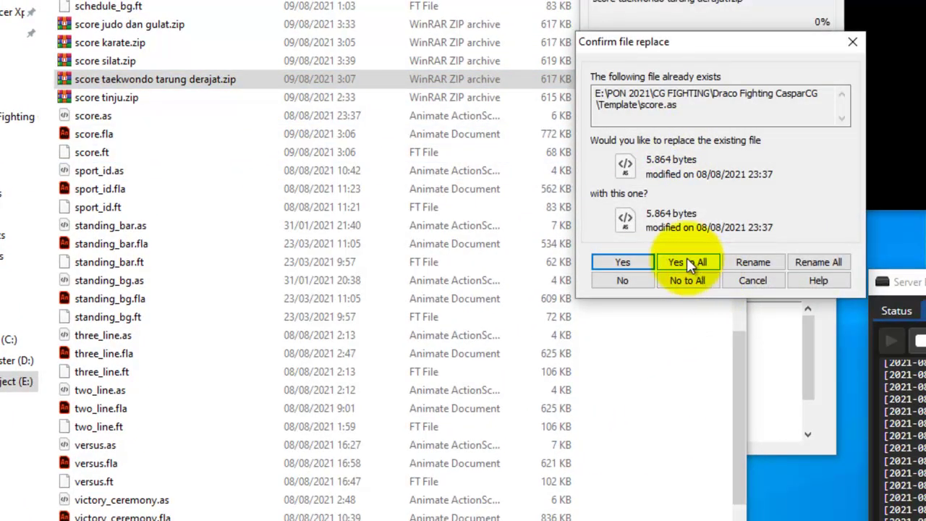
left_click(684, 262)
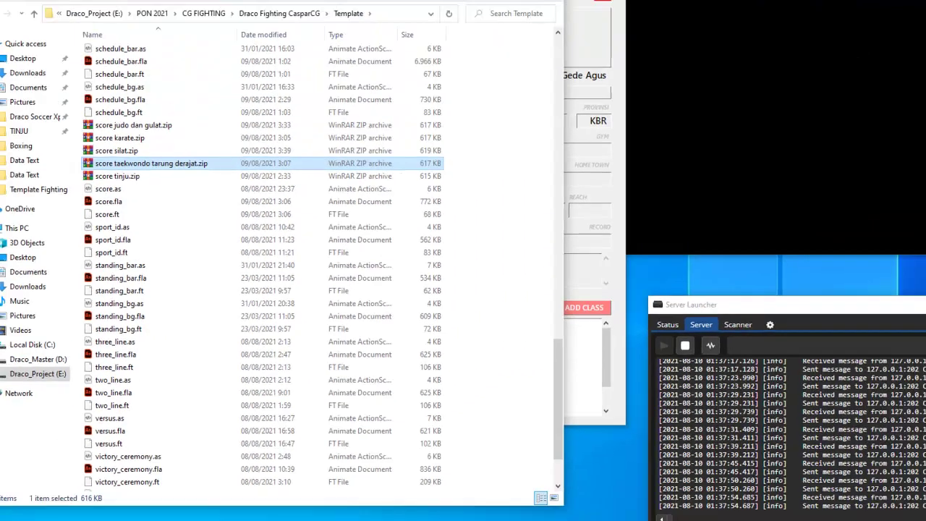
- Return to Draco Fighting CasparCG, and stop and replay the score graphic with the extracted template
left_click(422, 14)
left_click(275, 248)
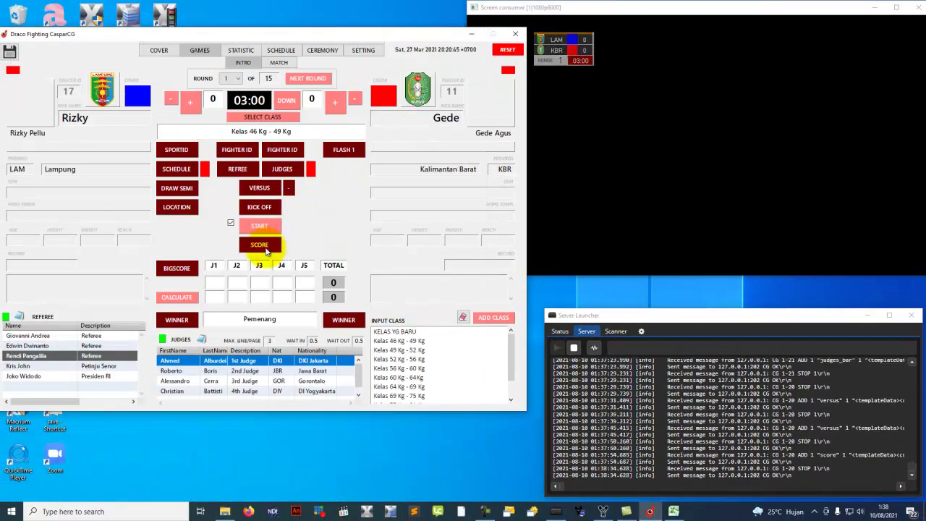
left_click(274, 248)
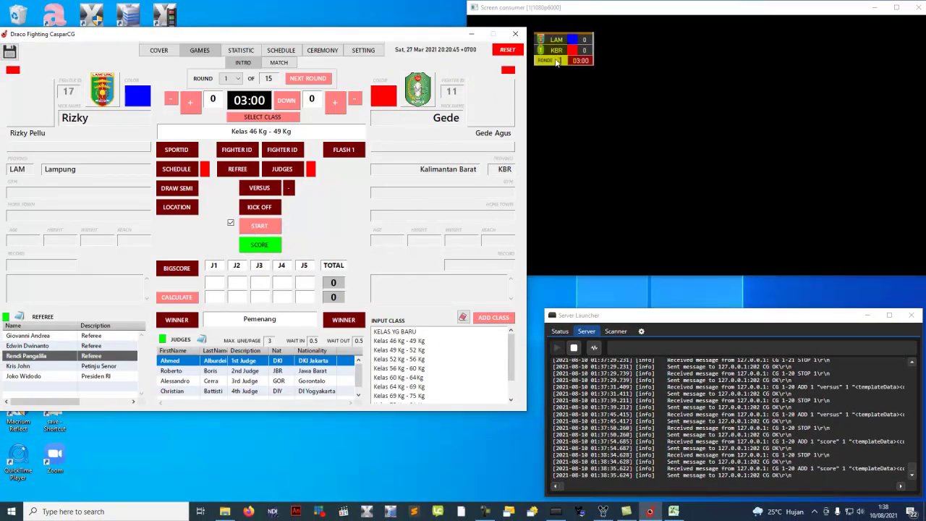
- Extract score silat.zip into the Template folder, replacing all existing files, and reload the score graphic on the output
left_click(225, 510)
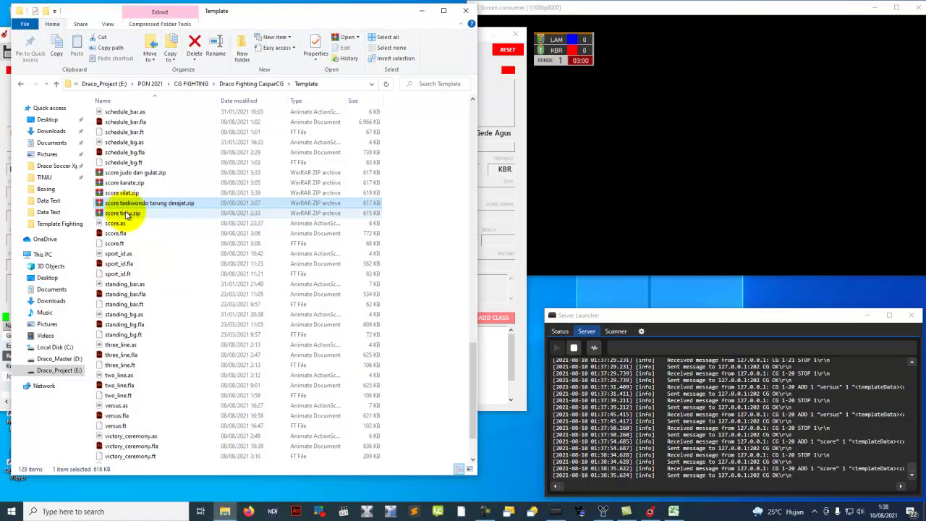
left_click(128, 214)
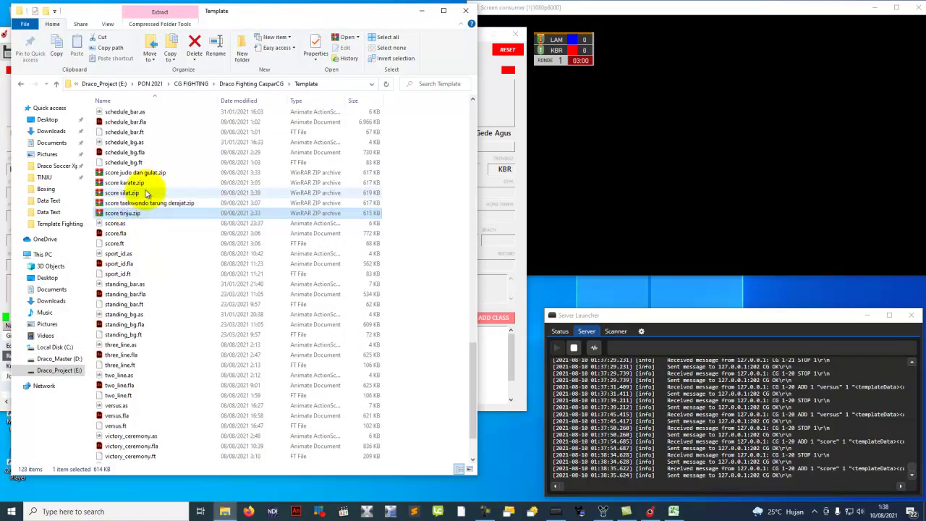
left_click(120, 192)
right_click(134, 192)
left_click(190, 240)
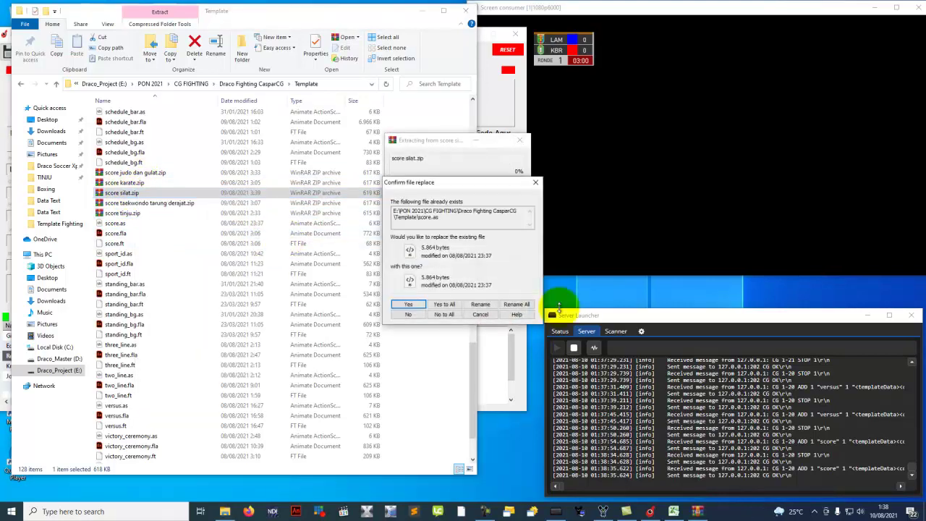
left_click(445, 304)
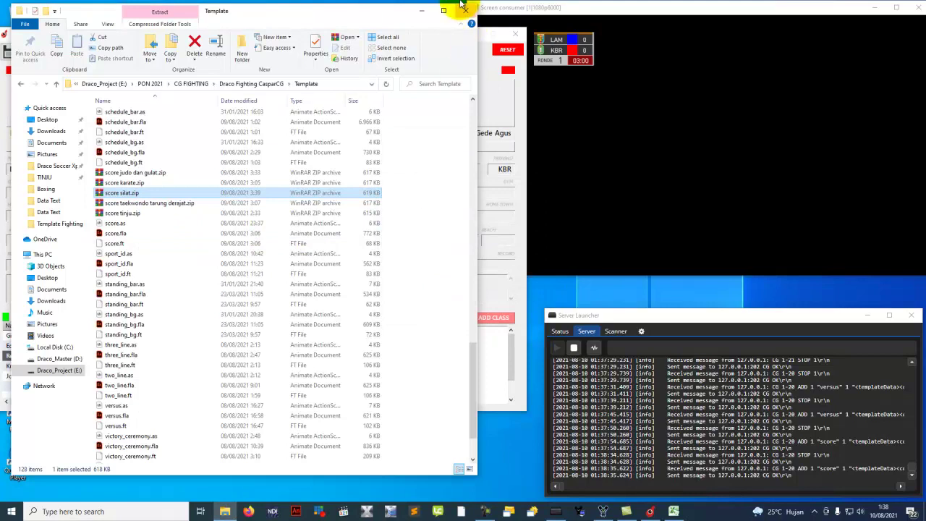
left_click(421, 11)
left_click(260, 245)
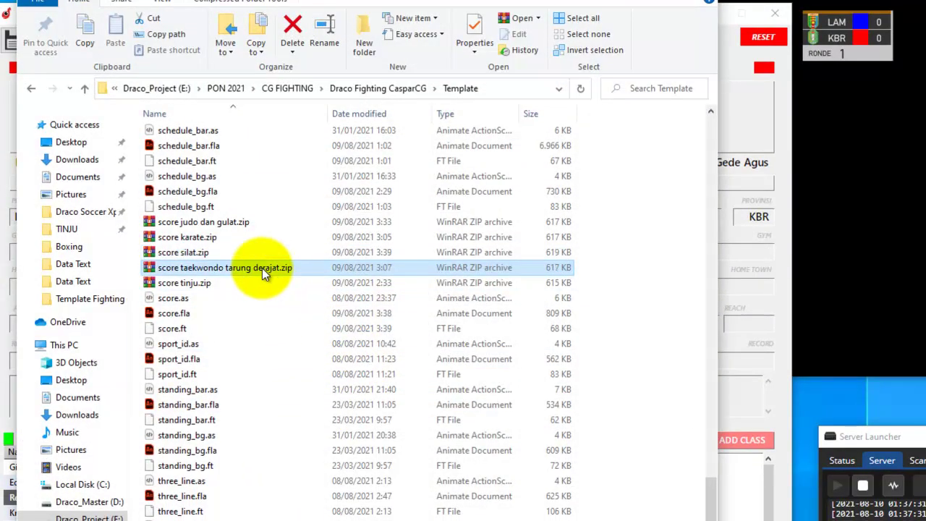
- Extract score taekwondo tarung derajat.zip over the current score files again, and replay the score graphic
right_click(262, 268)
left_click(310, 342)
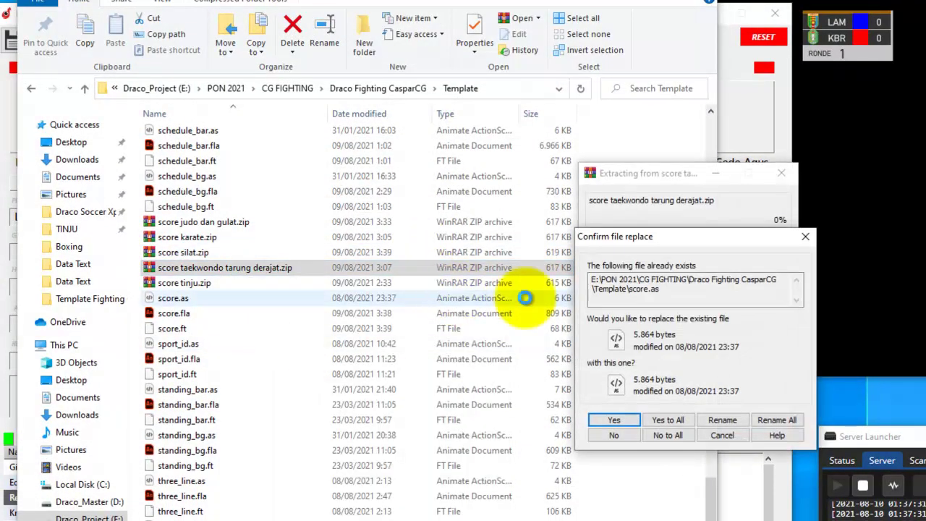
left_click(670, 420)
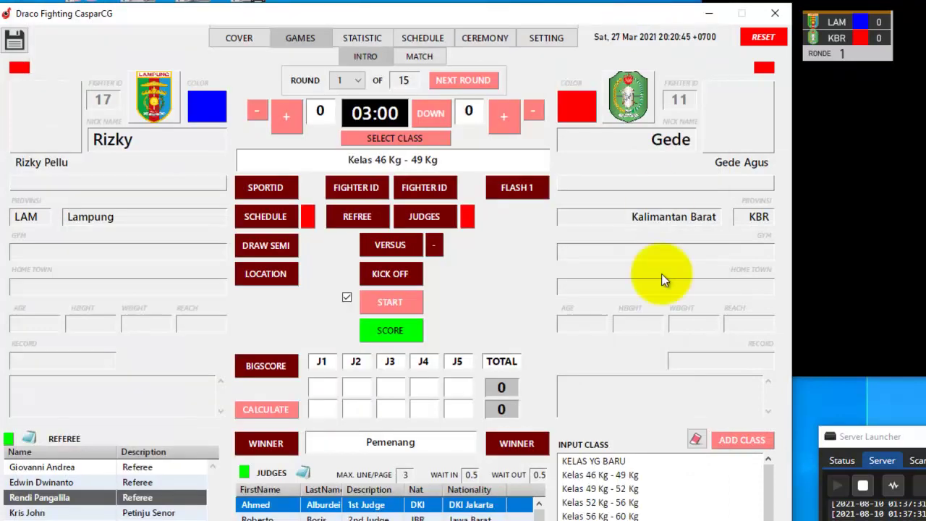
left_click(390, 330)
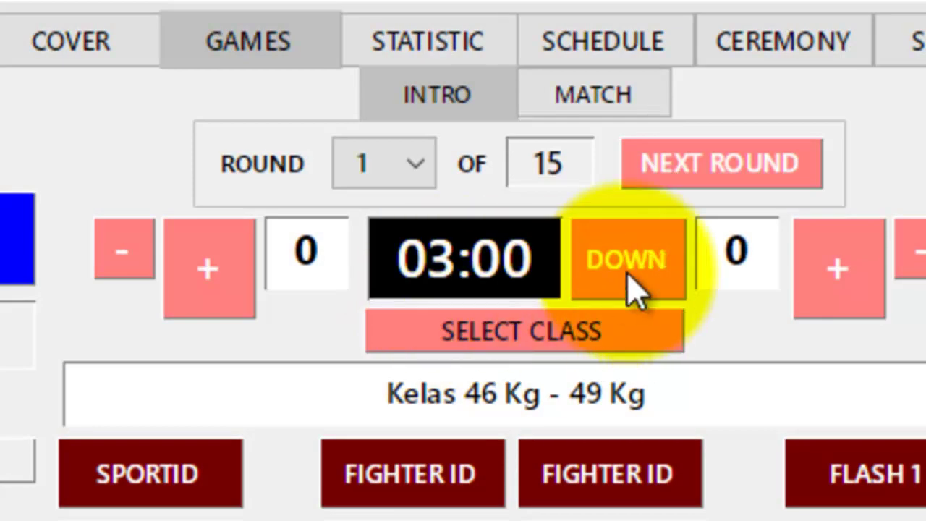
- Switch the match timer's direction to UP and back to DOWN, and select the minutes of the timer value
left_click(450, 274)
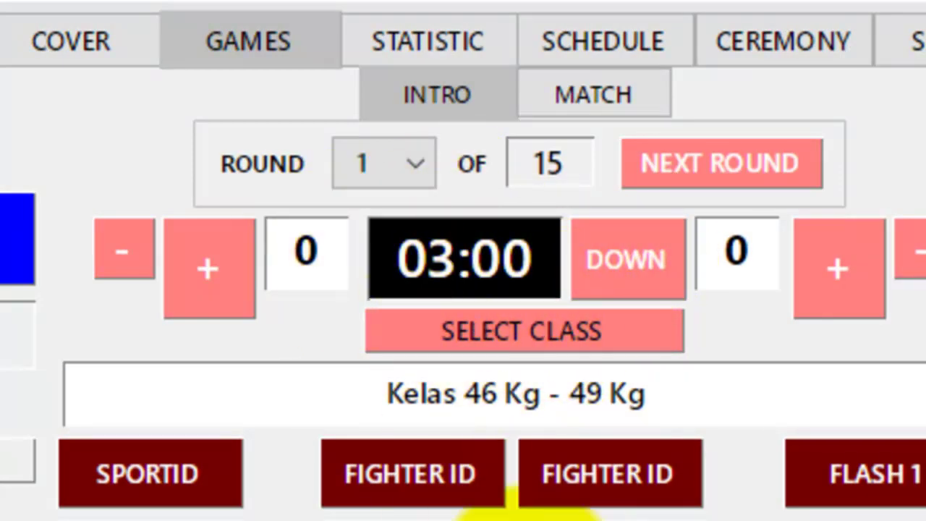
left_click_drag(457, 258, 372, 262)
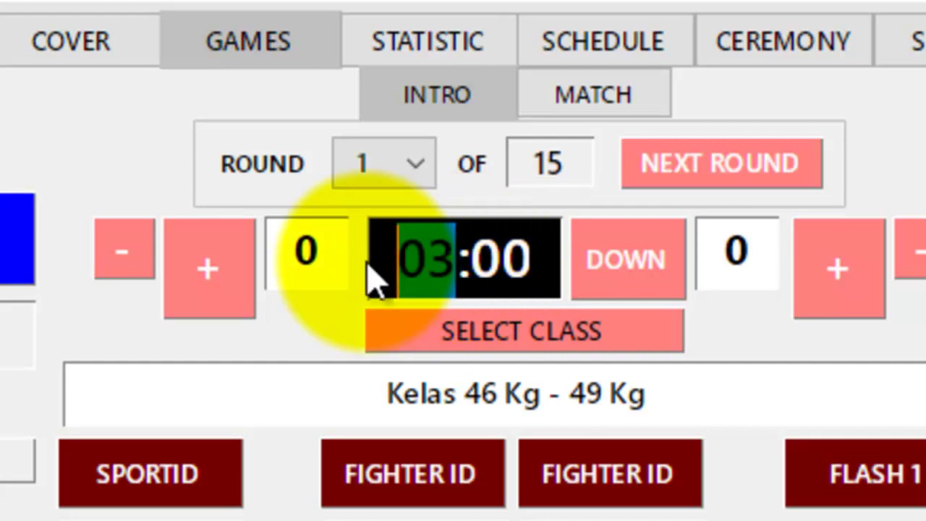
left_click(618, 269)
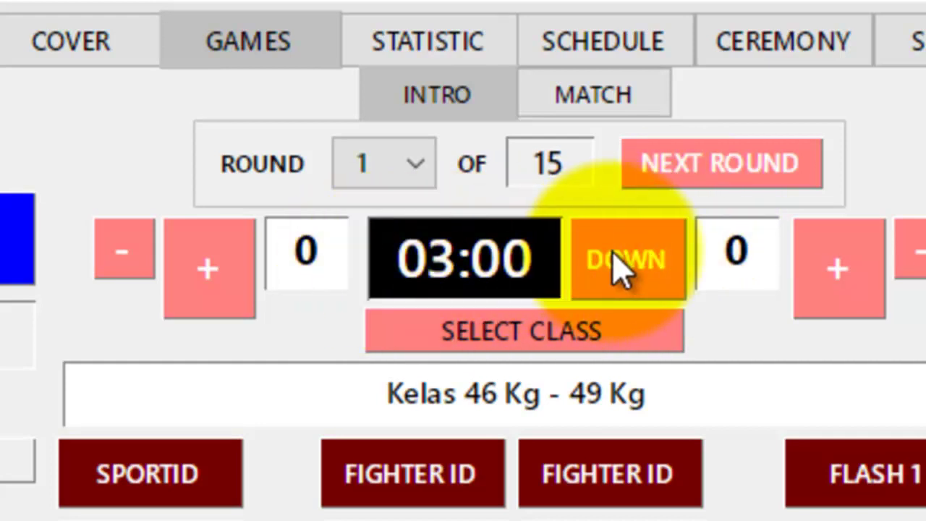
left_click(646, 279)
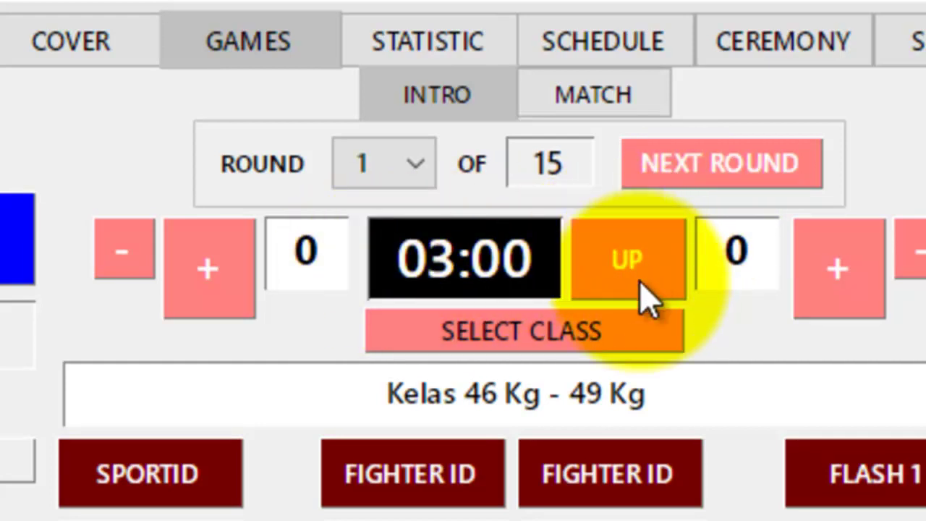
left_click(642, 282)
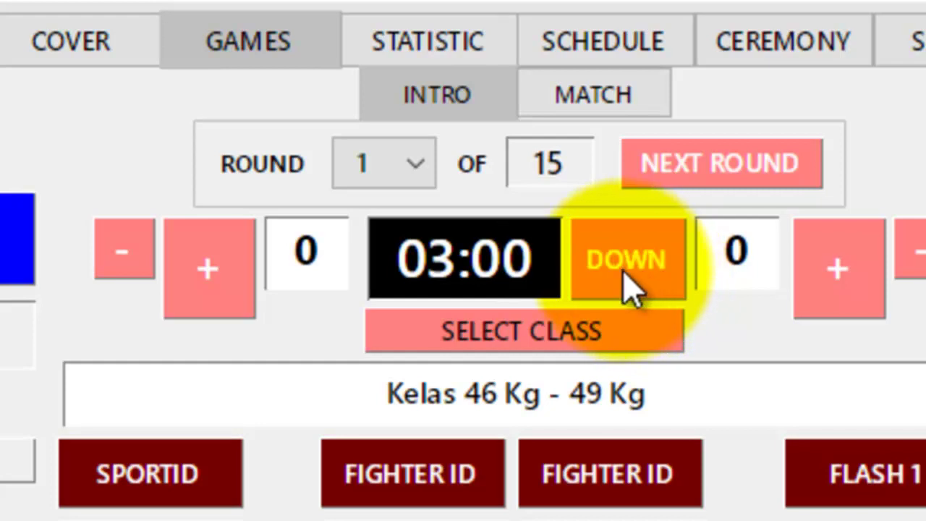
left_click_drag(408, 252, 453, 253)
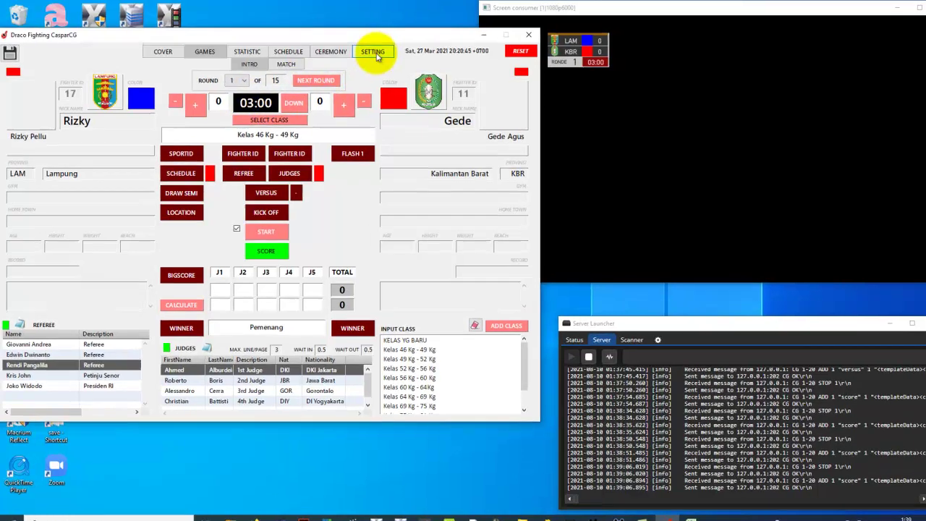
- Set the Start Timer value to 05:00 in the Terms and Titles settings
left_click(363, 49)
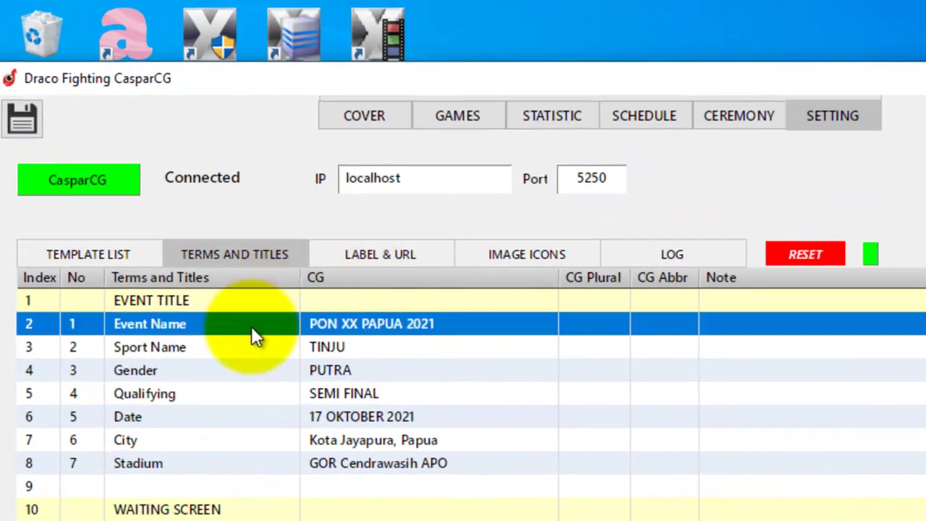
scroll(283, 480, "down", 10)
scroll(284, 479, "down", 15)
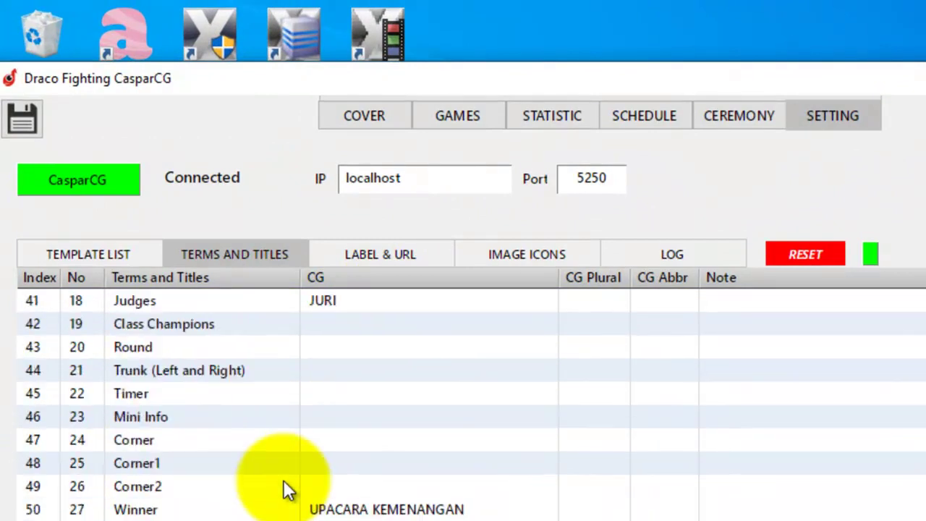
left_click(396, 421)
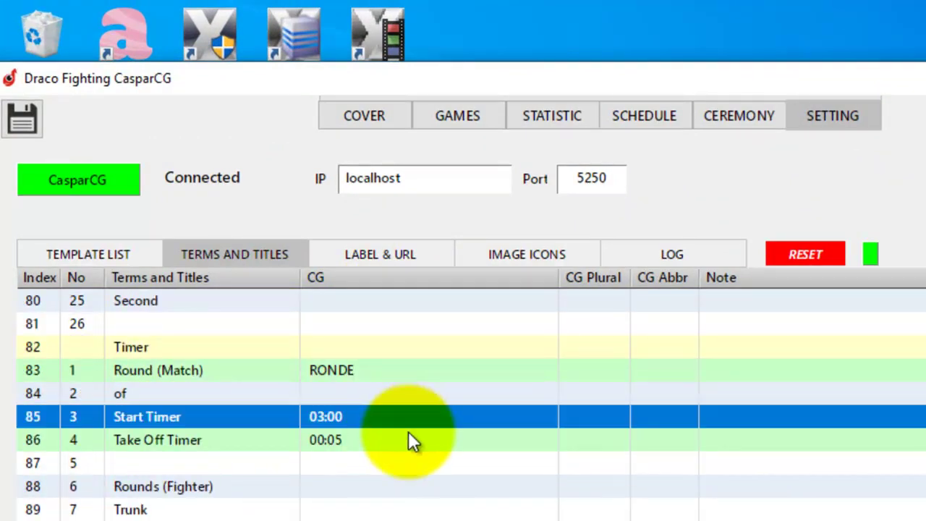
double_click(340, 416)
left_click_drag(376, 420, 182, 413)
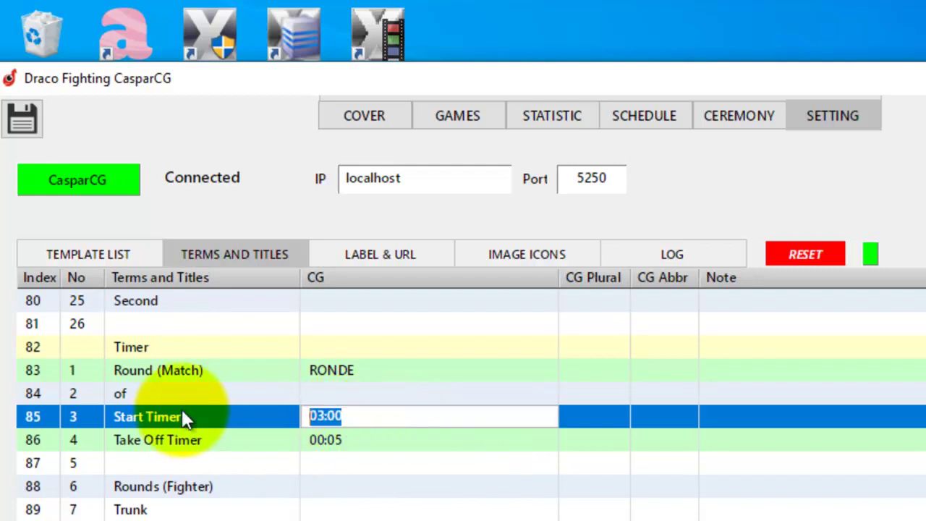
left_click(348, 418)
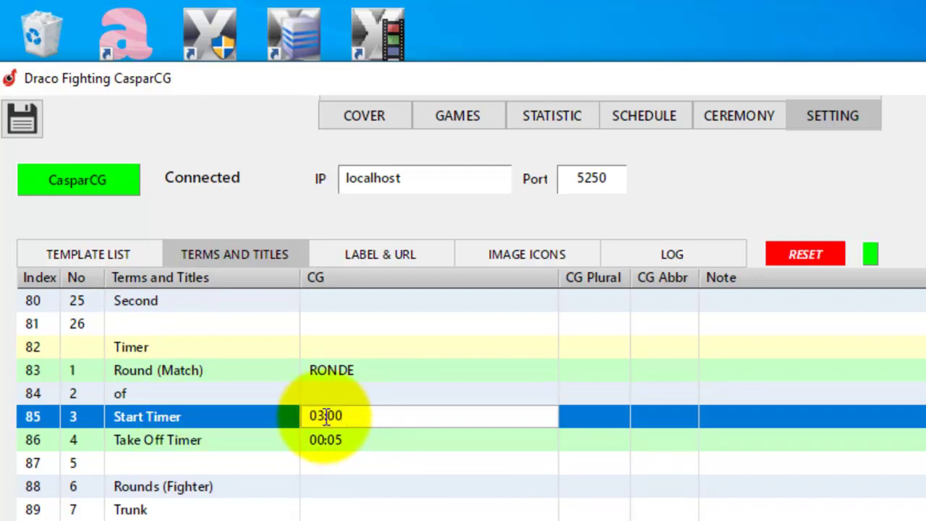
left_click_drag(324, 414, 299, 416)
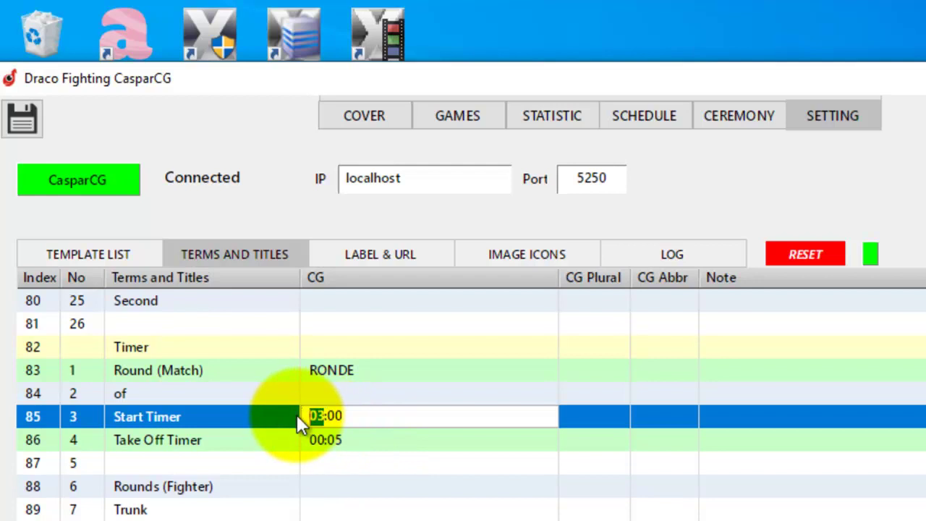
type("05")
left_click(261, 421)
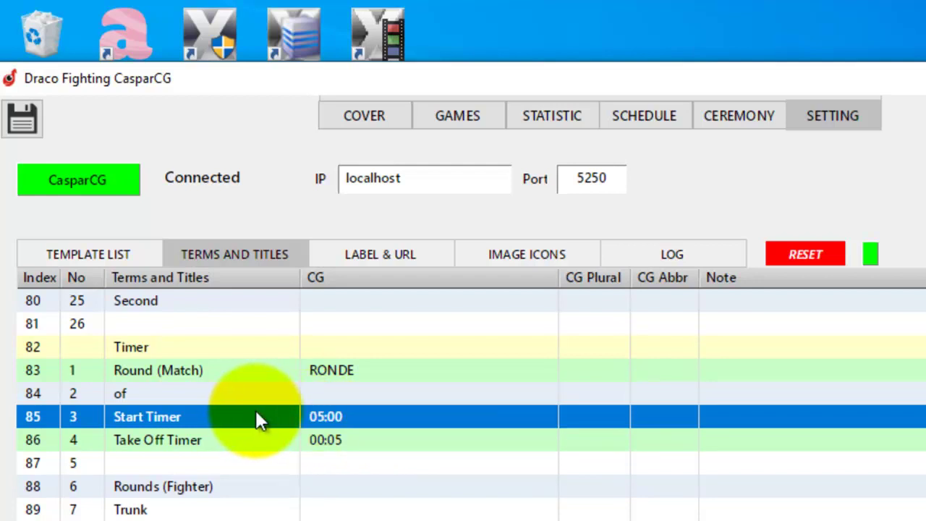
- Return to the Games page, advance a round to load the new start time, and set the round back to 1
left_click(489, 125)
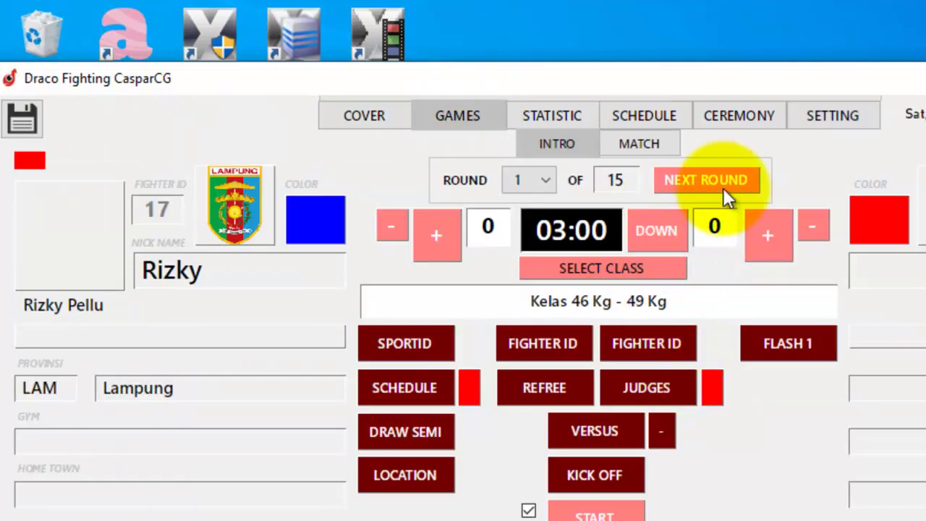
left_click(701, 179)
left_click(535, 181)
left_click(516, 199)
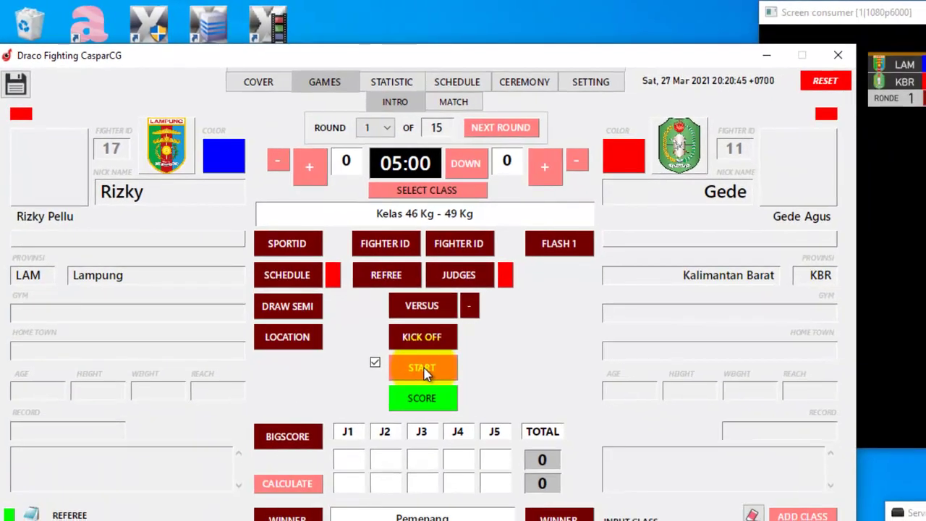
- Start the match timer and switch its direction to UP
left_click(586, 507)
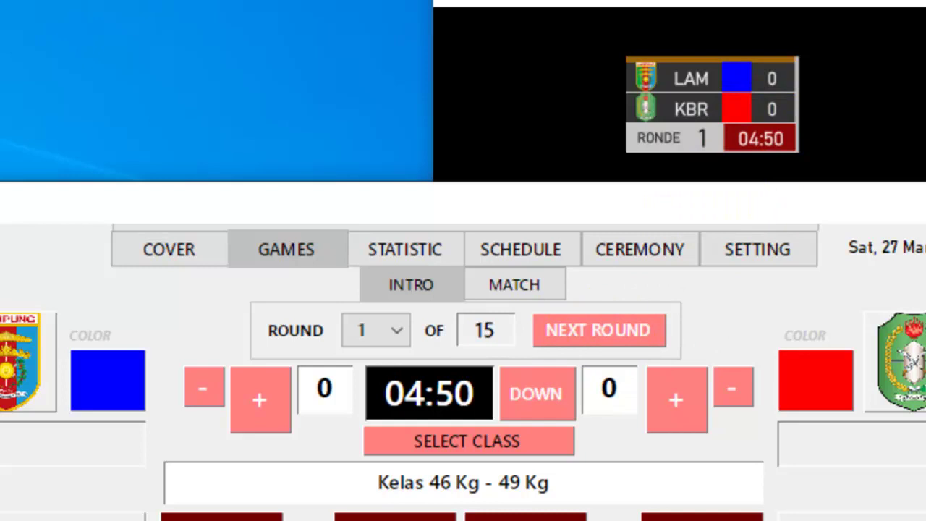
left_click(543, 393)
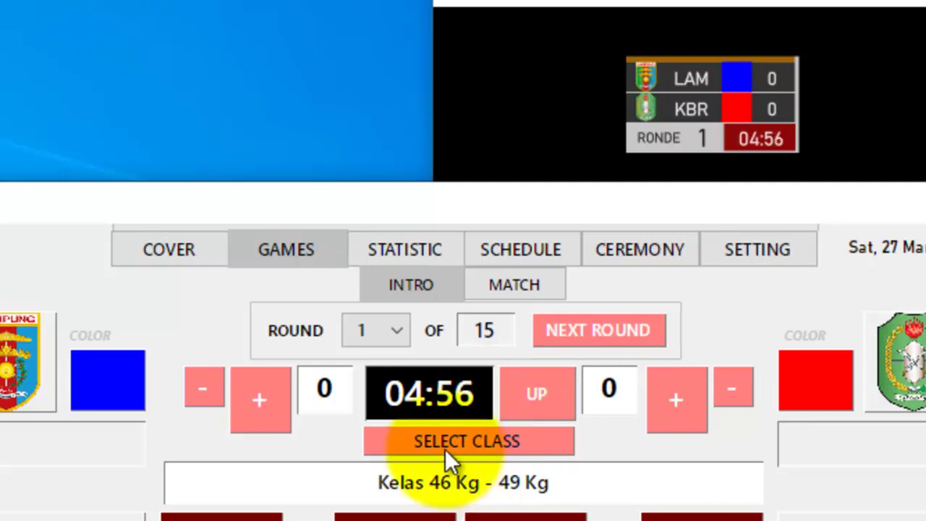
left_click_drag(753, 215, 196, 214)
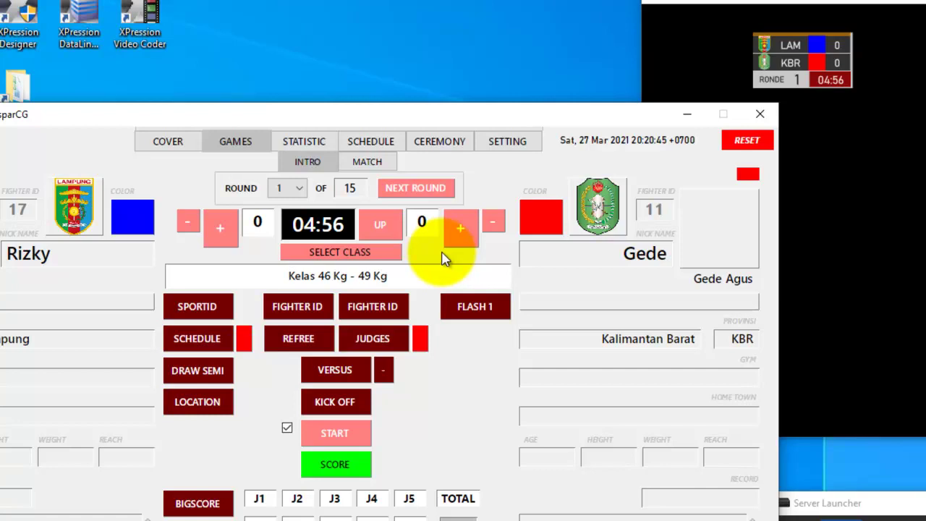
- Check the Take Off Timer entry in the Terms and Titles settings and return to the Games page
left_click(500, 144)
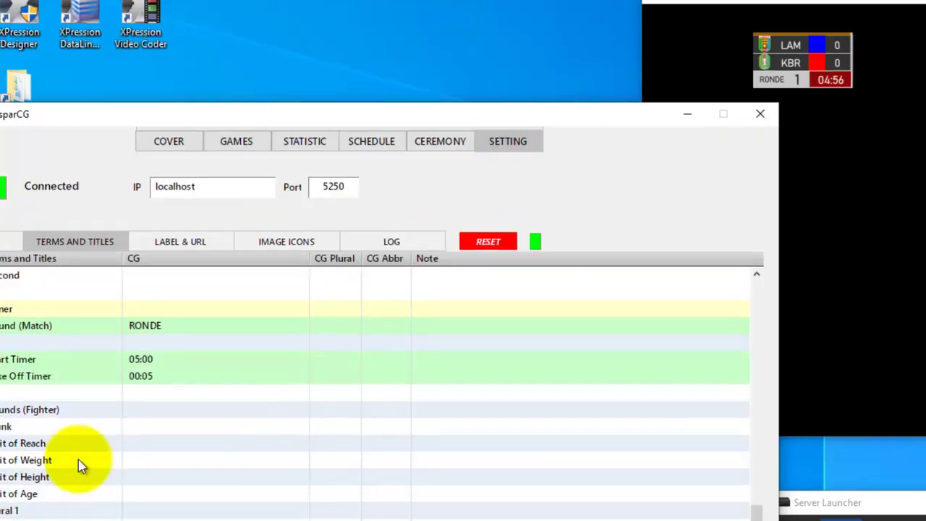
left_click(39, 377)
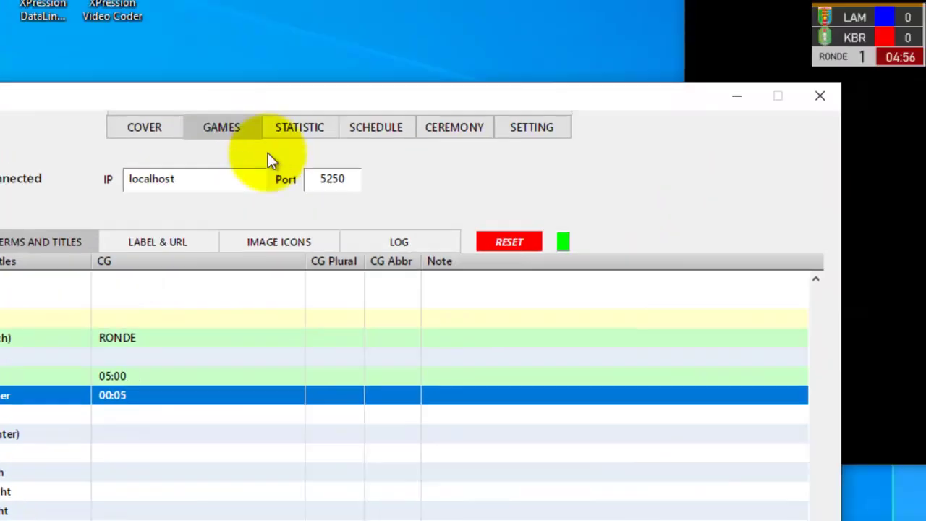
left_click(421, 38)
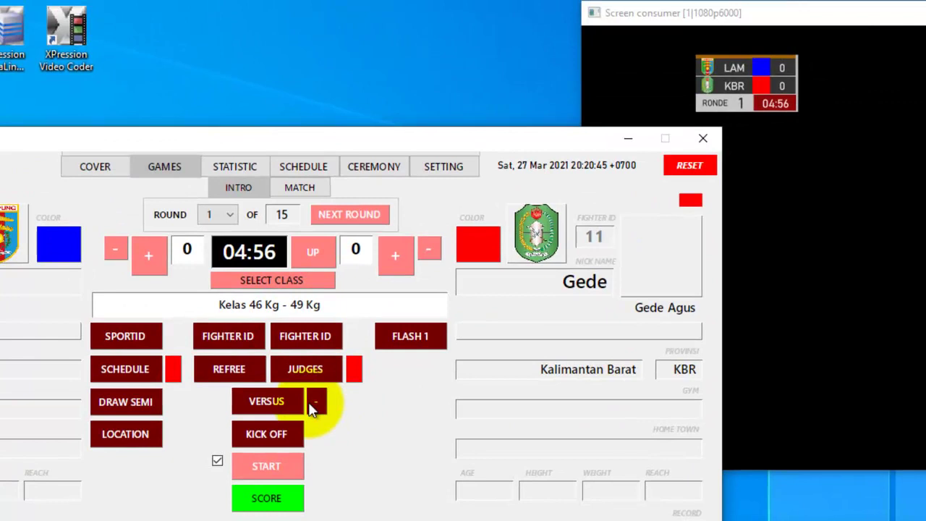
- Start the match timer from 00:10 and switch its direction to DOWN while it runs
double_click(234, 251)
type("00")
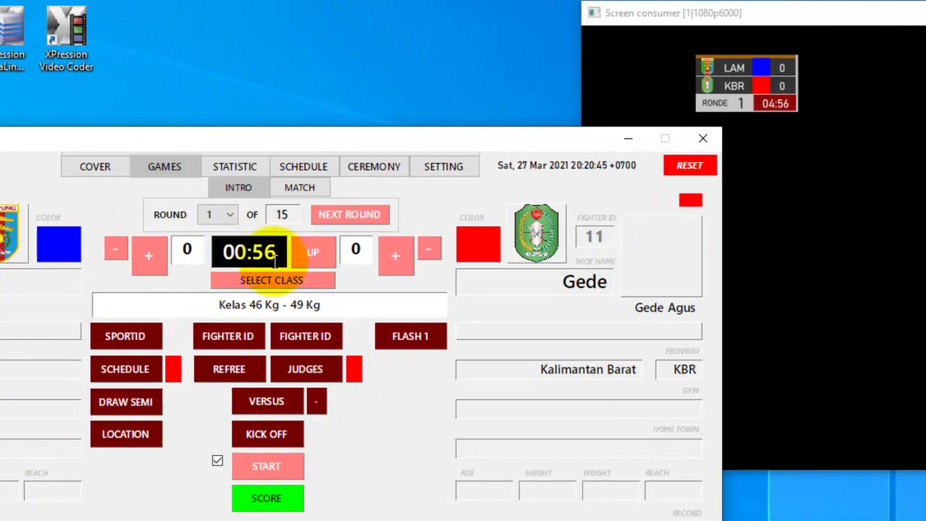
left_click_drag(258, 252, 290, 249)
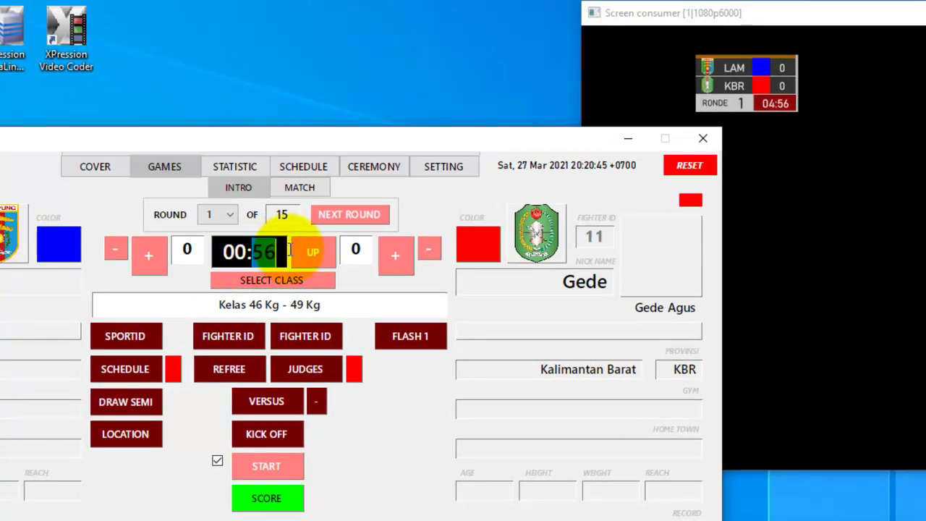
type("10")
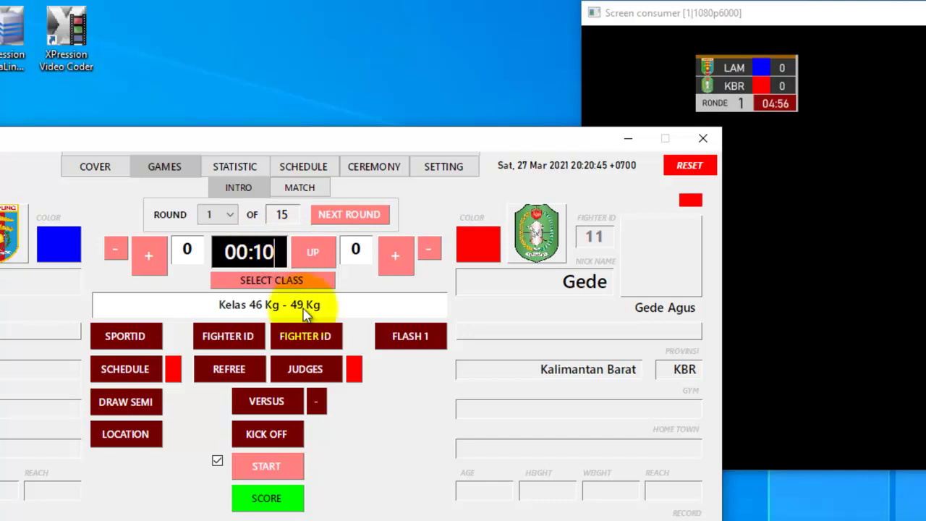
left_click(266, 466)
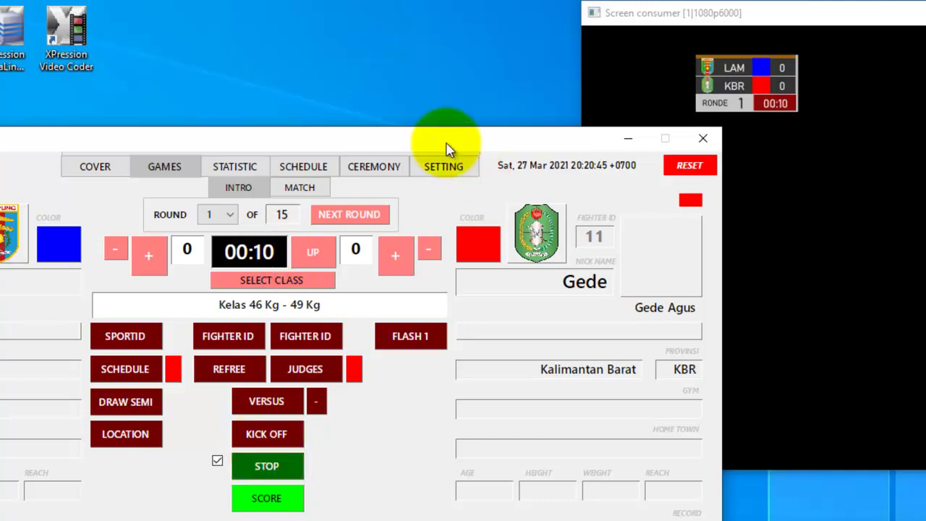
left_click_drag(444, 142, 861, 168)
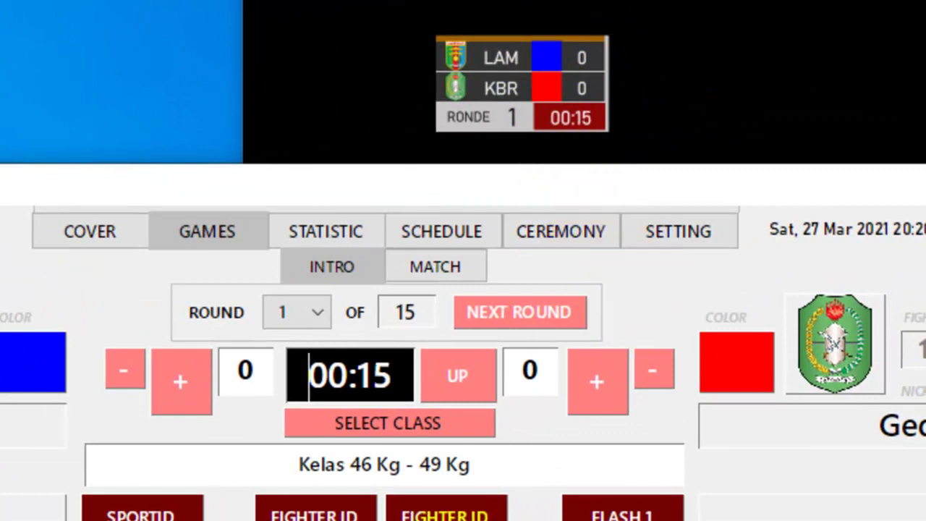
left_click(455, 379)
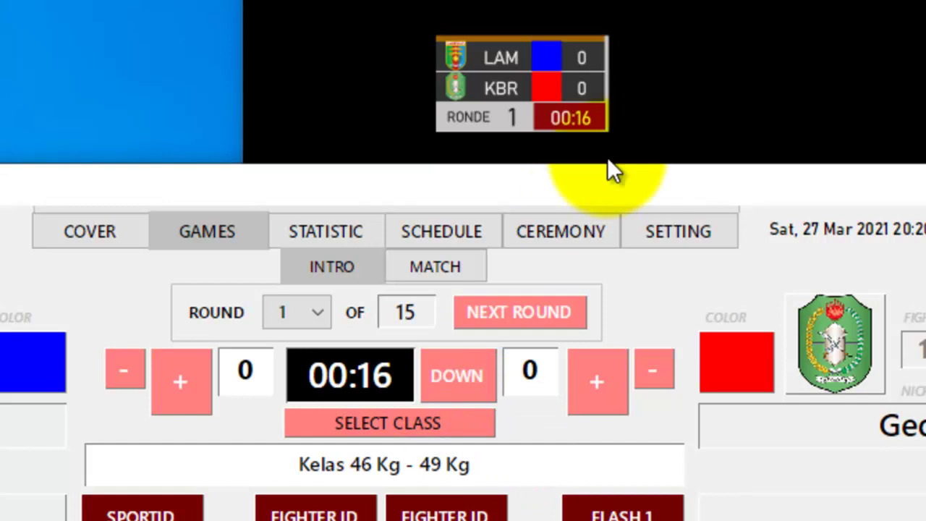
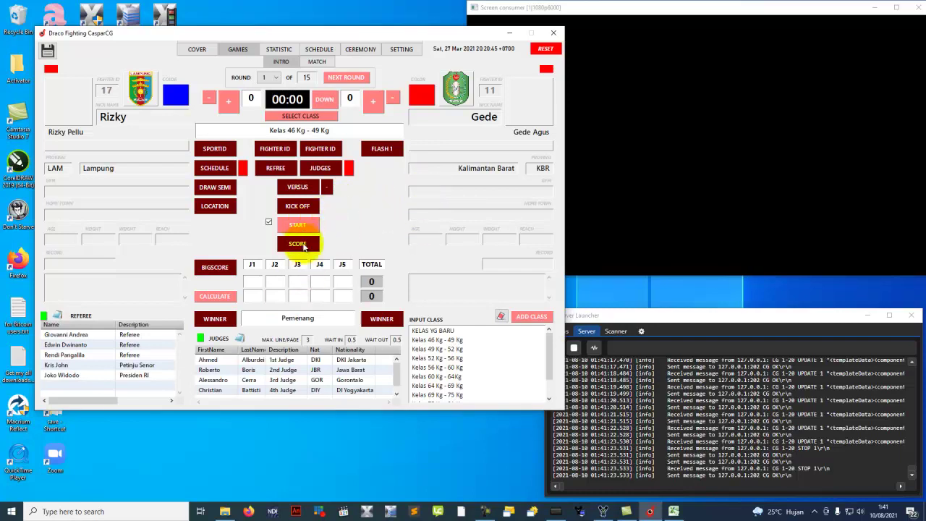
- Play the score graphic again and raise the scores of KBR and LAM to 3 each
left_click(303, 241)
left_click_drag(337, 36, 353, 91)
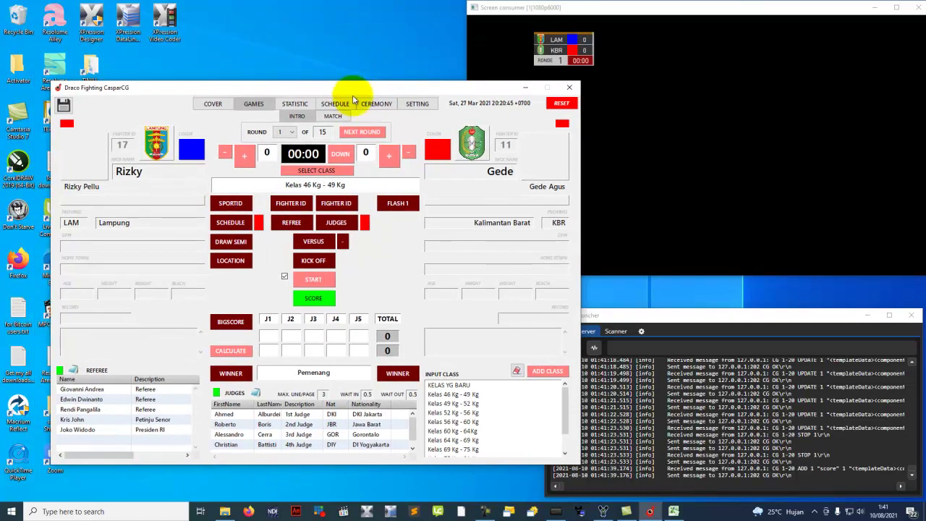
left_click(389, 154)
left_click(388, 154)
left_click(388, 154)
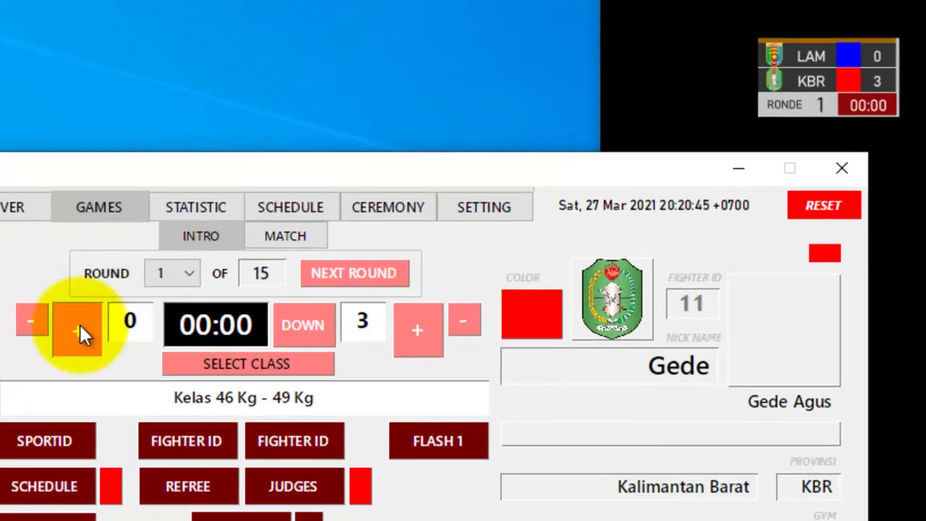
left_click(79, 329)
left_click(79, 329)
left_click(79, 329)
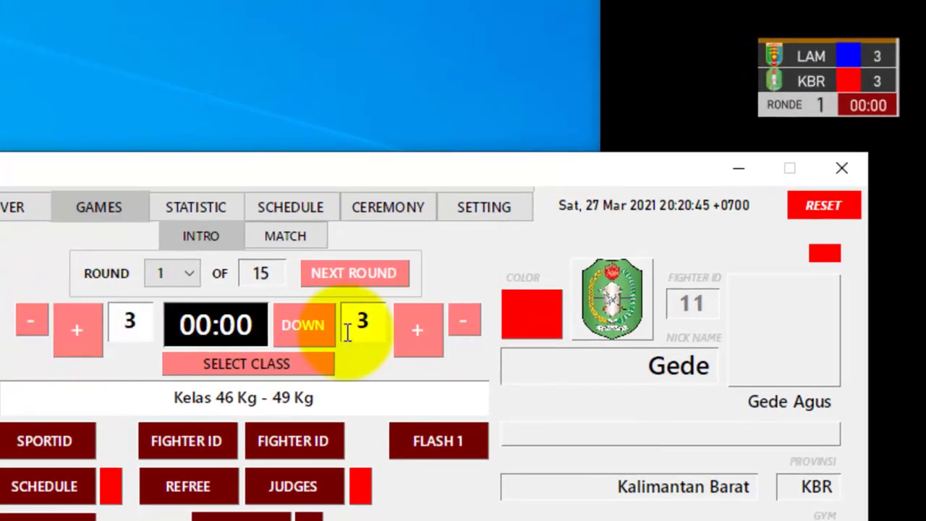
- Lower the KBR fighter's score by one point, and enter 5 directly as its score
left_click(464, 320)
double_click(376, 331)
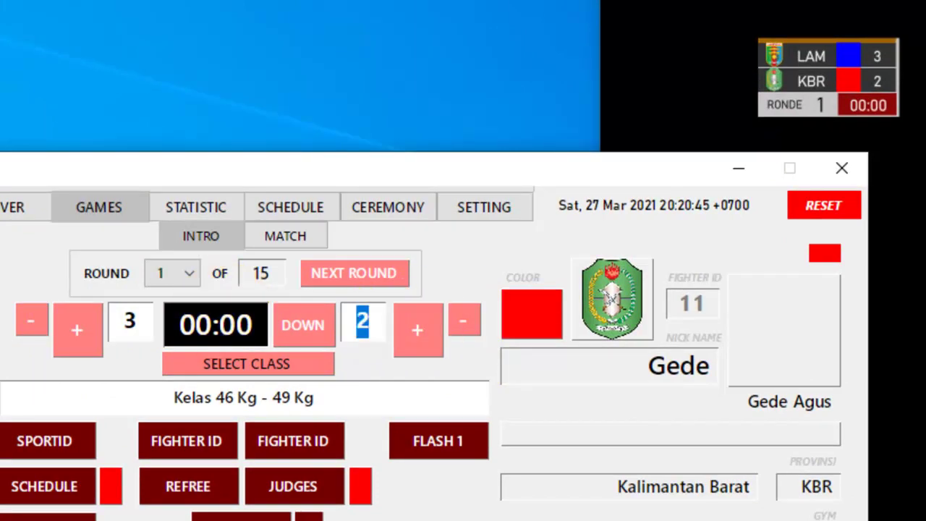
type("5")
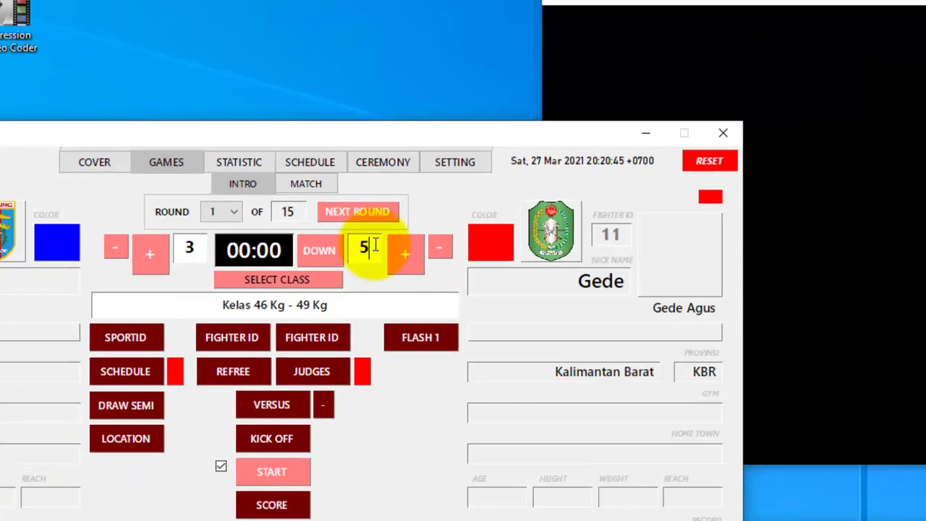
double_click(362, 321)
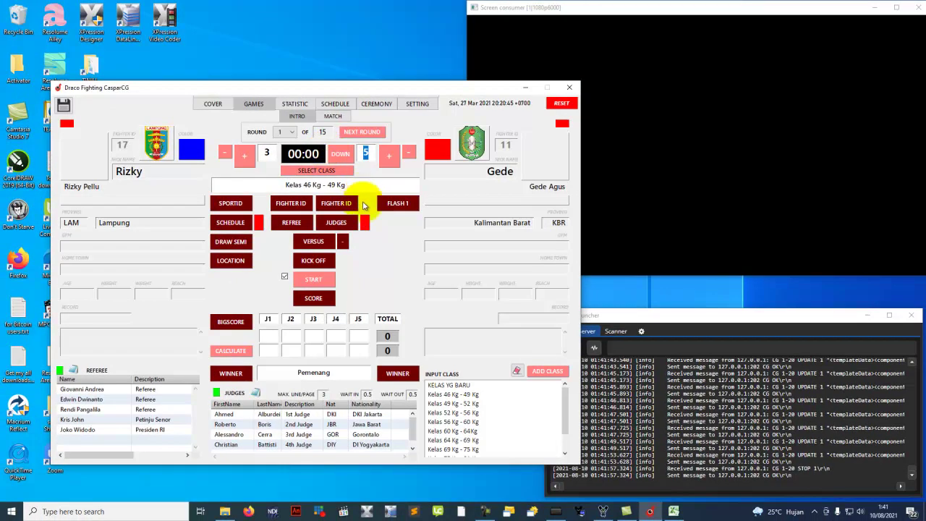
double_click(369, 152)
left_click(372, 154)
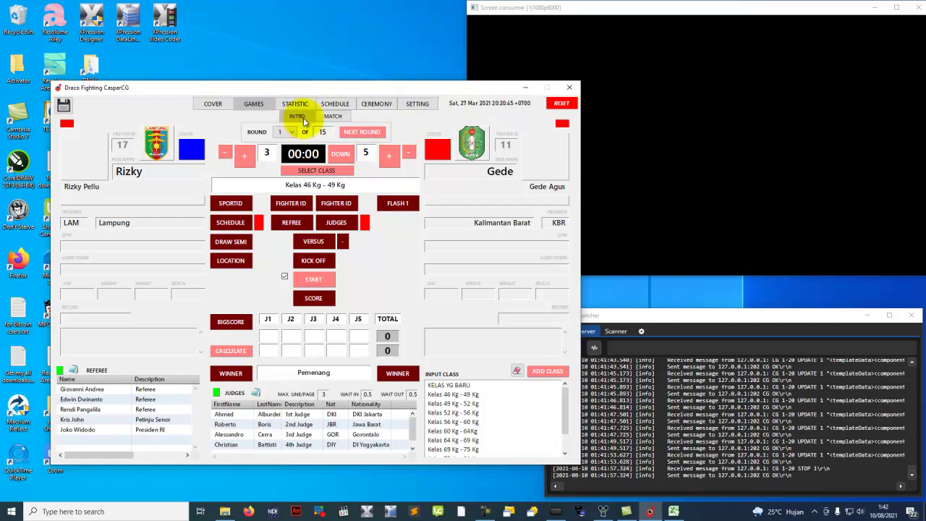
- Set the total number of rounds to 4 and advance the match to round 4
left_click_drag(328, 92, 308, 34)
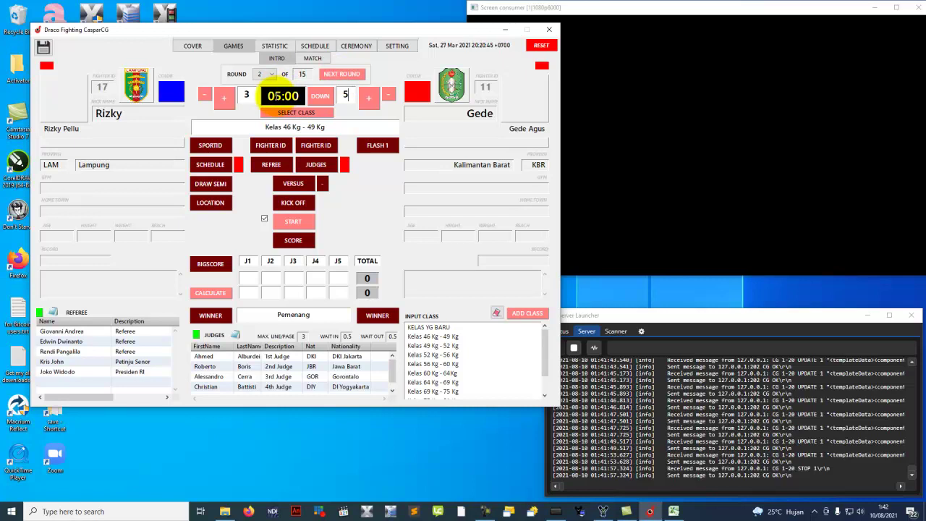
double_click(304, 74)
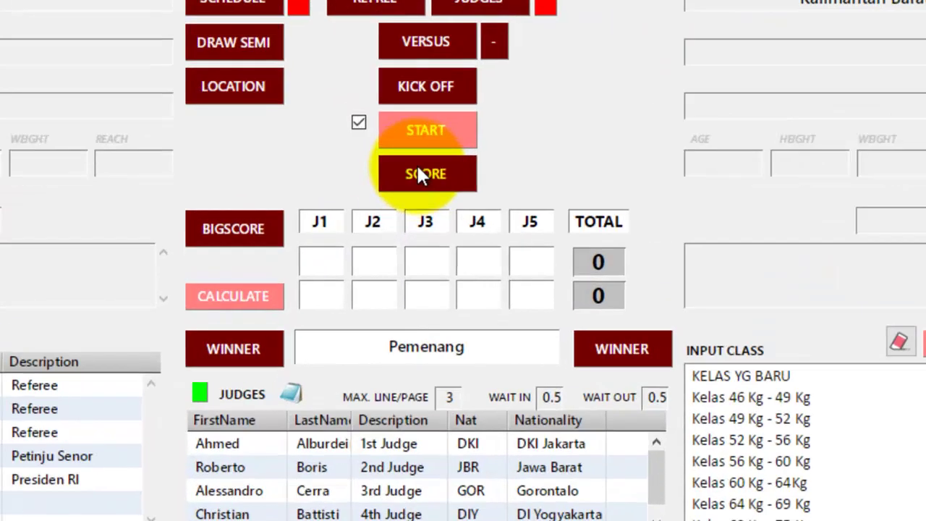
left_click(290, 238)
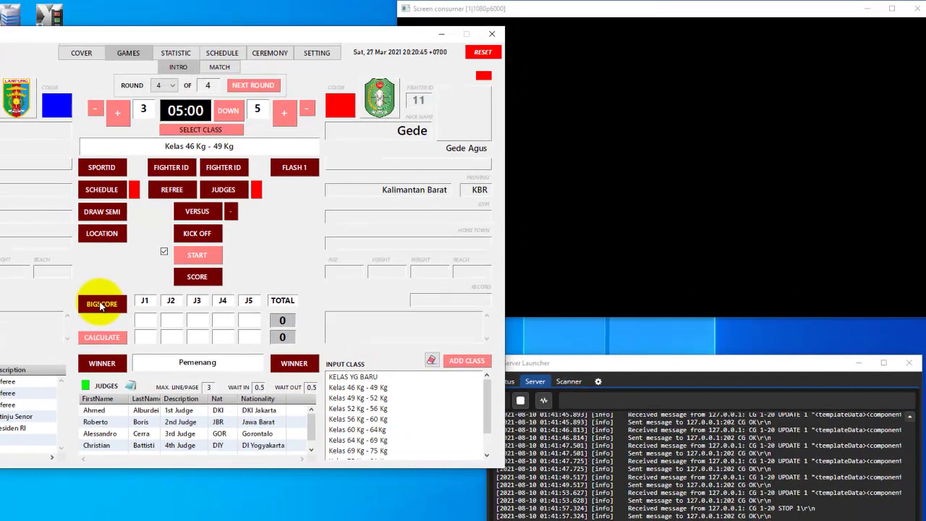
- Play the big score graphic and enter judge scores J1 to J5 as 25, 5, 4, 4, 2 and 2, 2, 5, 5, 3
left_click(101, 304)
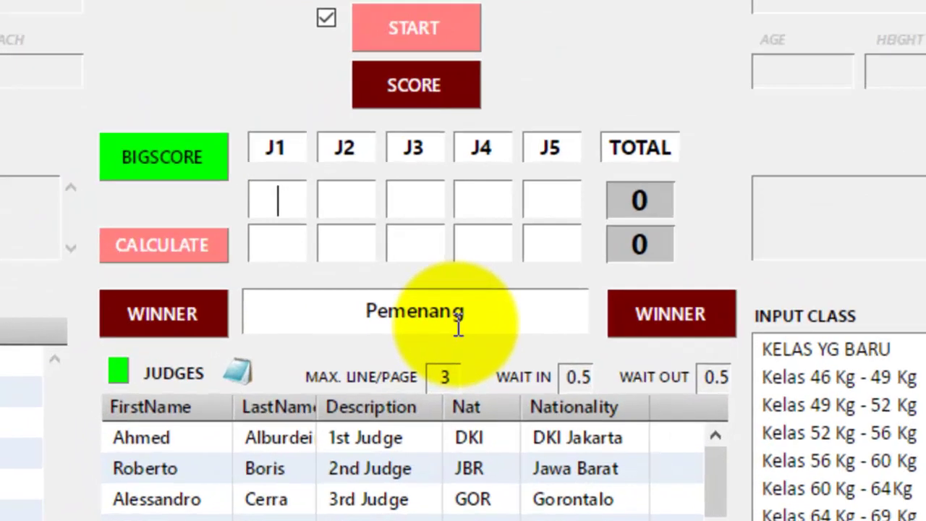
type("25")
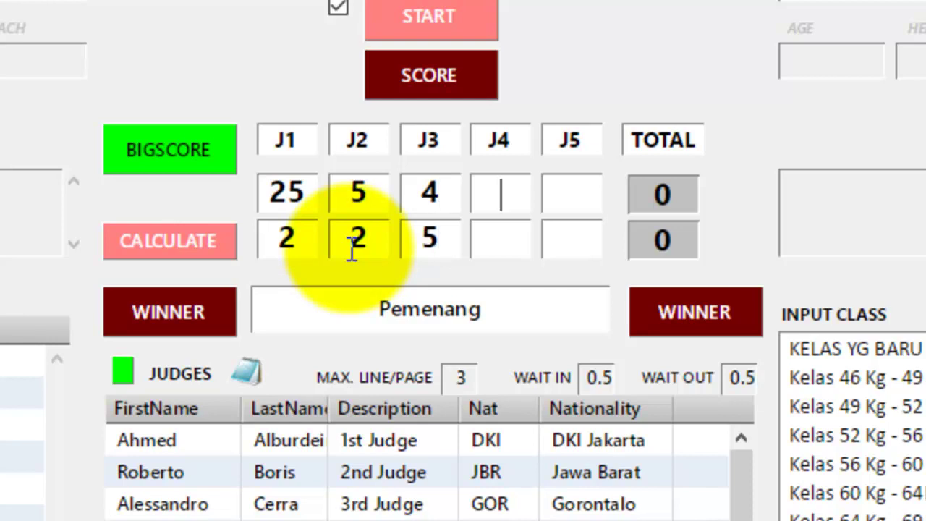
left_click(502, 197)
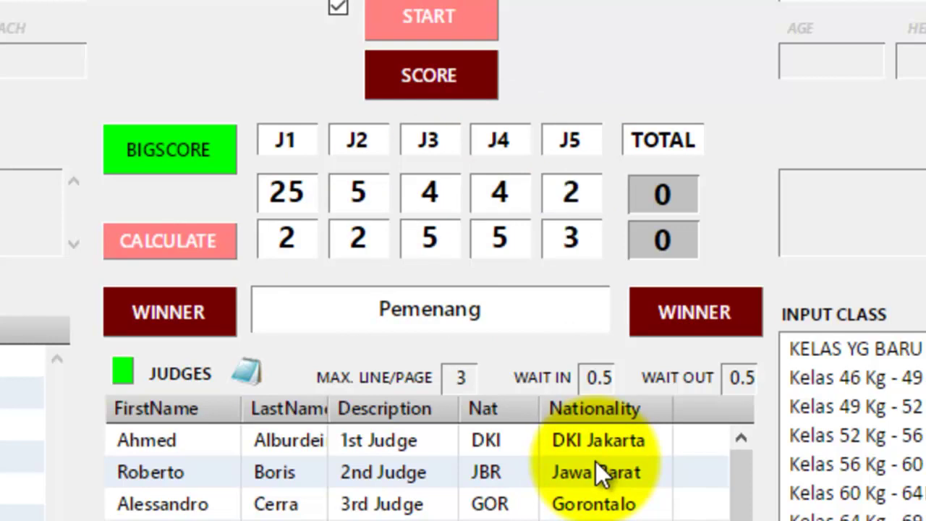
- Calculate the judges' total scores, and play the big score graphic and take it off air
left_click(161, 241)
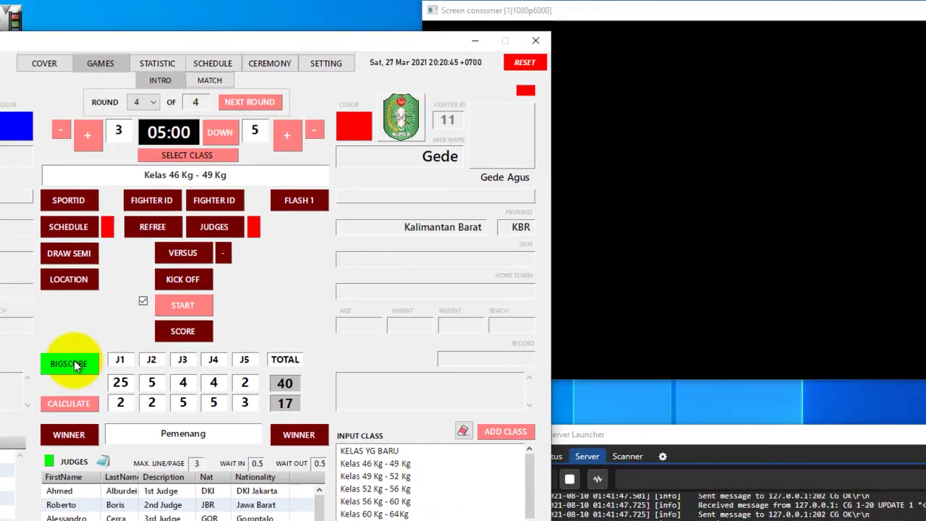
left_click(169, 149)
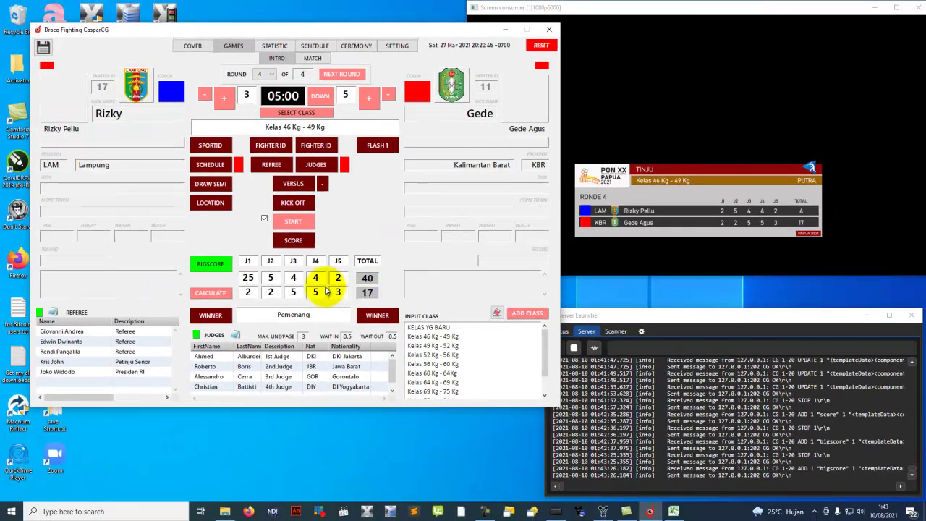
left_click(210, 264)
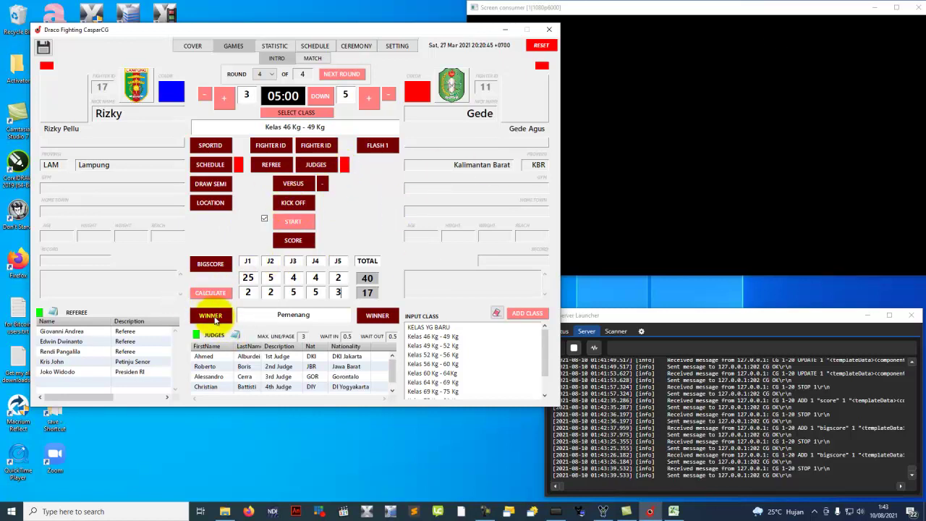
- Play the winner graphic for the LAM fighter and for the KBR fighter, taking each off air
left_click(211, 316)
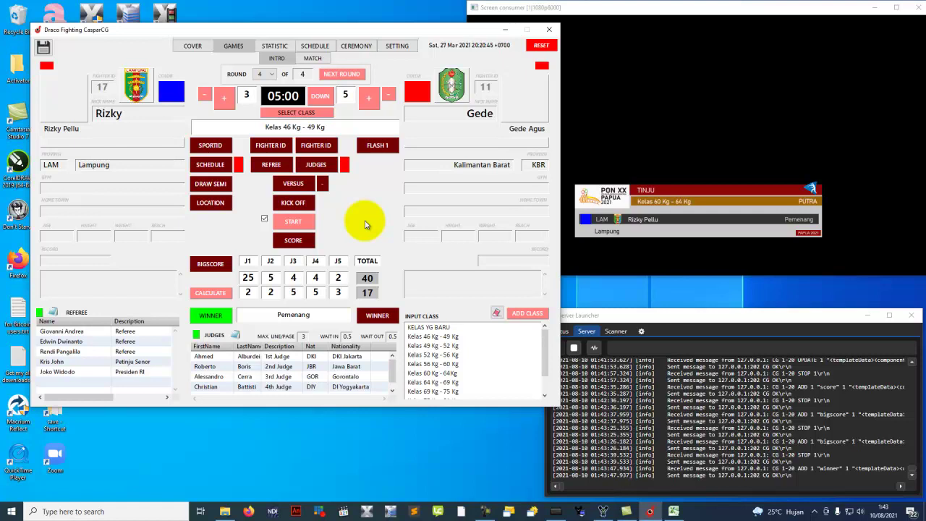
left_click(216, 316)
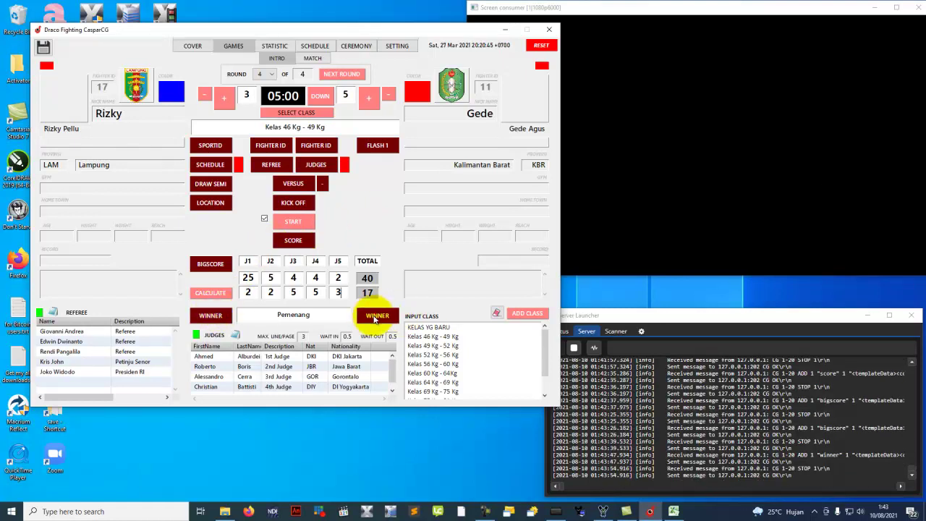
left_click(374, 318)
left_click(375, 319)
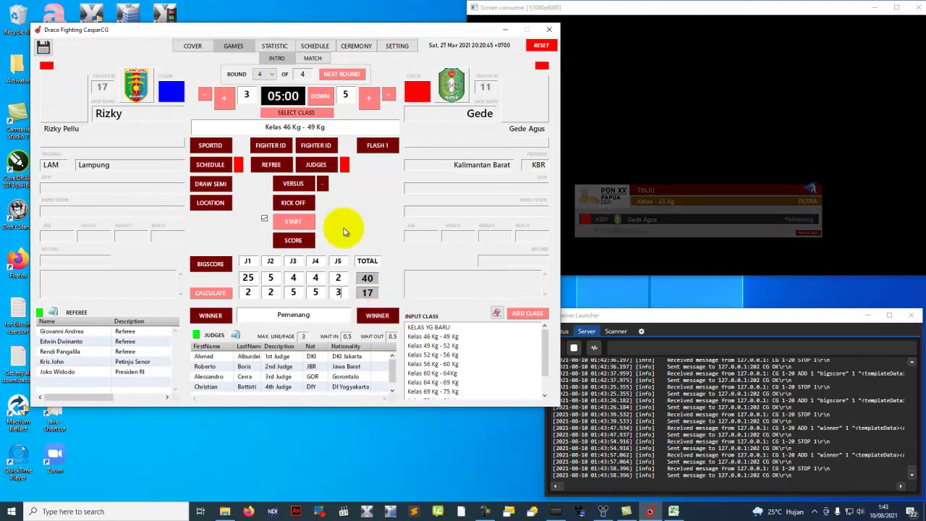
- Play the score graphic with the Screen consumer window moved clear of the controller, and run the Flash 1 transition on and off
left_click(293, 241)
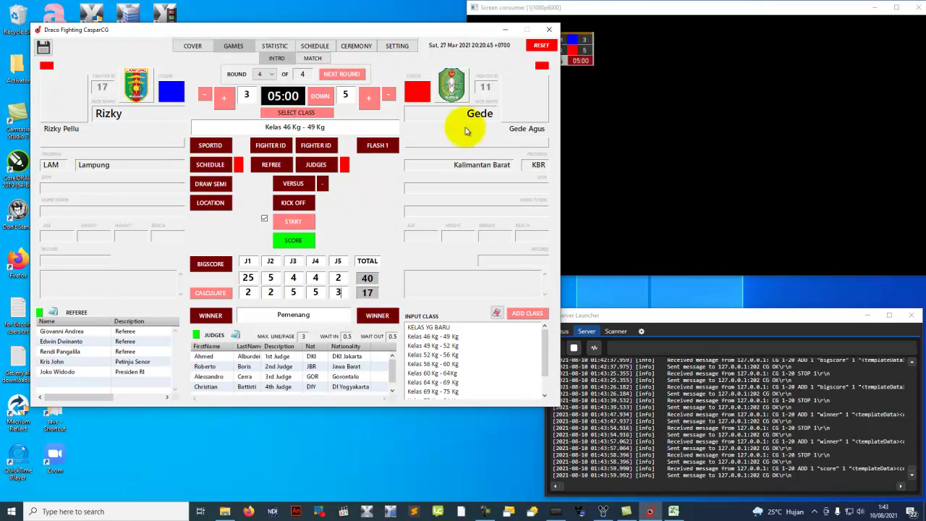
left_click_drag(581, 9, 681, 30)
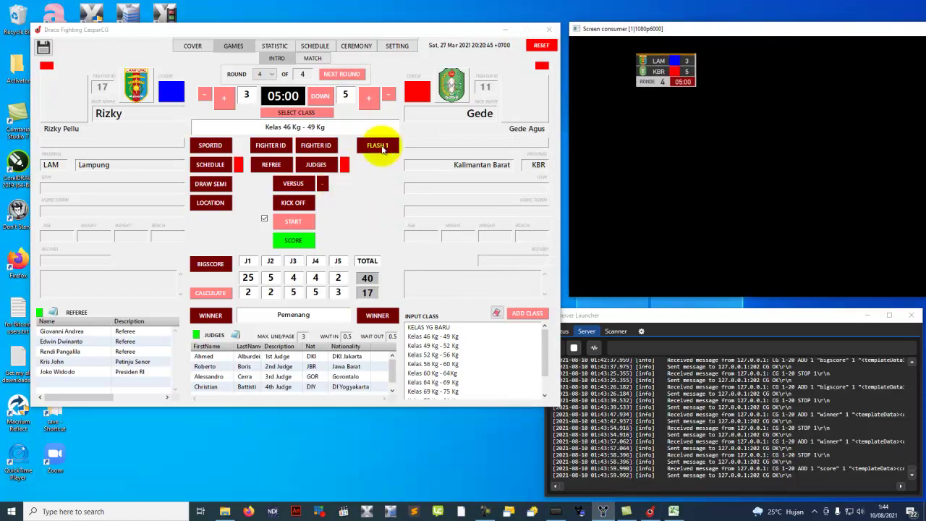
left_click(377, 147)
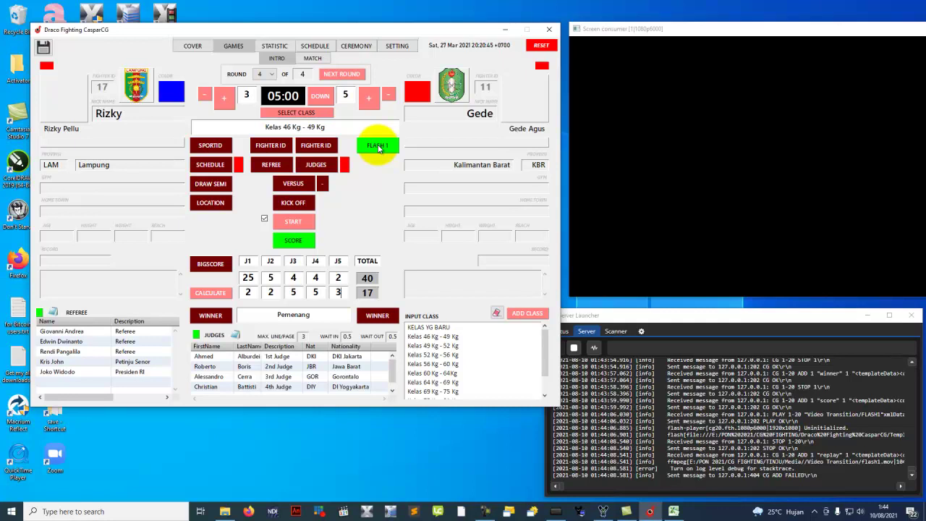
left_click(378, 146)
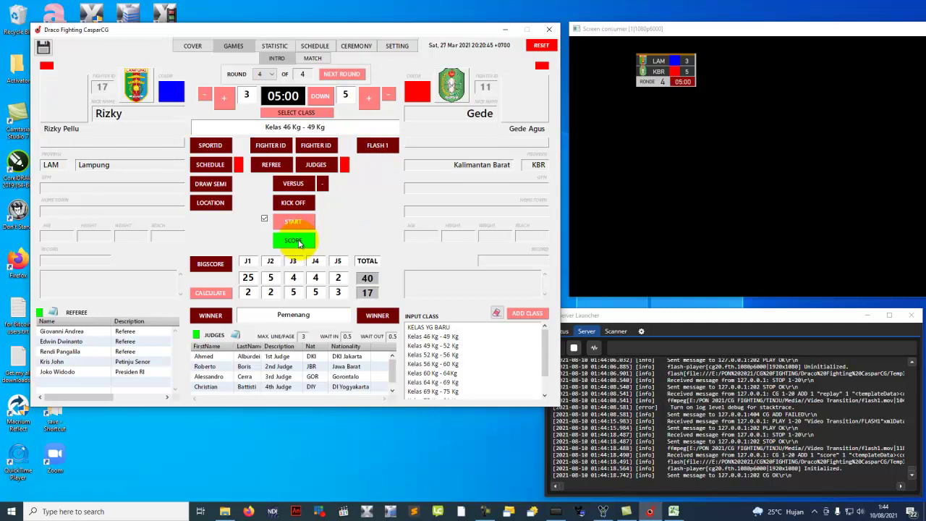
- Take the score graphic off air and look through the schedule and ceremony pages
left_click_drag(407, 29, 427, 32)
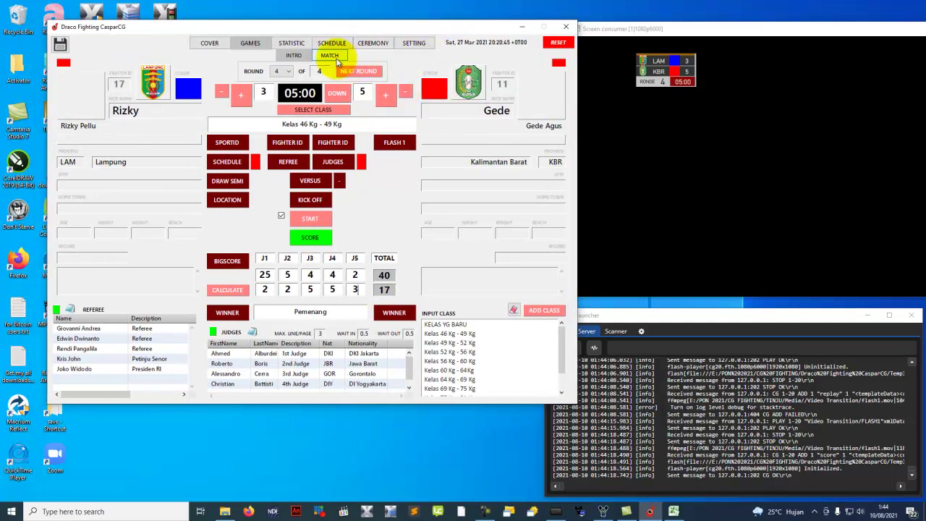
left_click(291, 43)
left_click(331, 43)
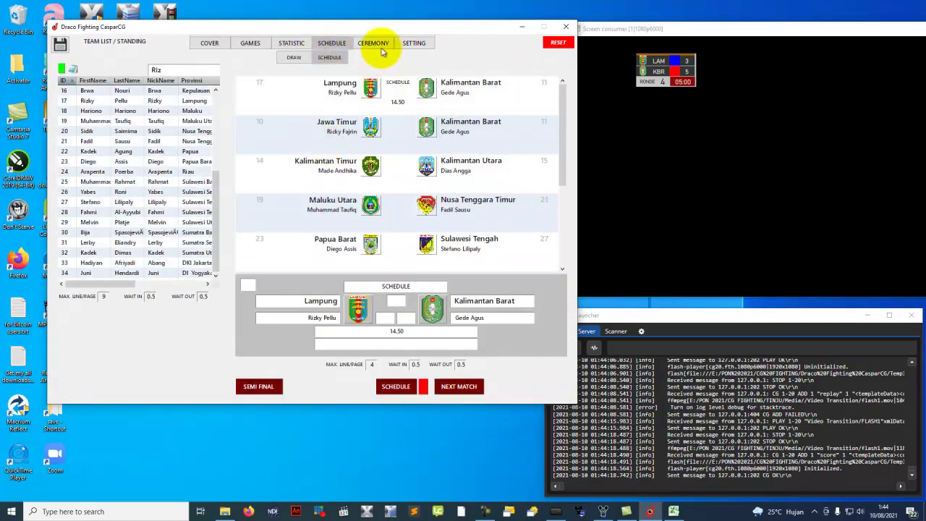
left_click(373, 42)
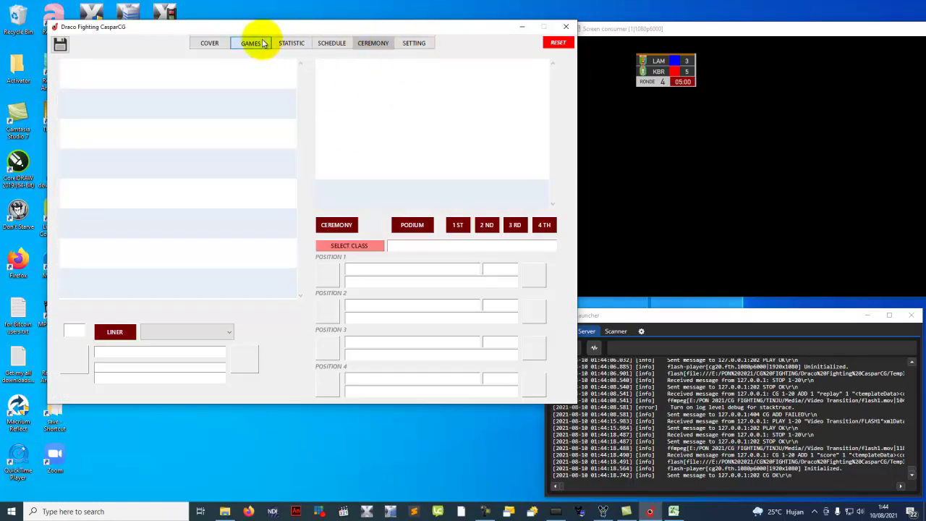
left_click(251, 42)
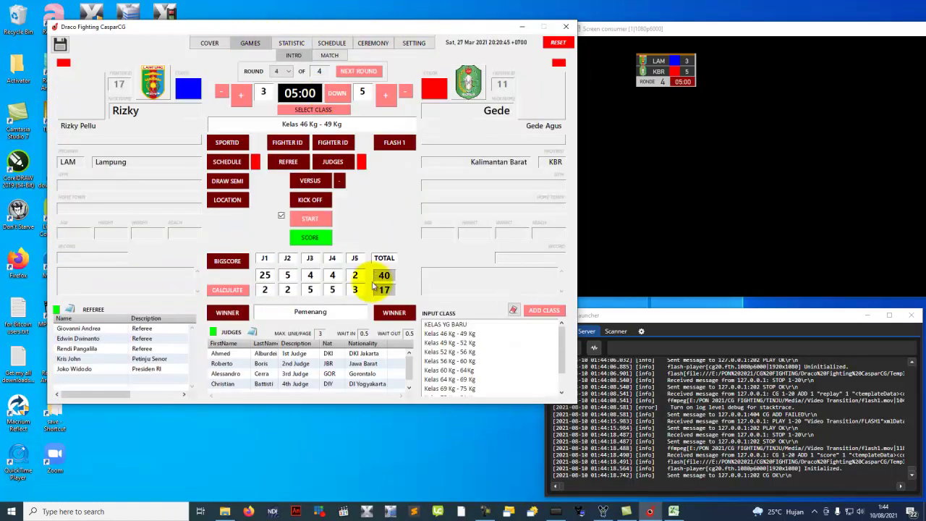
left_click(414, 43)
left_click(375, 44)
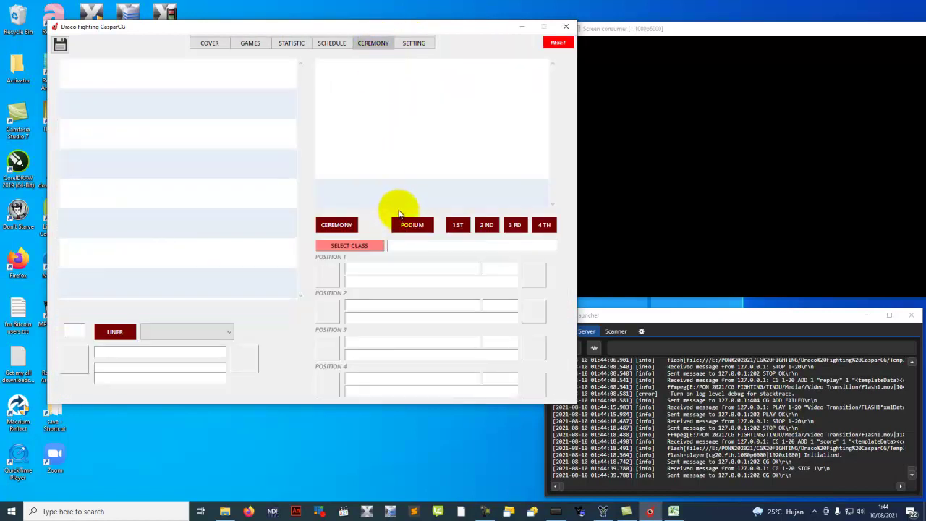
left_click(249, 42)
mouse_move(302, 44)
- Copy the Lampung fighter with ID 17 from the schedule page's team list
left_click(332, 42)
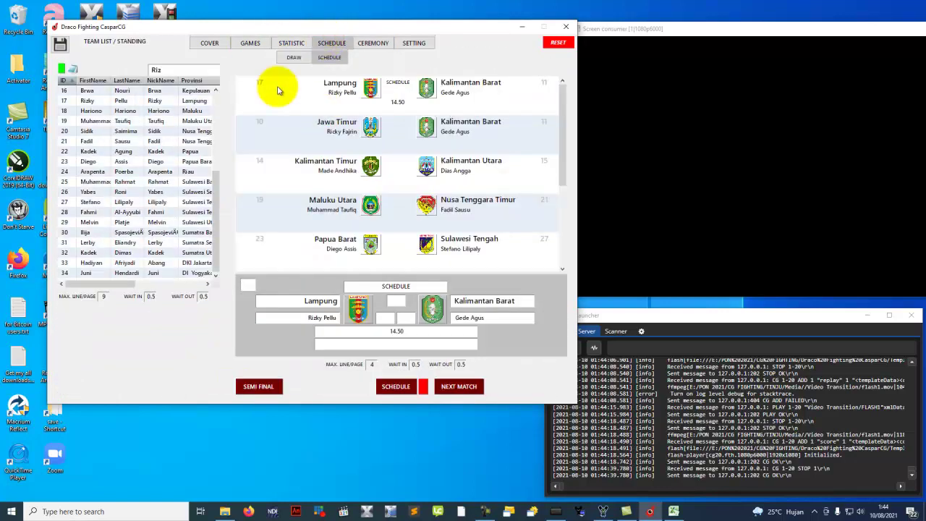
left_click(146, 102)
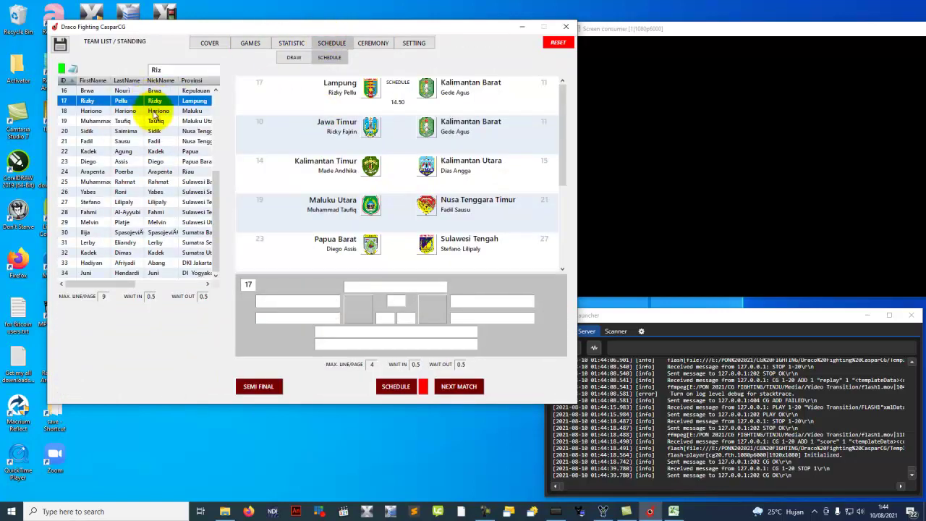
right_click(166, 104)
left_click(185, 110)
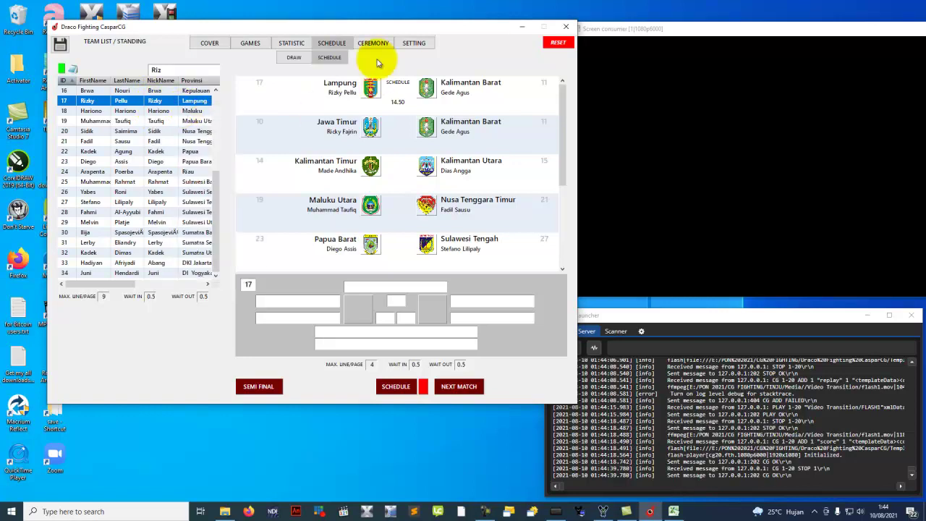
- Add a new line to the ceremony list and paste the copied fighter to Position 1
left_click(376, 43)
right_click(398, 63)
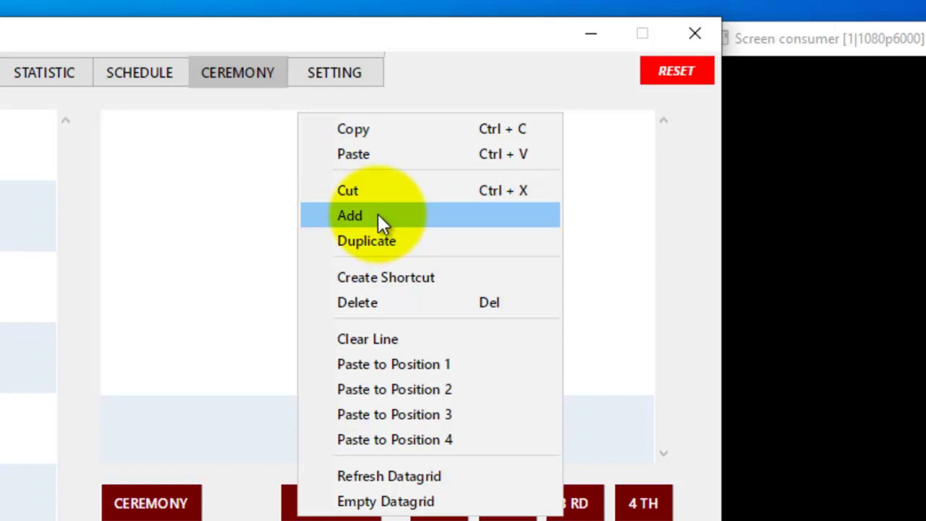
left_click(378, 213)
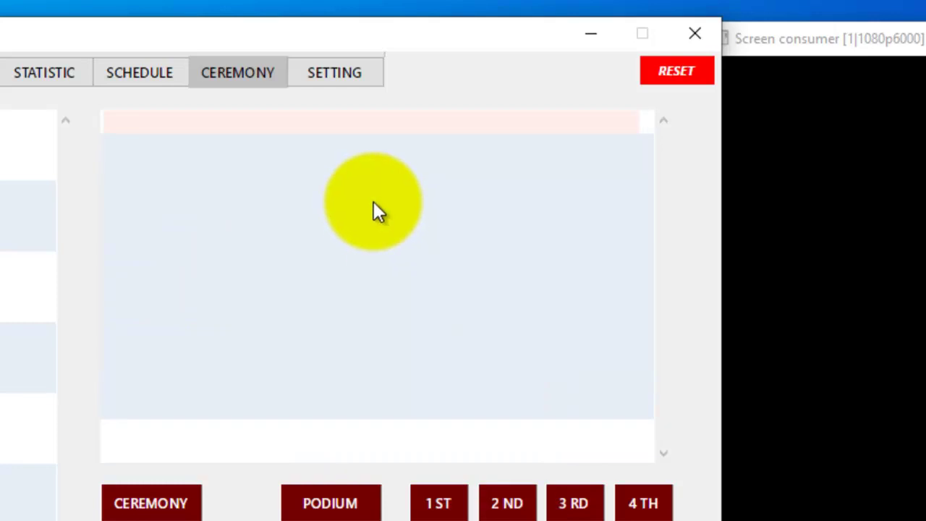
right_click(359, 158)
left_click(288, 138)
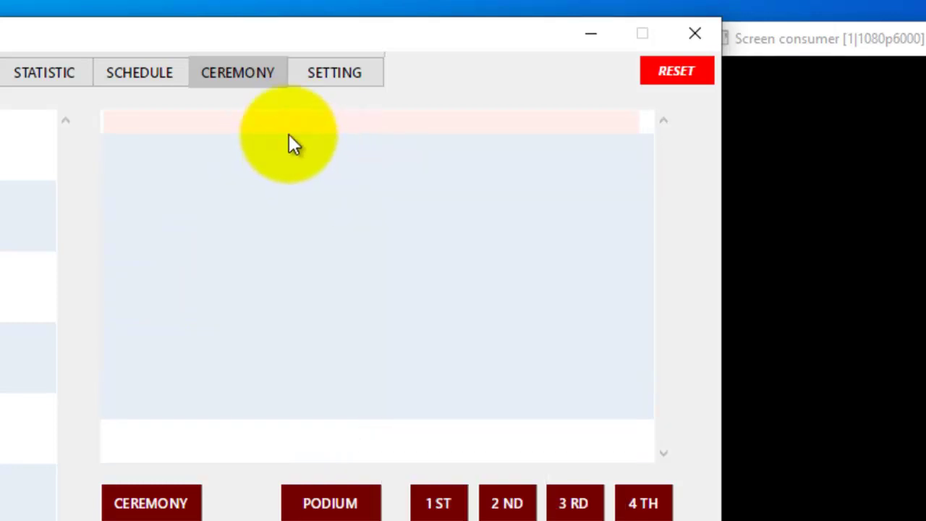
right_click(285, 140)
left_click(434, 501)
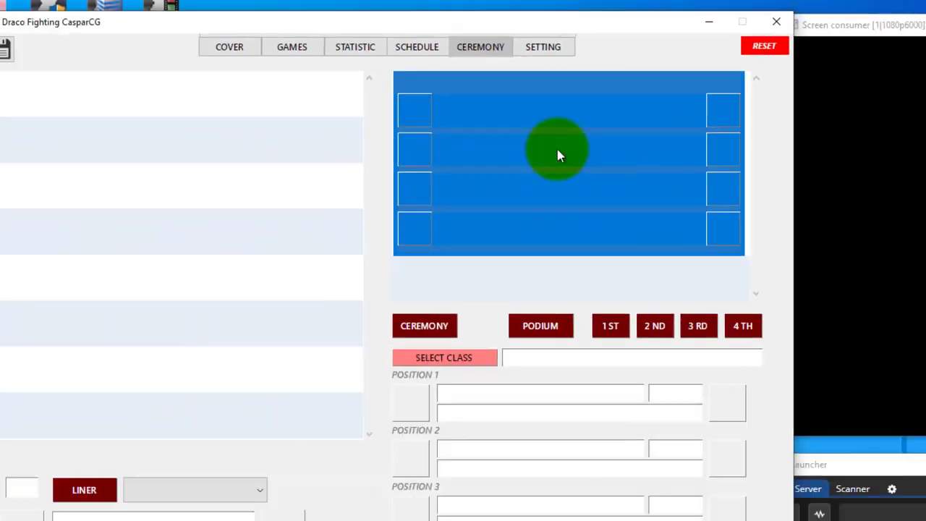
right_click(495, 99)
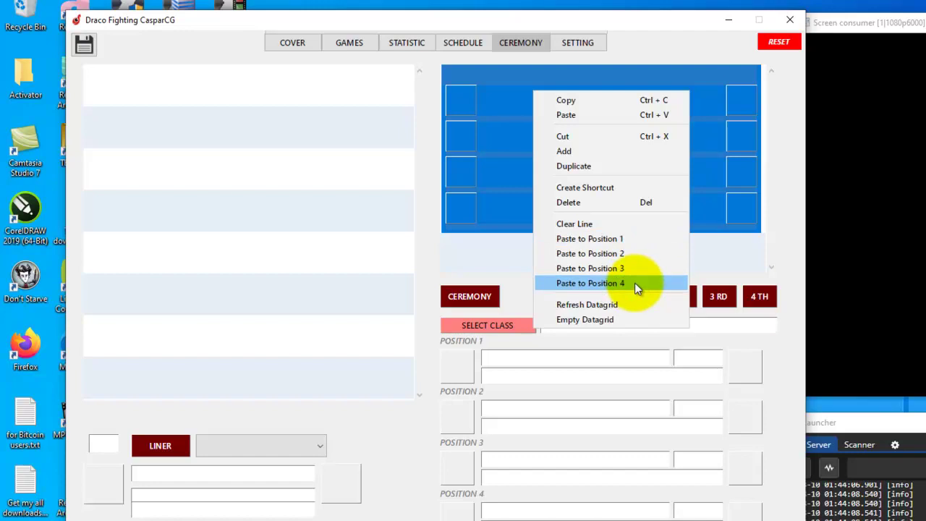
left_click(632, 237)
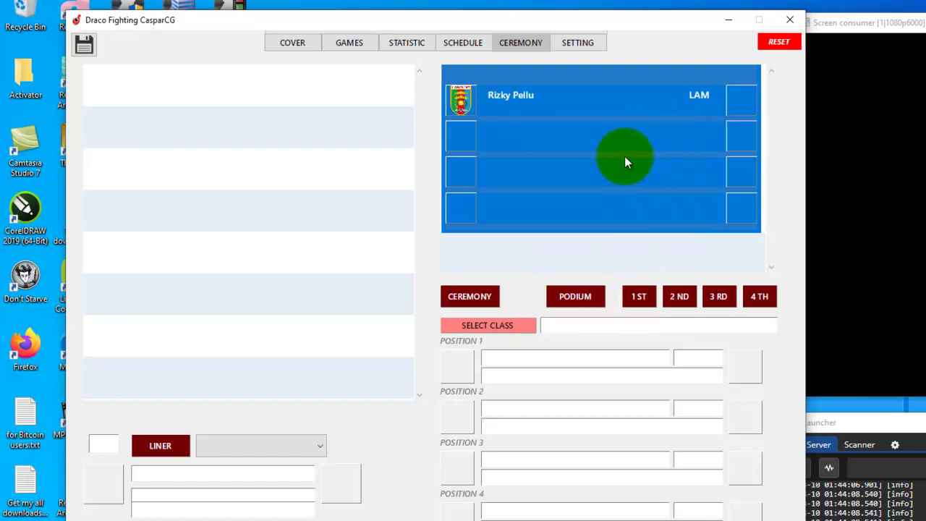
- Copy the NTB fighter with ID 20 from the team list and paste it to Position 2 of the ceremony line
left_click(456, 41)
left_click(211, 171)
right_click(211, 170)
left_click(230, 179)
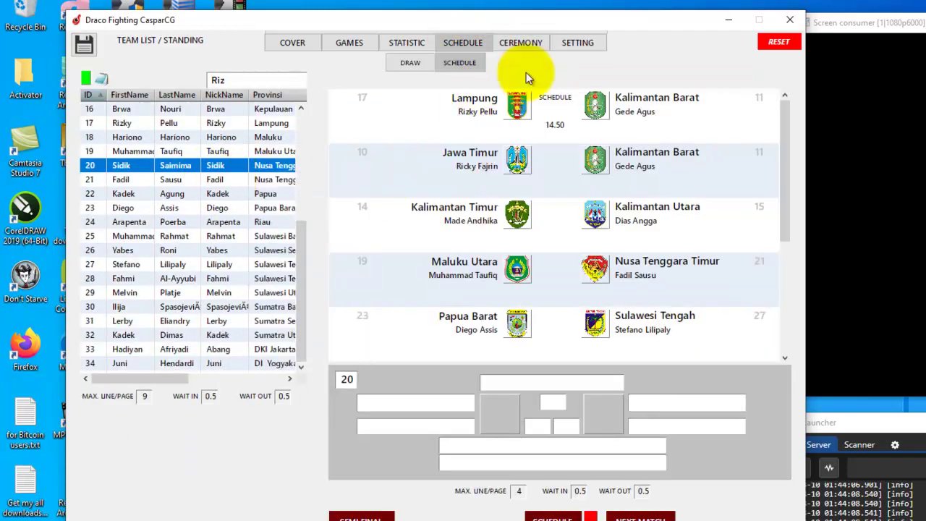
left_click(521, 46)
right_click(566, 137)
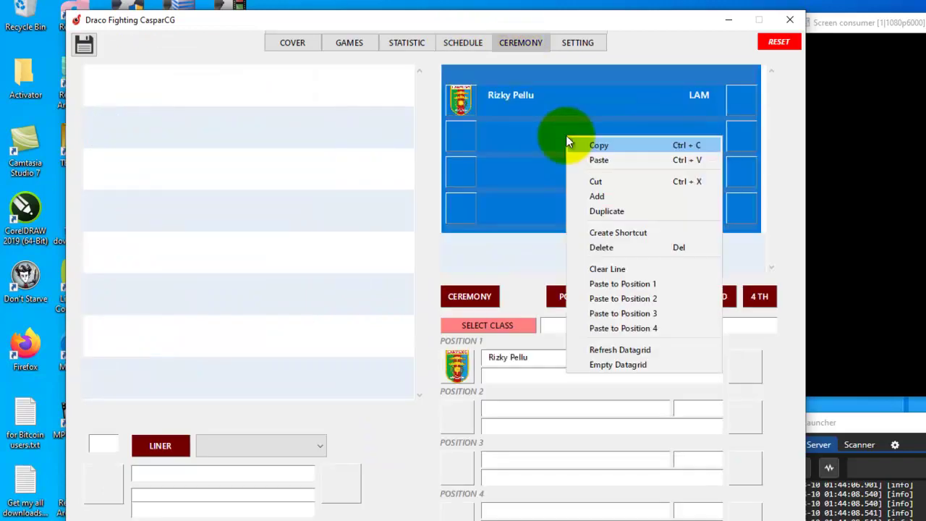
left_click(647, 298)
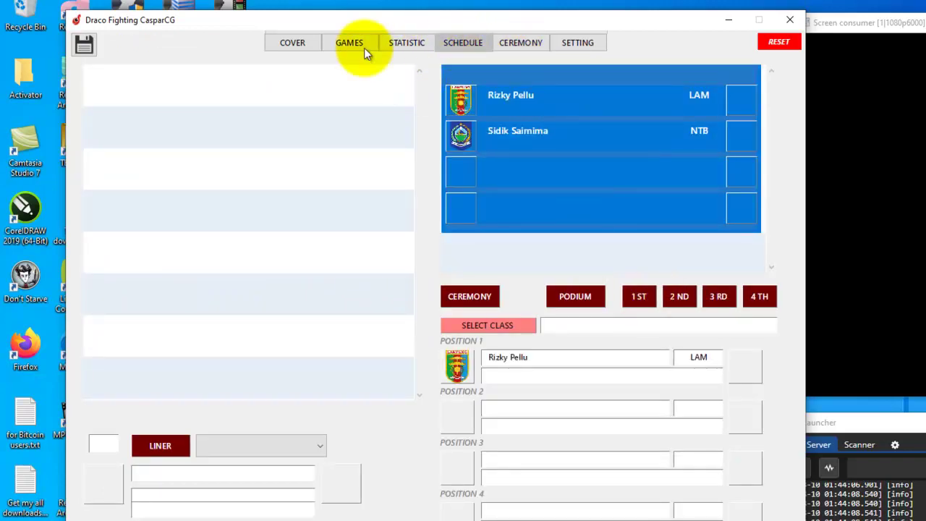
- Copy the SSL fighter with ID 26 from the team list and paste it to Position 3 of the ceremony line
left_click(460, 43)
left_click(188, 250)
right_click(191, 249)
left_click(221, 253)
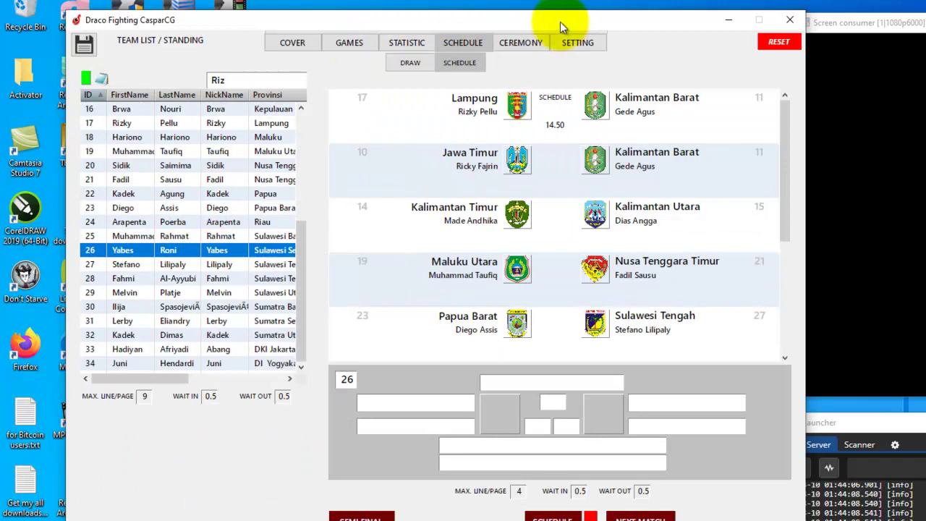
left_click(525, 43)
right_click(597, 154)
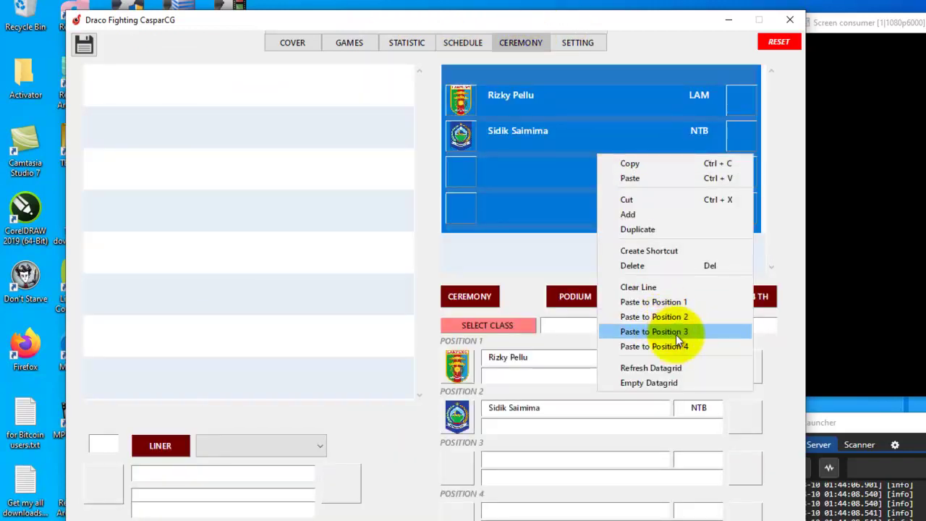
left_click(675, 329)
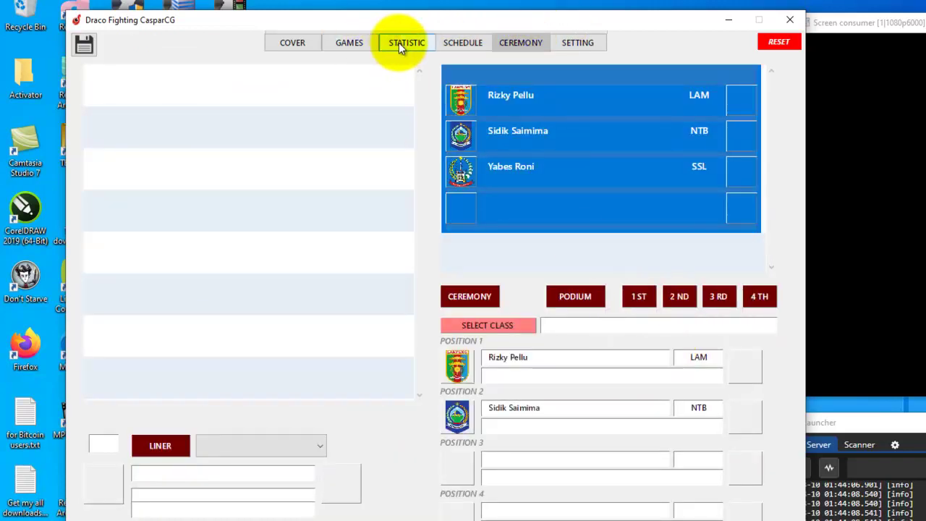
- Copy the SMS fighter with ID 31 from the team list and paste it to Position 4 of the ceremony line
left_click(463, 44)
right_click(207, 323)
left_click(238, 333)
left_click(521, 43)
left_click(599, 171)
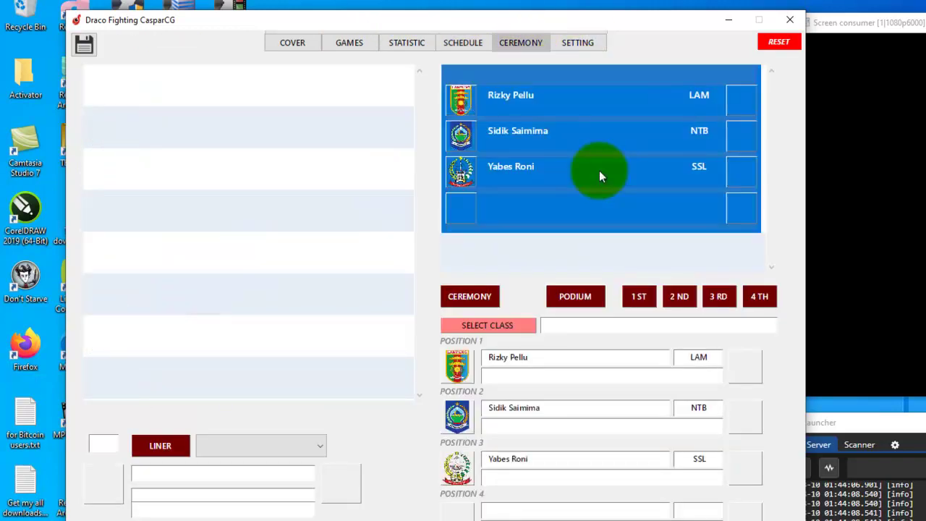
right_click(599, 172)
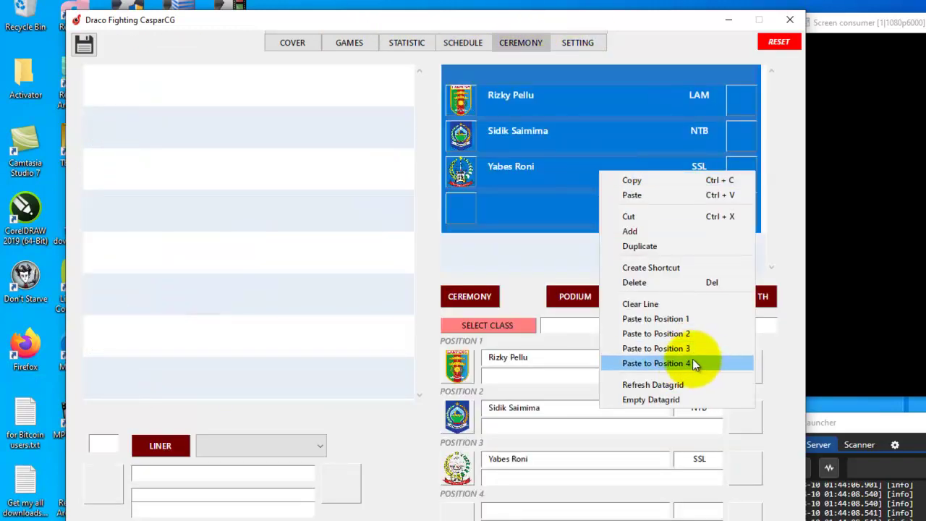
left_click(684, 364)
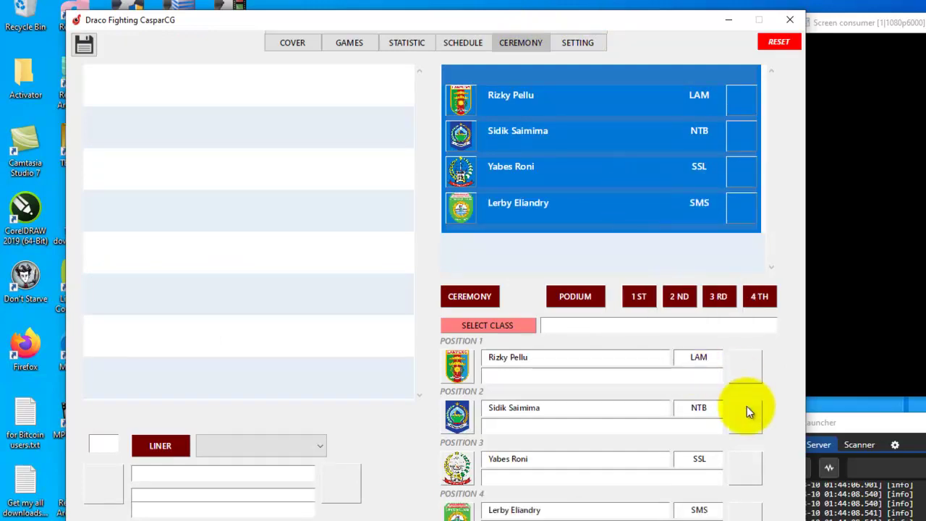
- Set Position 1's medal image to medal_gold.png from the Image Icon folder
left_click(747, 369)
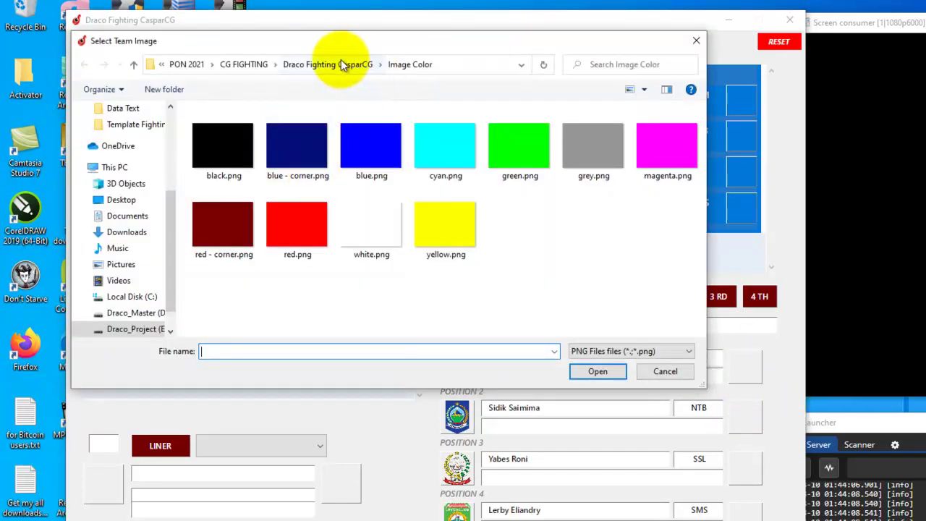
left_click(340, 66)
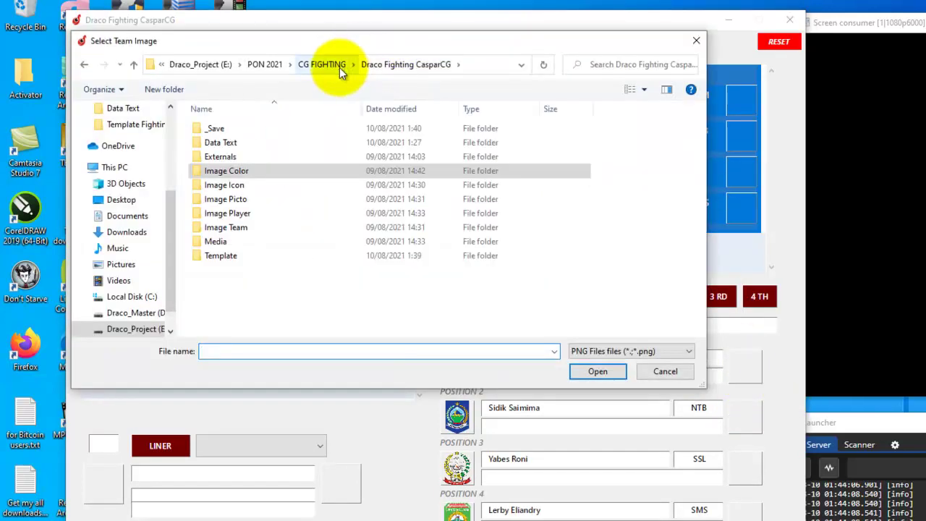
double_click(243, 186)
left_click(515, 144)
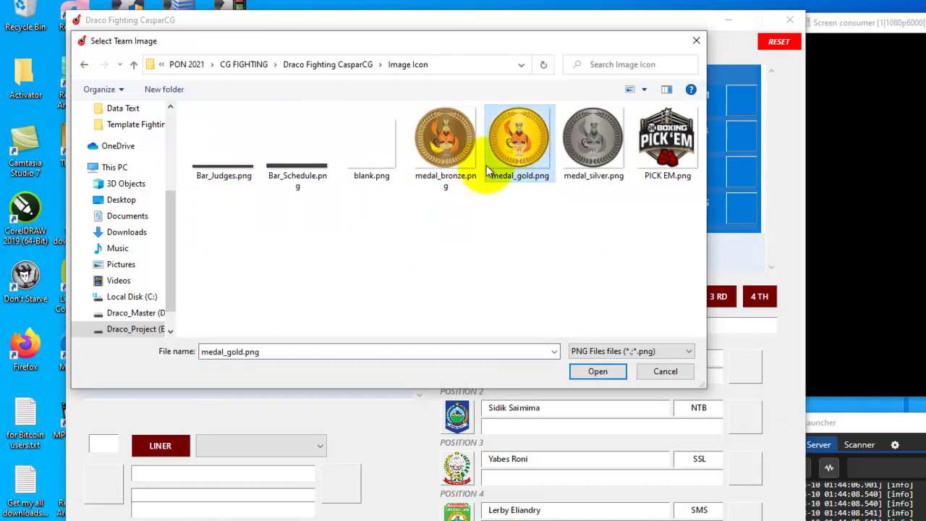
double_click(515, 145)
- Set Position 2's medal image to medal_silver.png
left_click(747, 403)
left_click(456, 138)
double_click(456, 139)
left_click(771, 448)
double_click(593, 144)
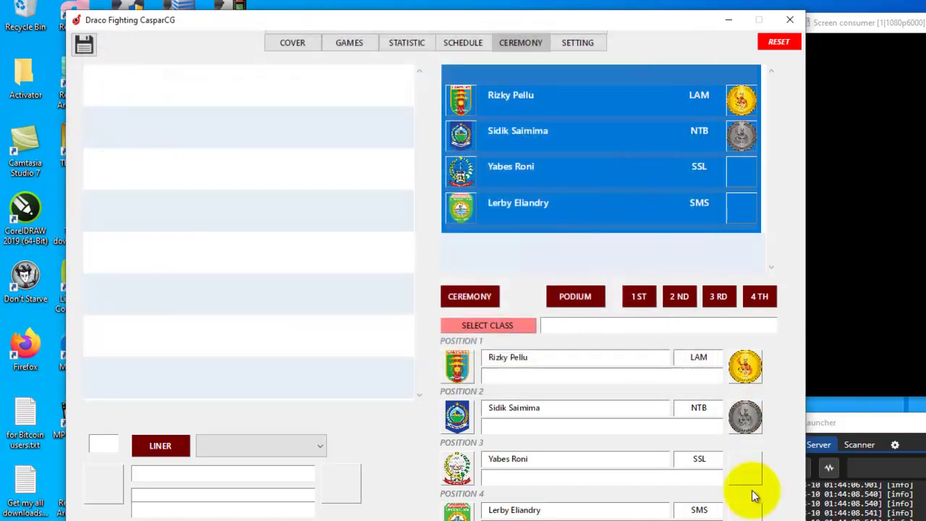
- Set the medal images of Position 3 and Position 4 to medal_bronze.png
left_click(739, 465)
left_click(517, 150)
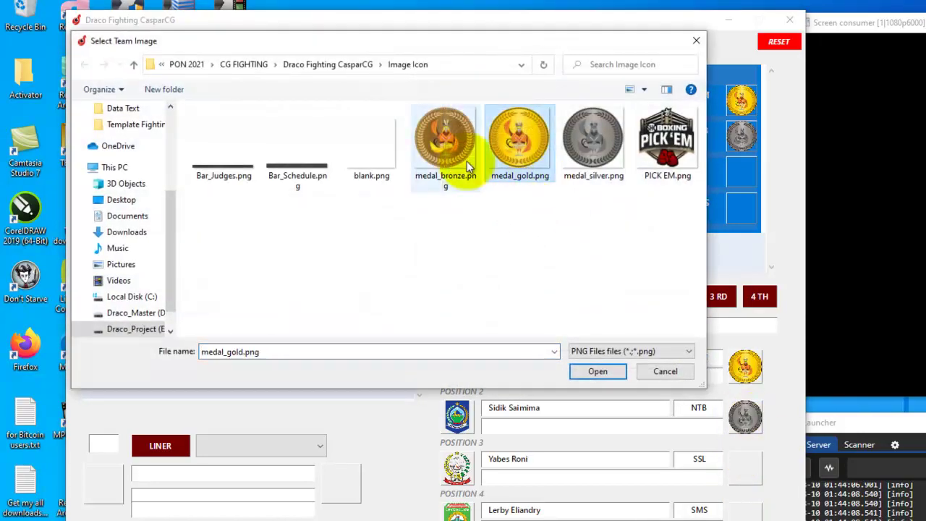
double_click(446, 138)
left_click(746, 509)
left_click(592, 141)
double_click(458, 147)
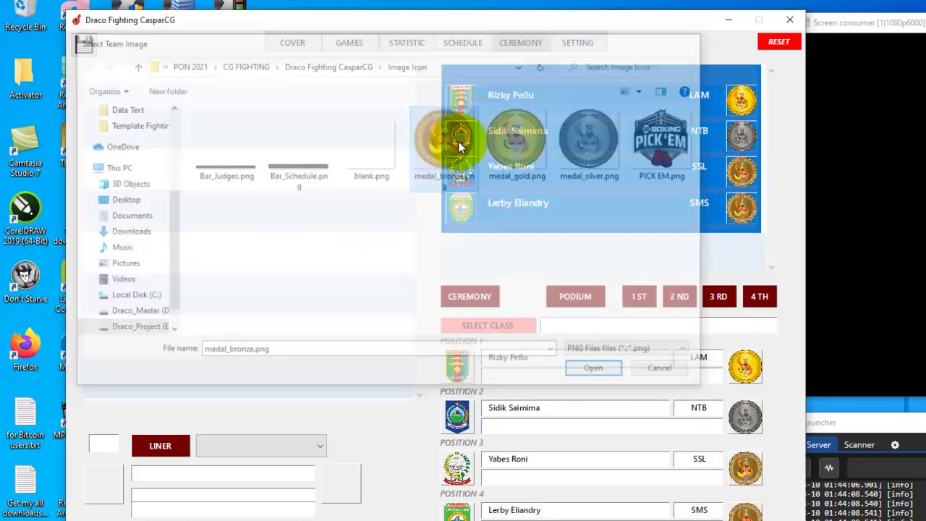
- Label Position 1 as Emas, Position 2 as Perak, and Positions 3 and 4 as Perunggu
left_click(548, 374)
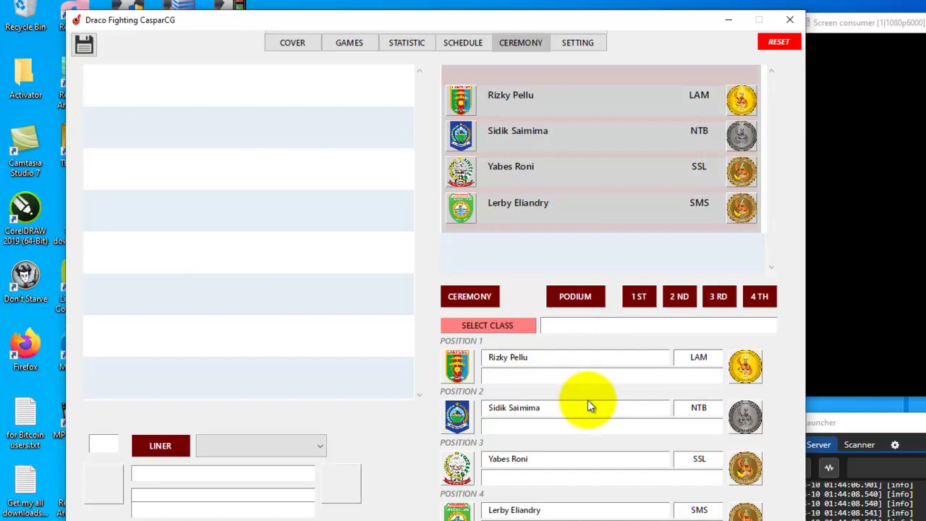
type("Emas")
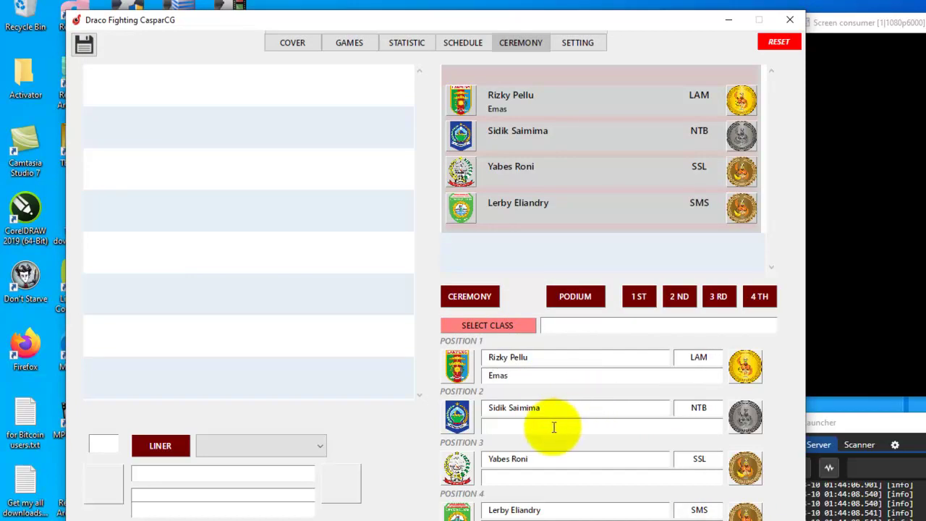
left_click(566, 426)
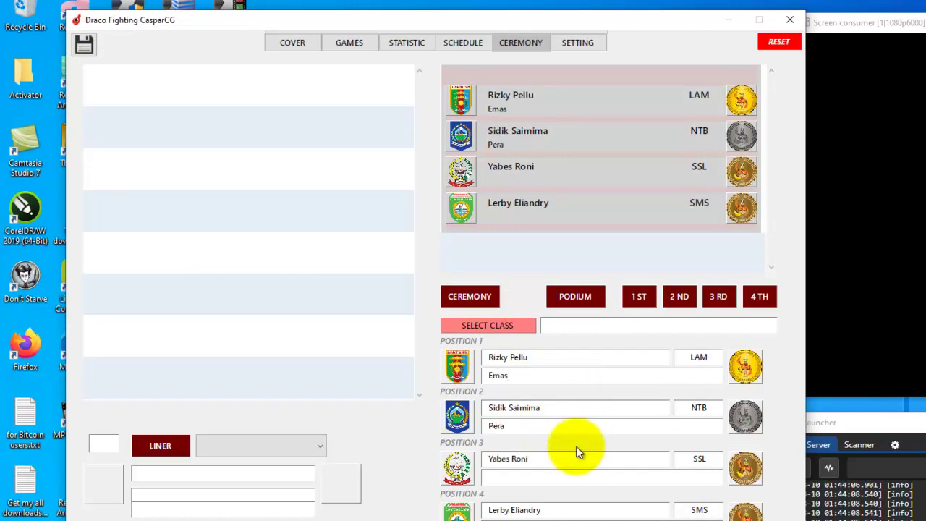
left_click(497, 474)
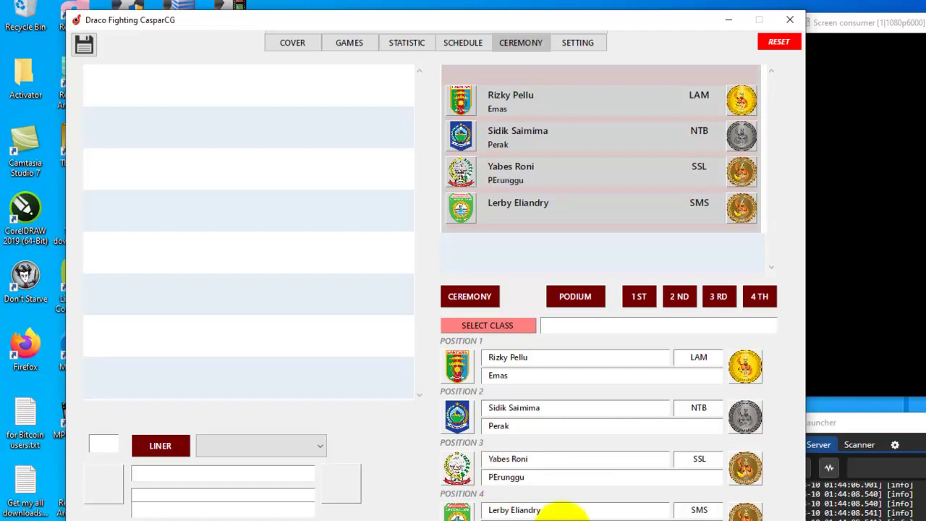
left_click(491, 476)
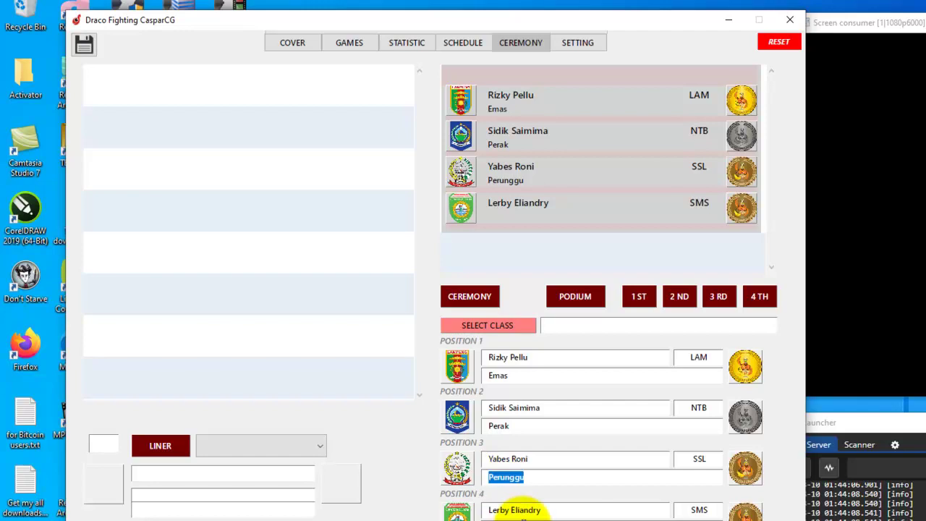
left_click(514, 510)
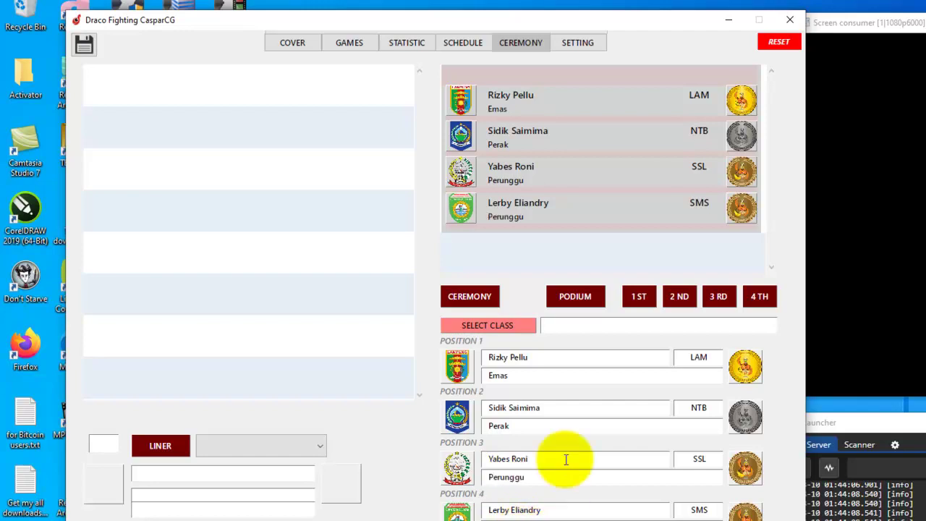
- Assign the class Kelas 46 Kg - 49 Kg to the ceremony line and play the ceremony graphic
left_click(518, 275)
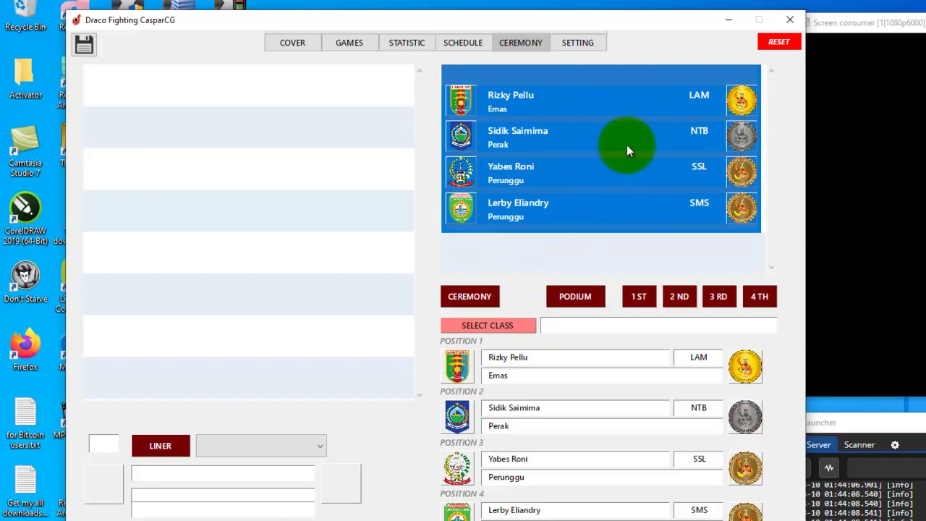
left_click(470, 296)
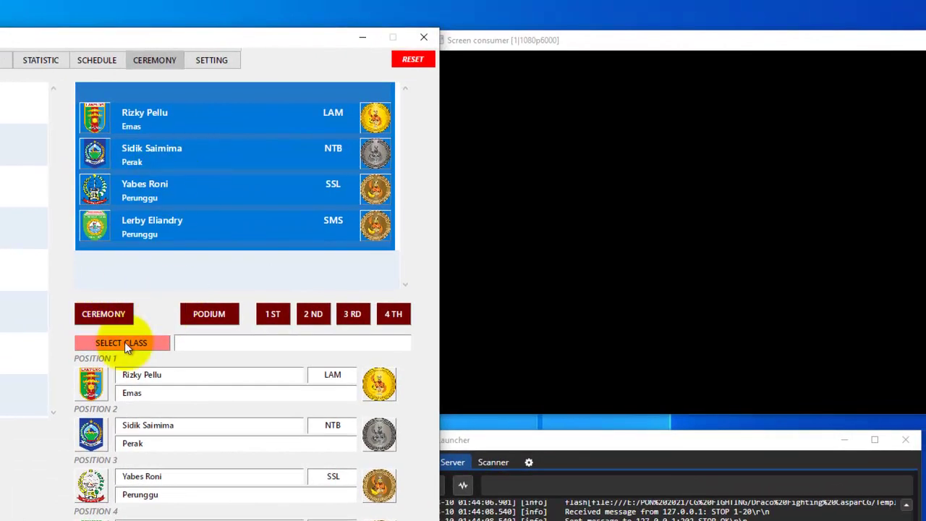
left_click(129, 344)
left_click(151, 376)
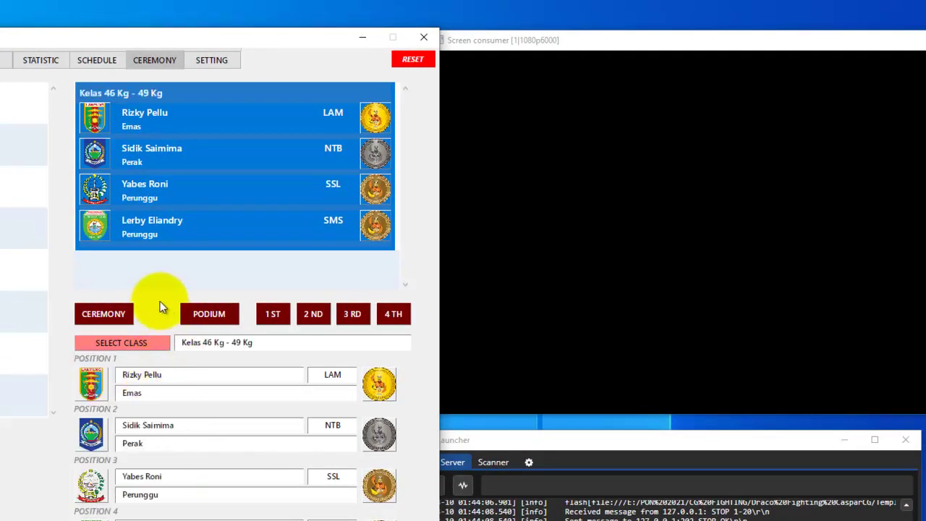
left_click(105, 315)
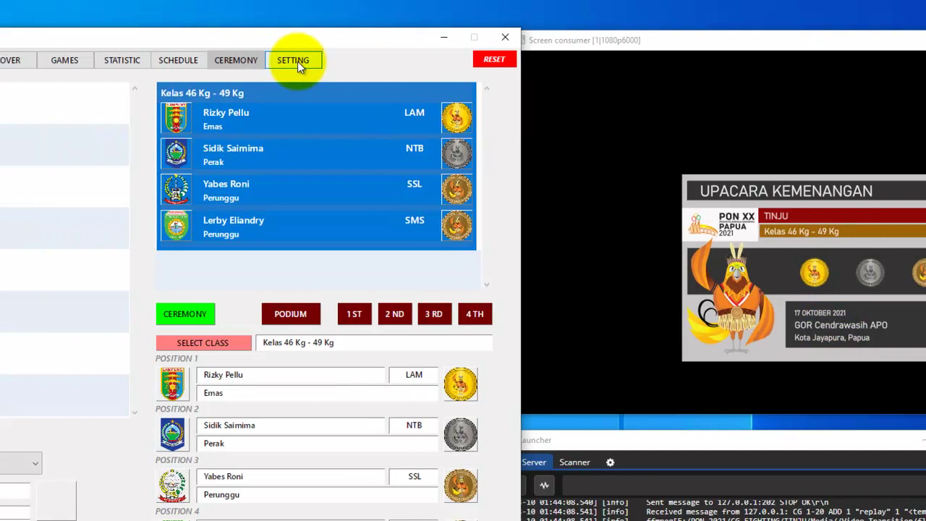
- Examine the event title entries, including Gender, in the Terms and Titles settings and return to the ceremony page
left_click(216, 62)
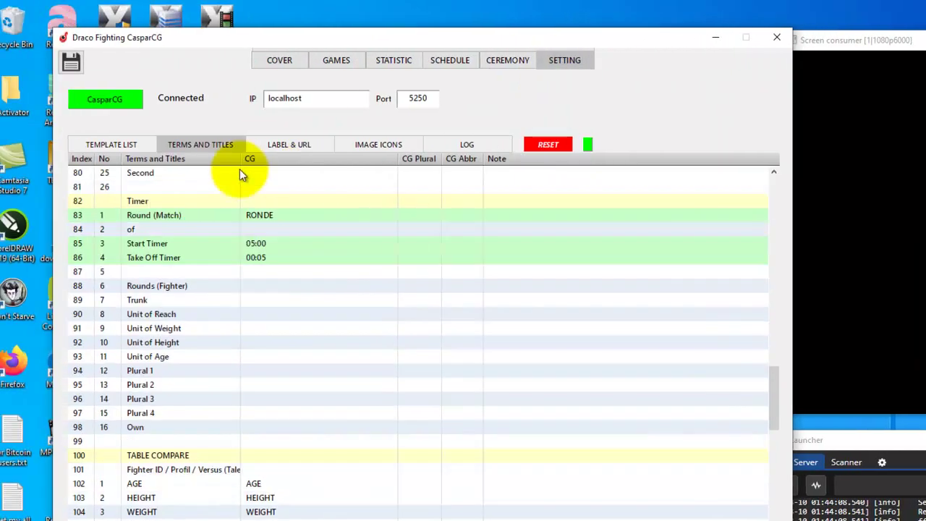
left_click(106, 145)
left_click(165, 145)
scroll(240, 276, "up", 1)
scroll(269, 276, "up", 2)
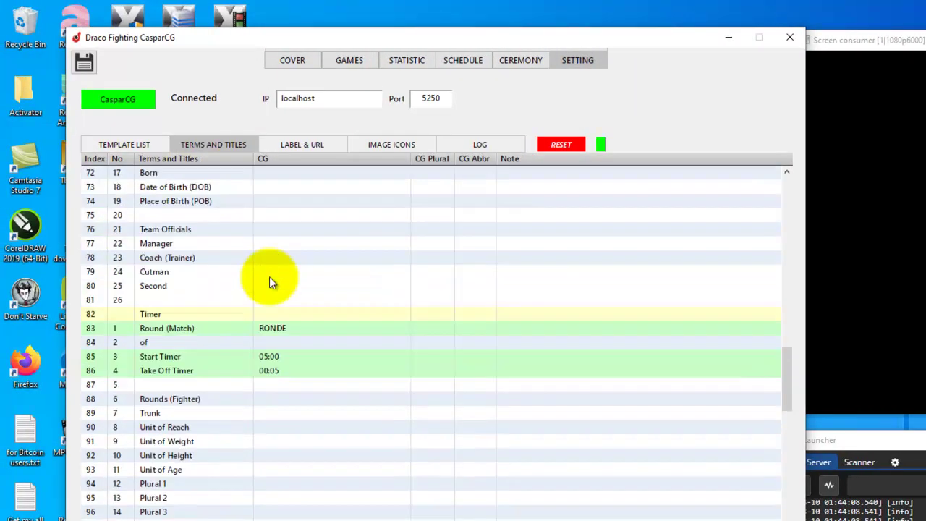
left_click_drag(788, 357, 788, 184)
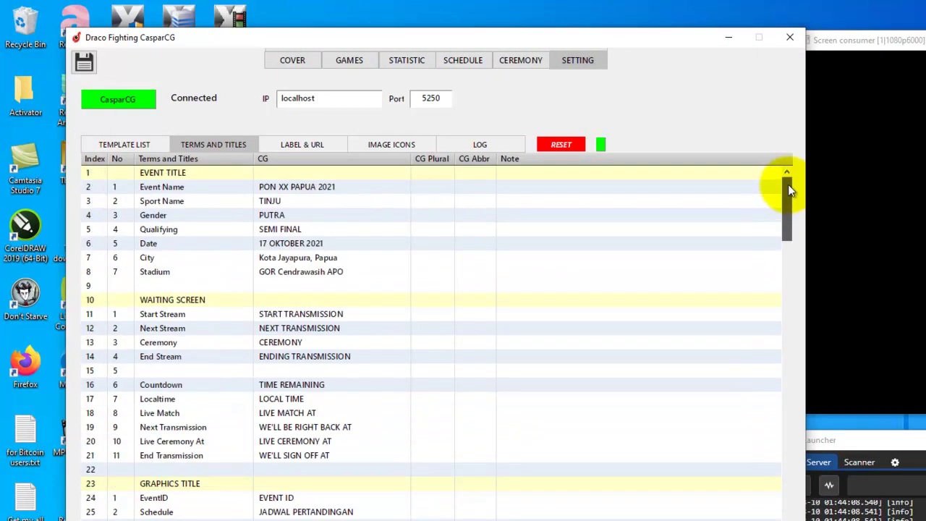
left_click(308, 214)
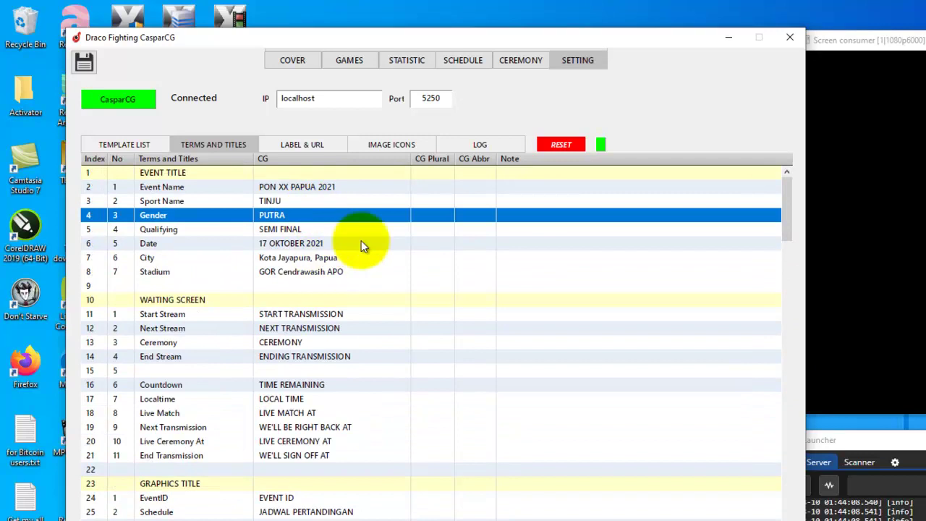
left_click(520, 60)
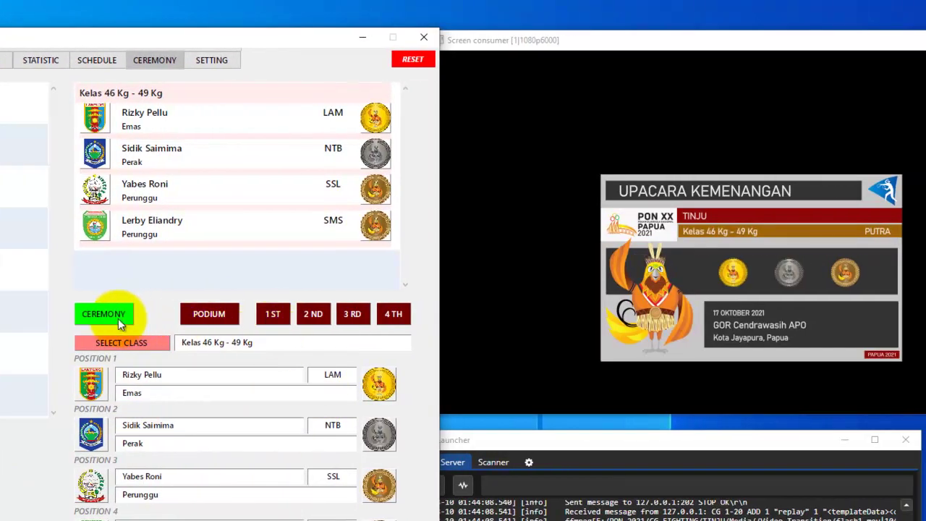
- Take the ceremony graphic off the output
left_click_drag(593, 39, 490, 25)
left_click_drag(259, 38, 218, 29)
left_click(63, 306)
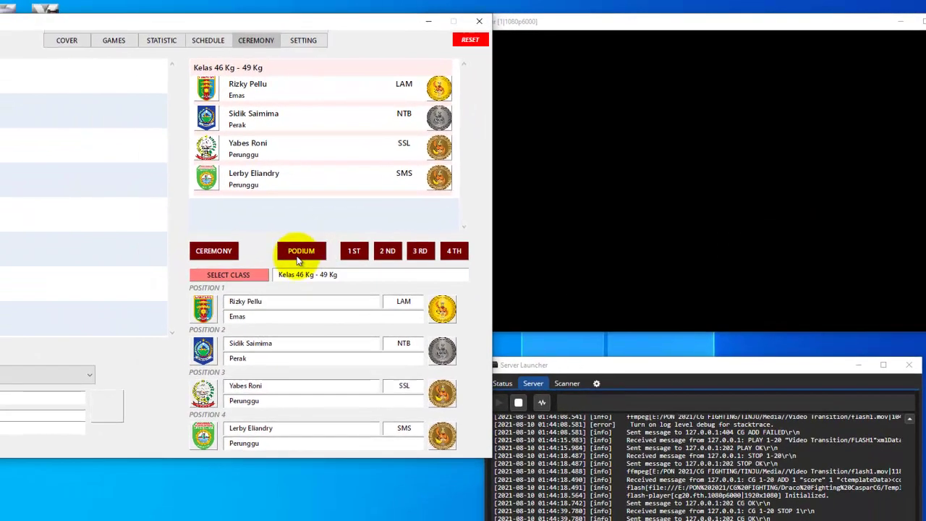
- Select the ceremony line for Kelas 46 Kg - 49 Kg and play its podium graphic
left_click(175, 301)
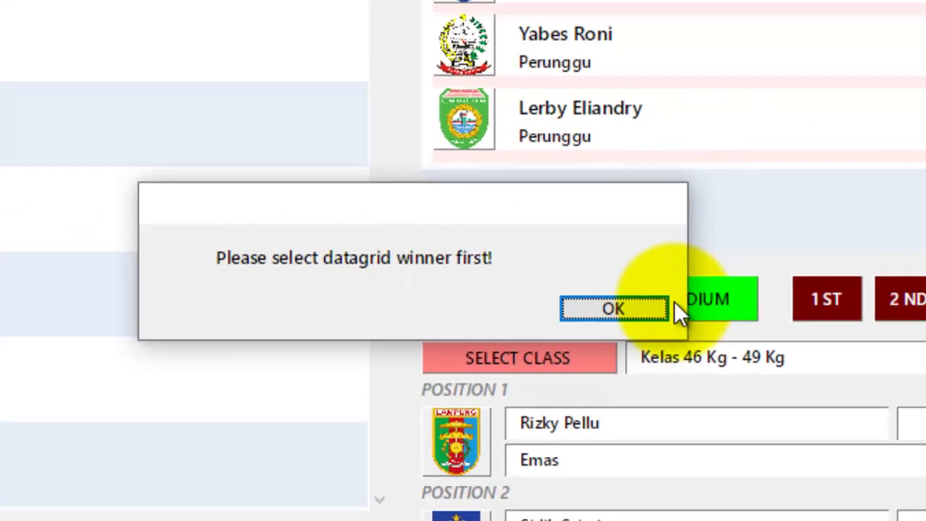
left_click(719, 310)
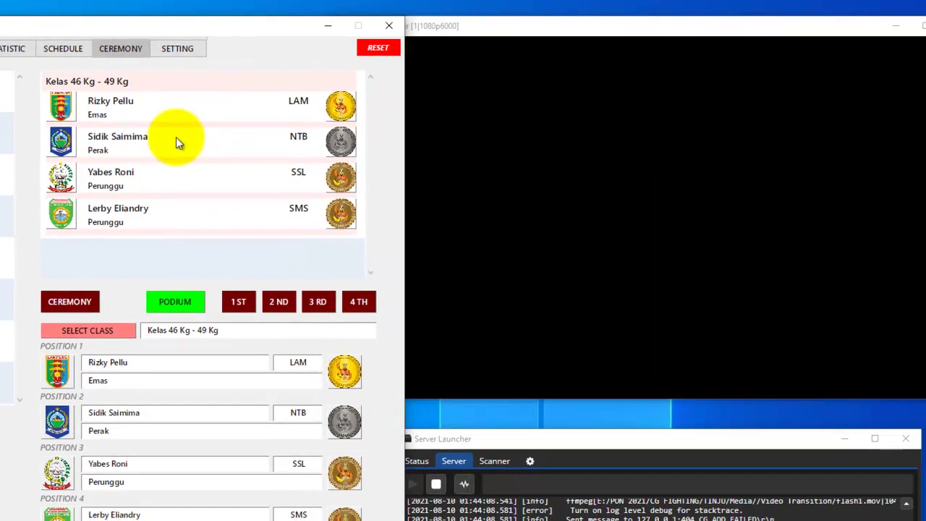
left_click(176, 137)
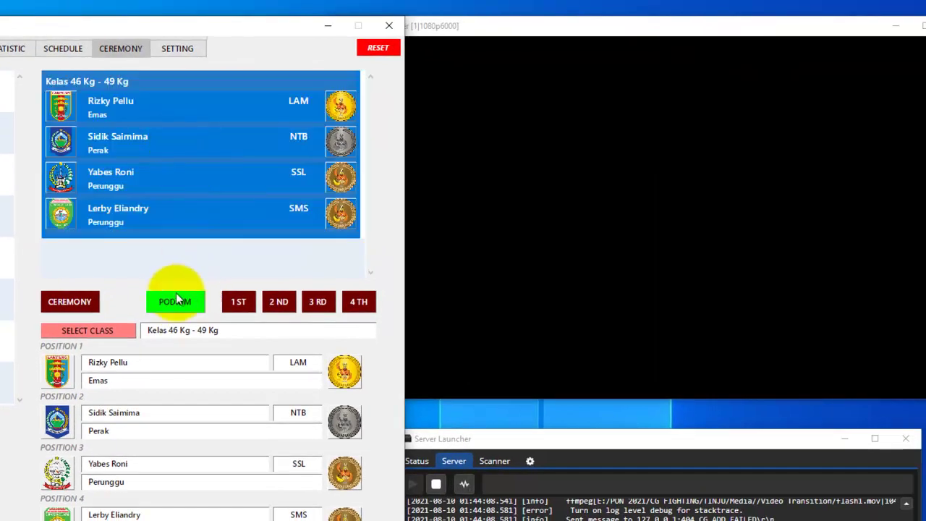
left_click(177, 301)
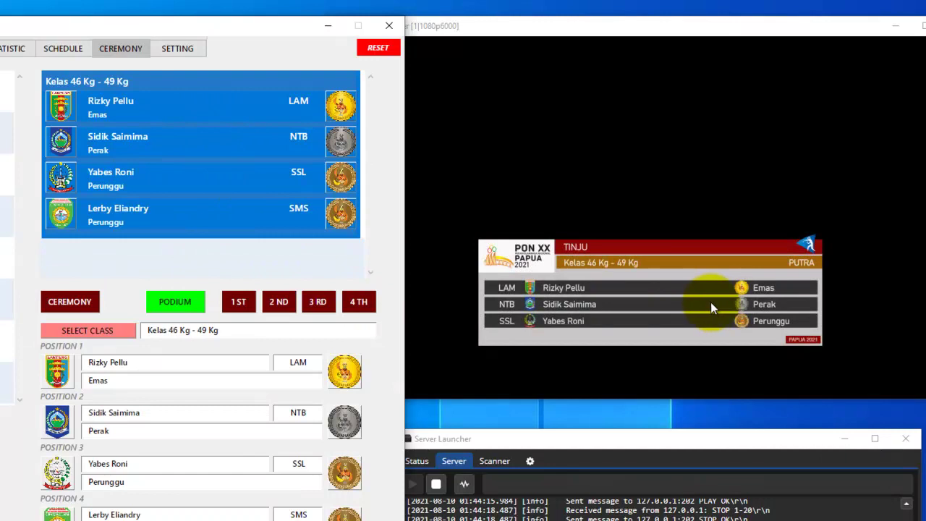
left_click(240, 135)
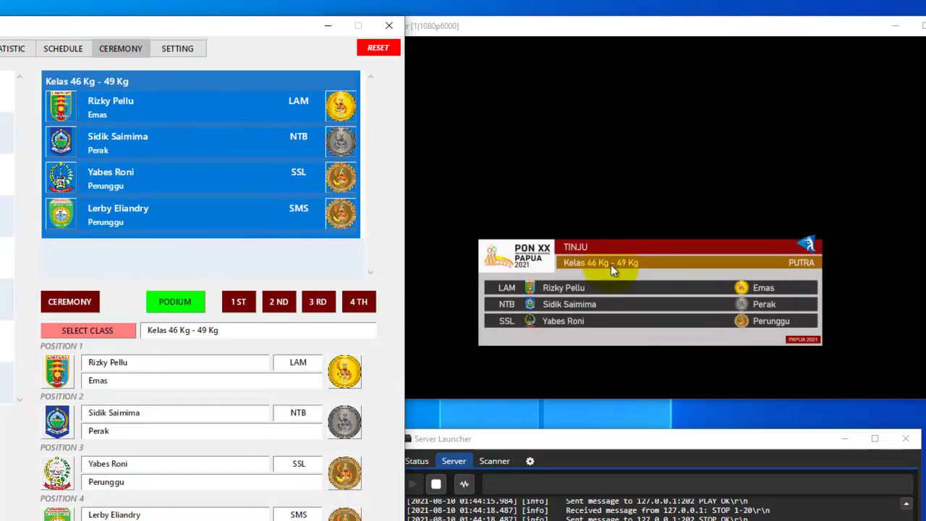
- Switch to File Explorer and extract podium_bertiga.zip within the Template folder, replacing all existing files
left_click_drag(233, 106, 198, 142)
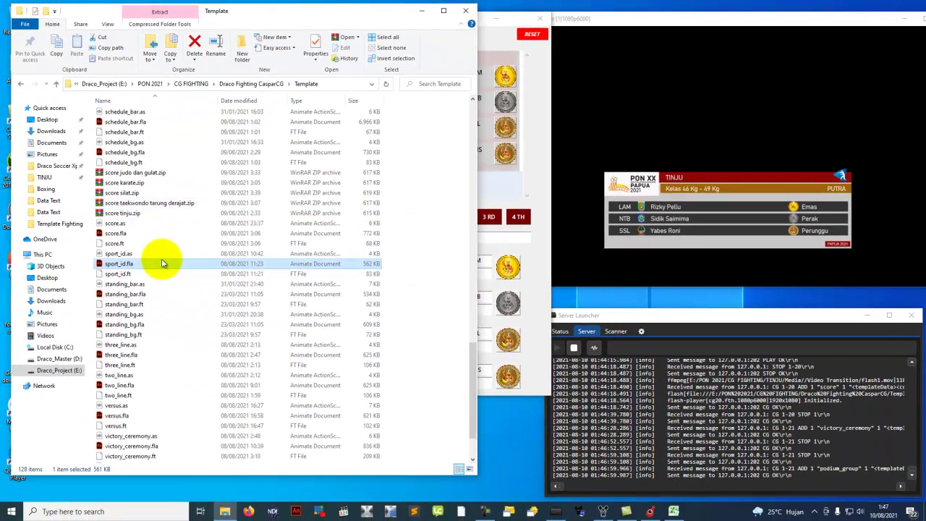
key("p")
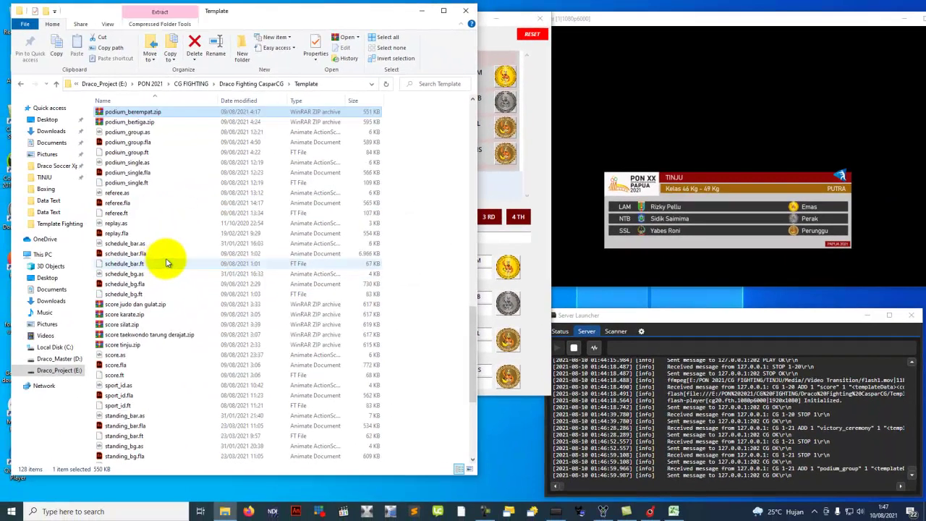
right_click(149, 122)
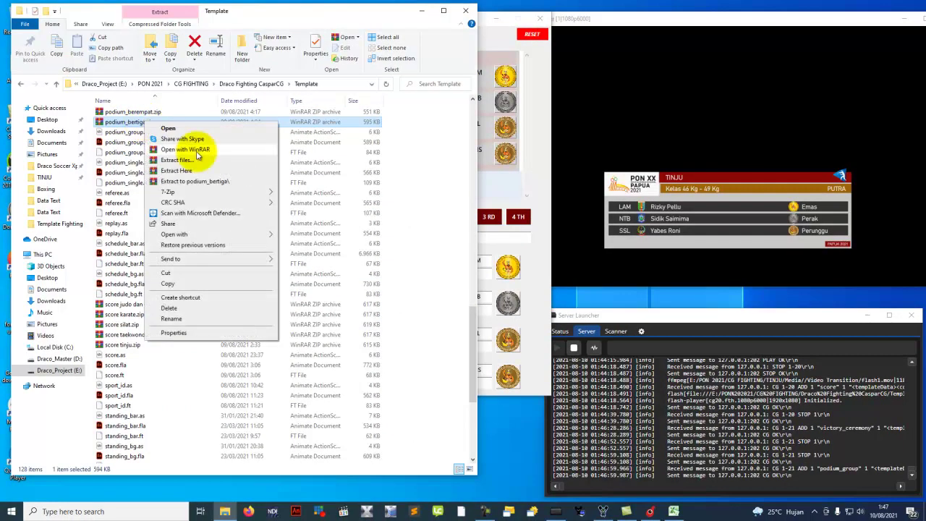
left_click(189, 171)
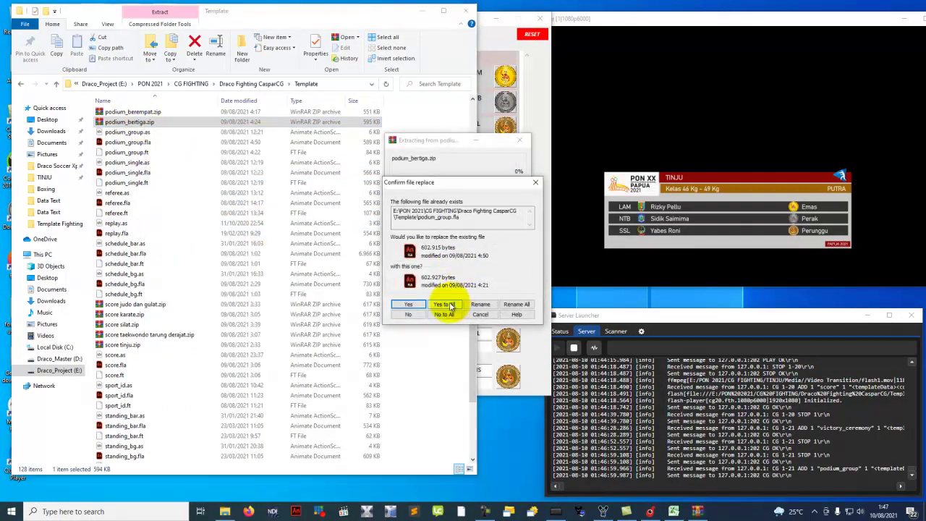
left_click(445, 305)
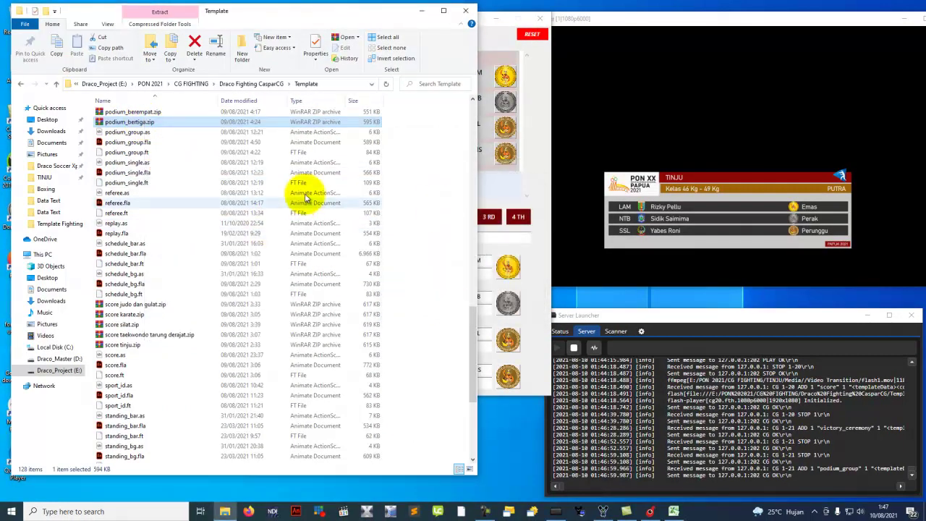
- Return to Draco Fighting CasparCG, replay the podium graphic with the extracted template, and take it off the output
left_click(423, 10)
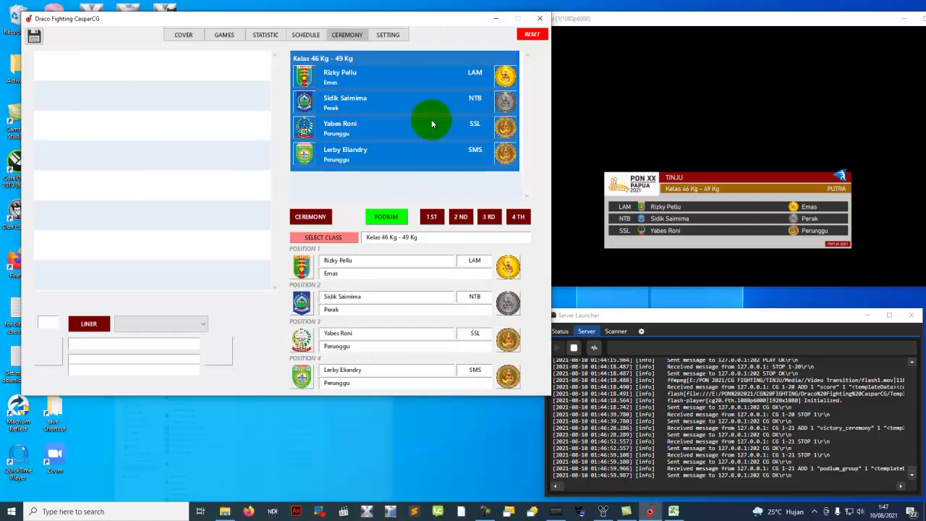
left_click(391, 217)
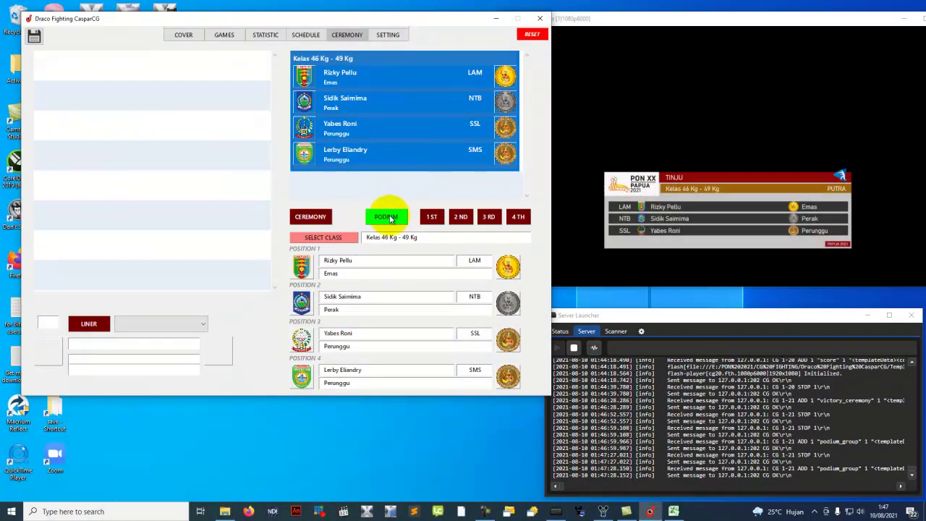
left_click(389, 217)
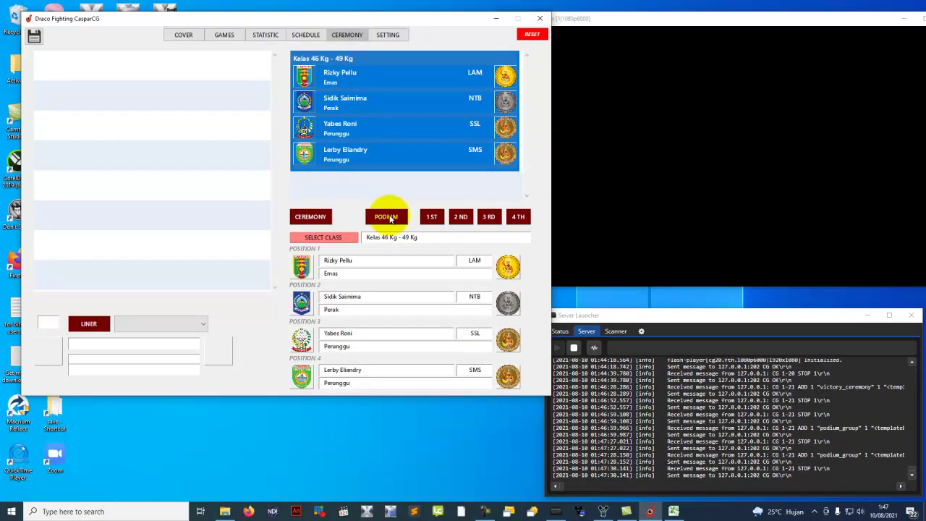
- Switch to File Explorer, extract podium_berempat.zip within the Template folder, and replay the podium graphic in Draco Fighting CasparCG
left_click(225, 512)
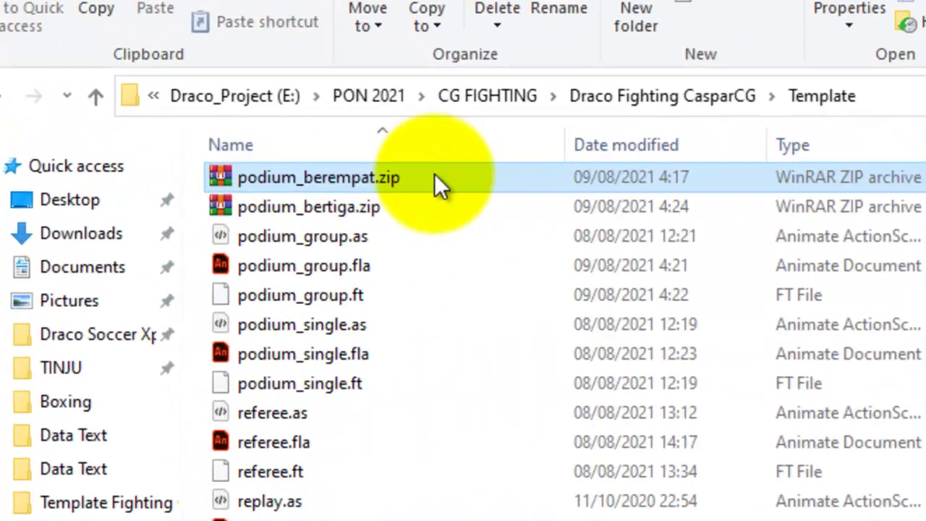
right_click(436, 185)
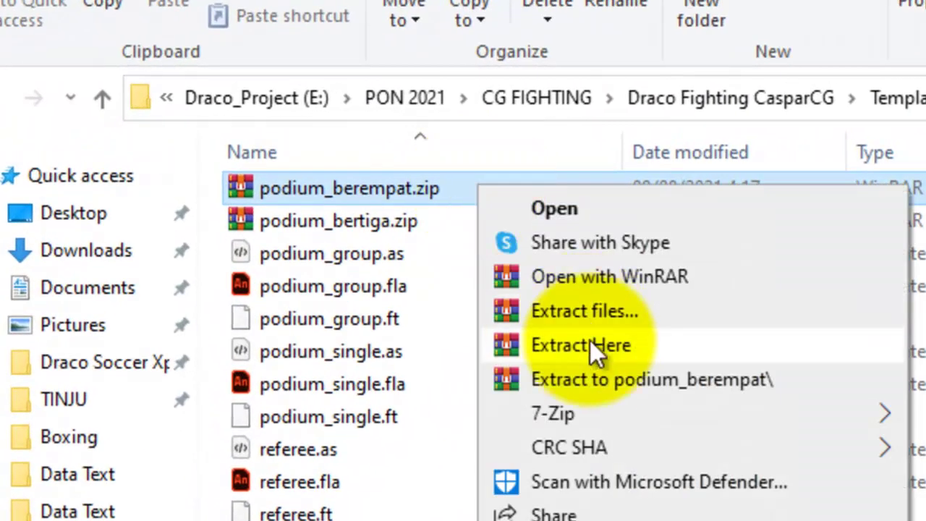
left_click(531, 317)
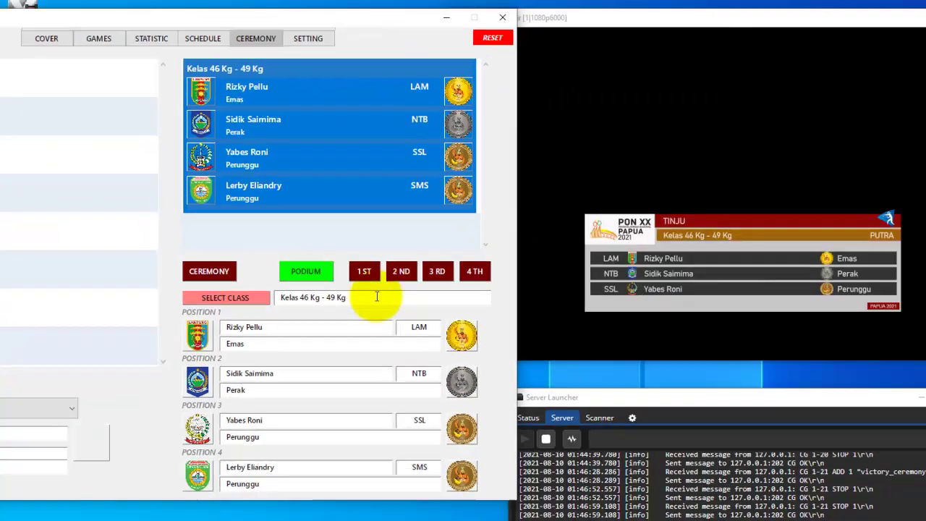
left_click(300, 272)
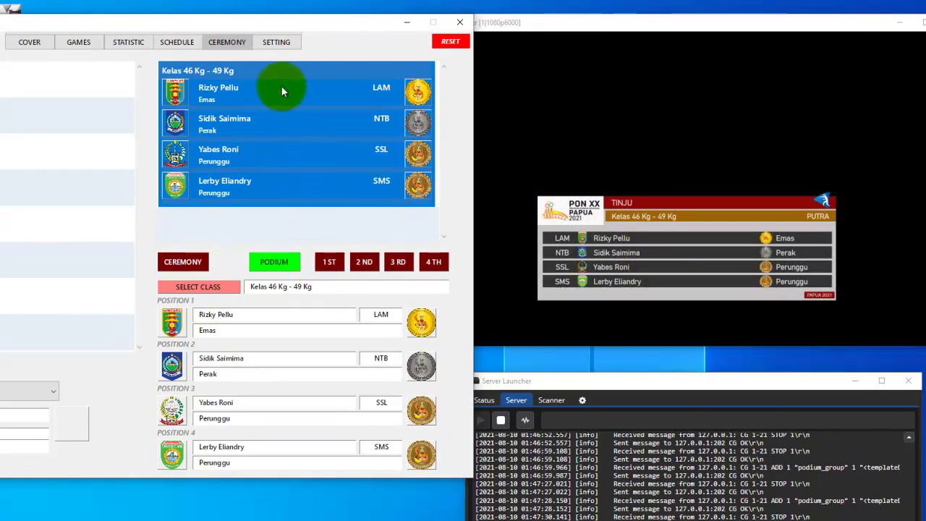
- Duplicate the ceremony line for Kelas 46 Kg - 49 Kg once
right_click(321, 128)
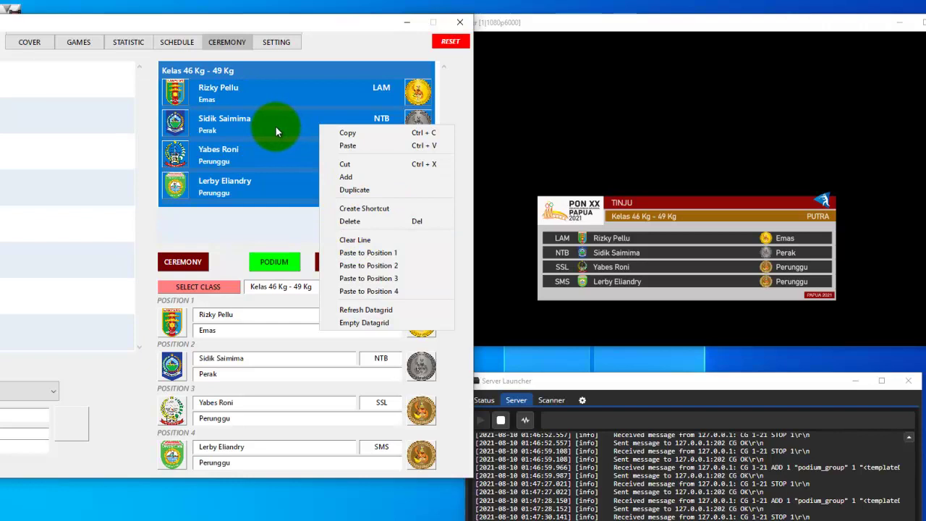
left_click(363, 191)
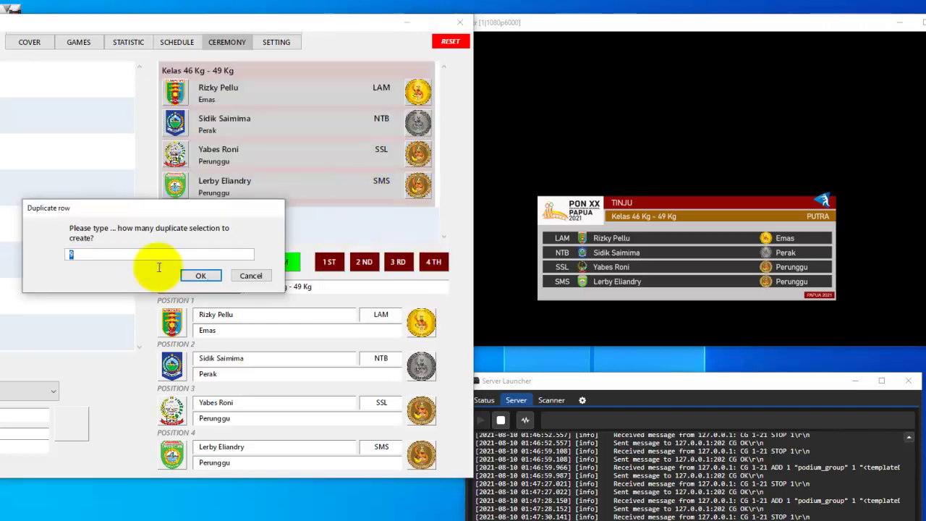
left_click(207, 276)
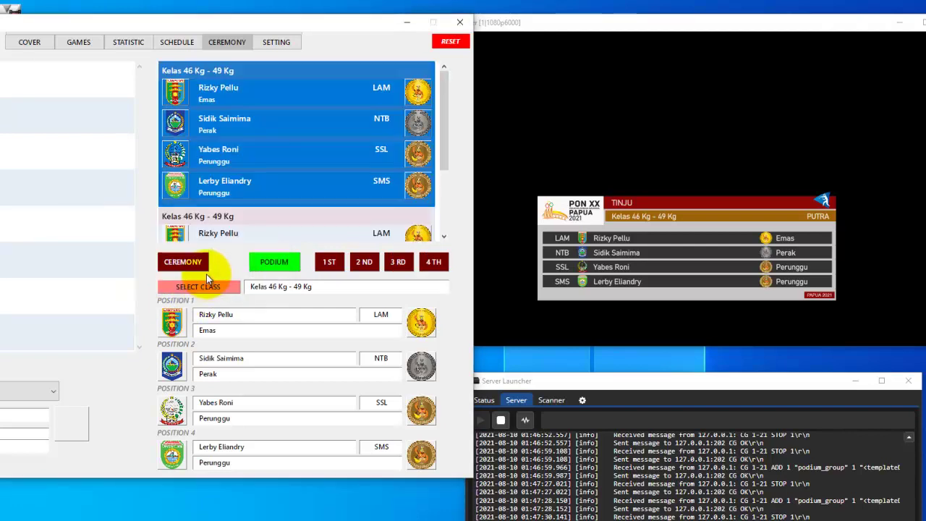
scroll(317, 198, "down", 2)
left_click_drag(440, 114, 443, 136)
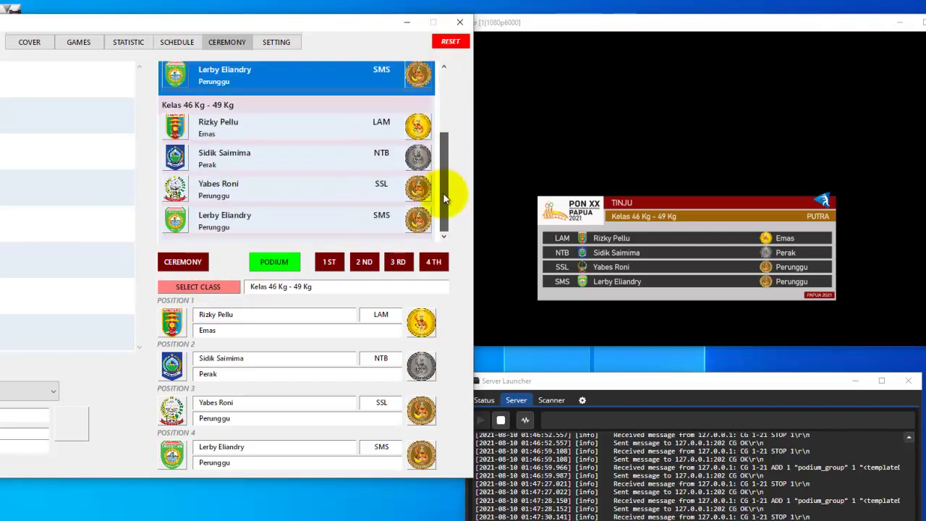
- Select the duplicated ceremony line and set its class to Kelas 64 Kg - 69 Kg
left_click(314, 159)
left_click(213, 286)
left_click(213, 379)
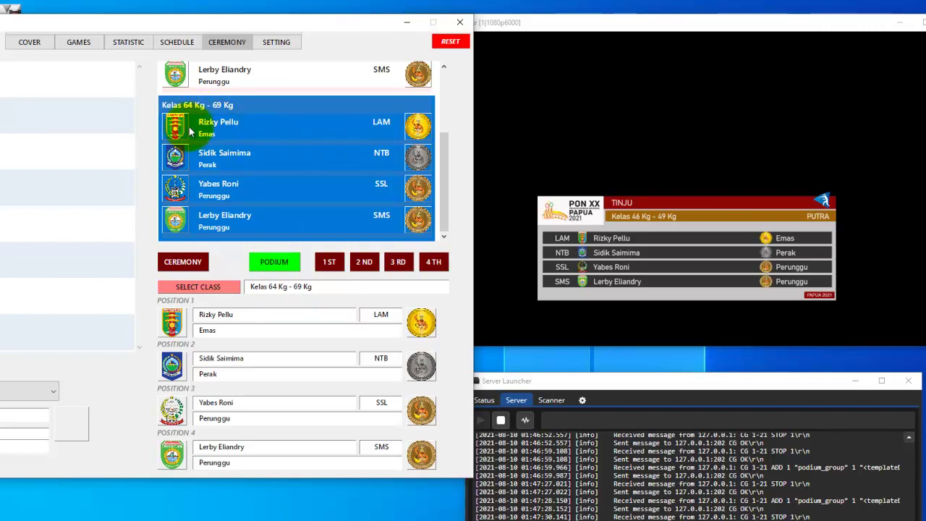
- Delete the ceremony line for Kelas 64 Kg - 69 Kg
right_click(276, 127)
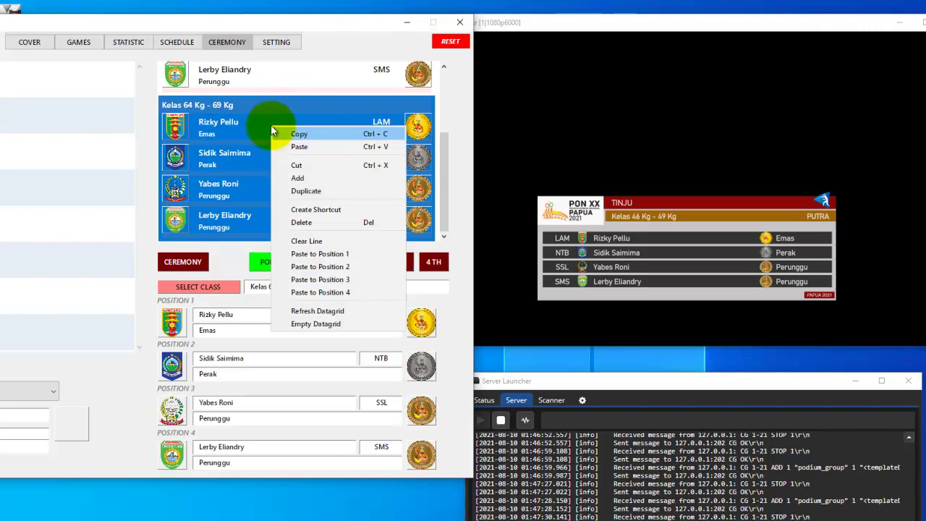
left_click(328, 222)
left_click(236, 263)
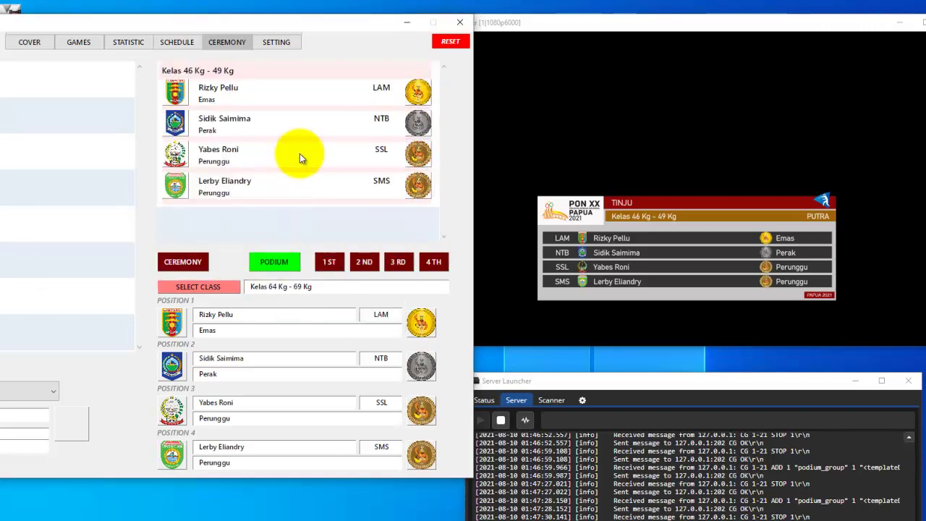
- Select the Kelas 46 Kg - 49 Kg ceremony line, replay its podium graphic, and take it off the output
left_click(307, 178)
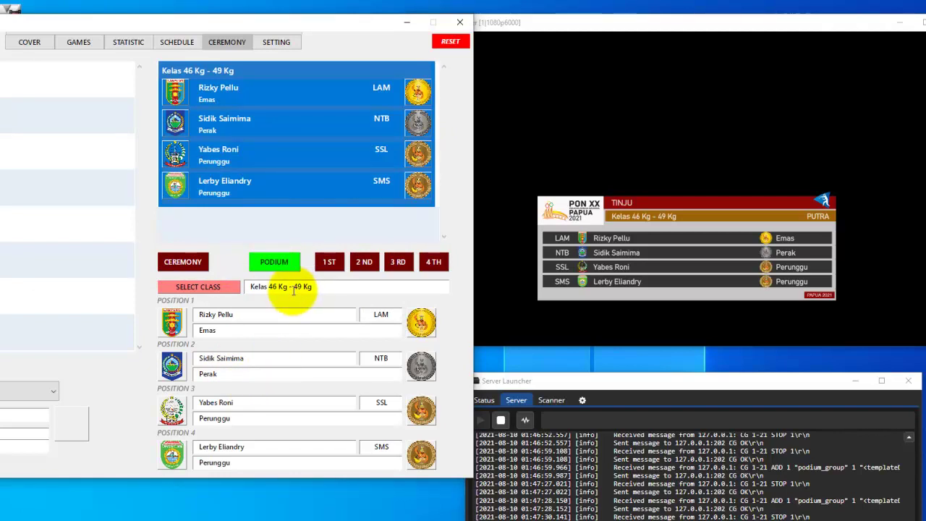
left_click(275, 260)
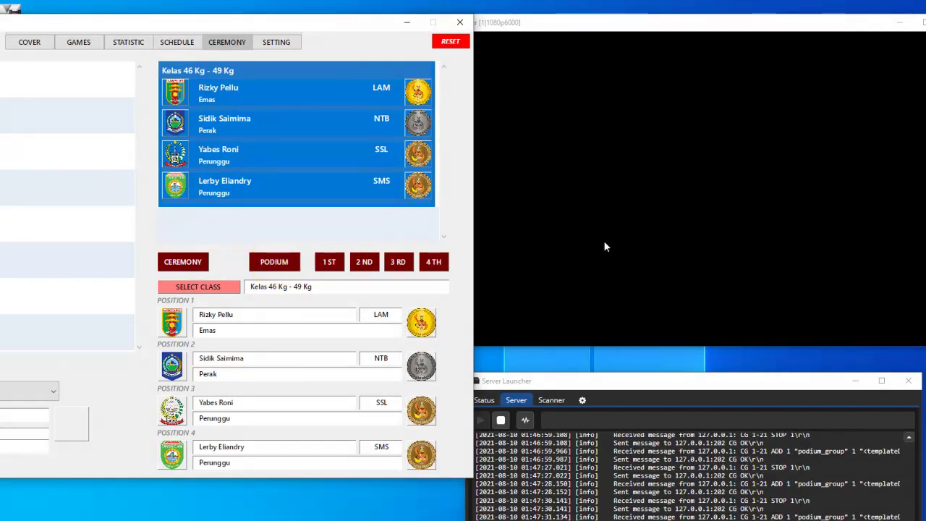
left_click(273, 264)
left_click(273, 264)
- Play the single podium graphics for first through fourth place in turn and take the last one off the output
left_click(329, 263)
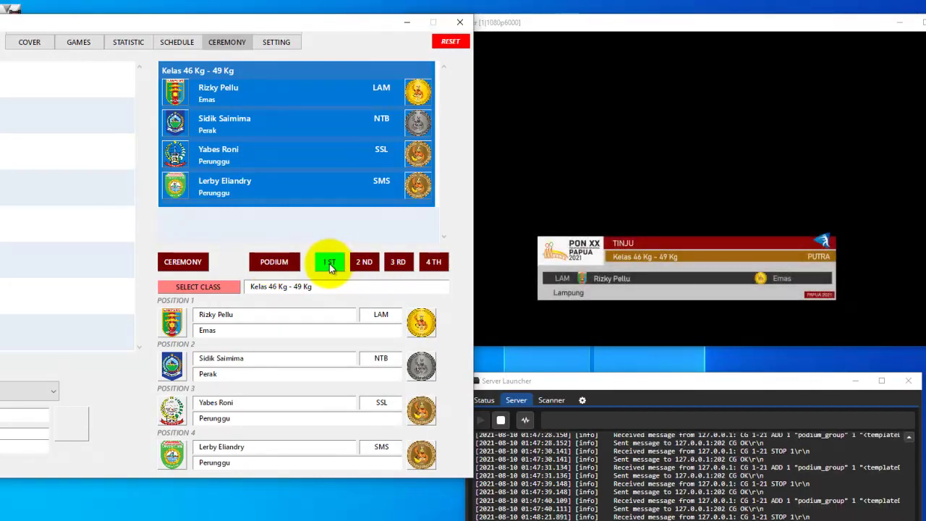
left_click(362, 263)
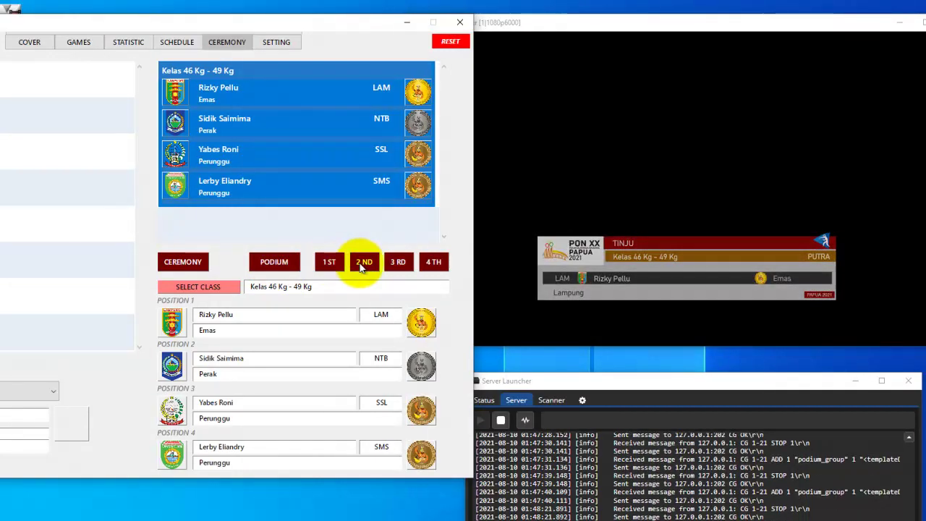
left_click(395, 263)
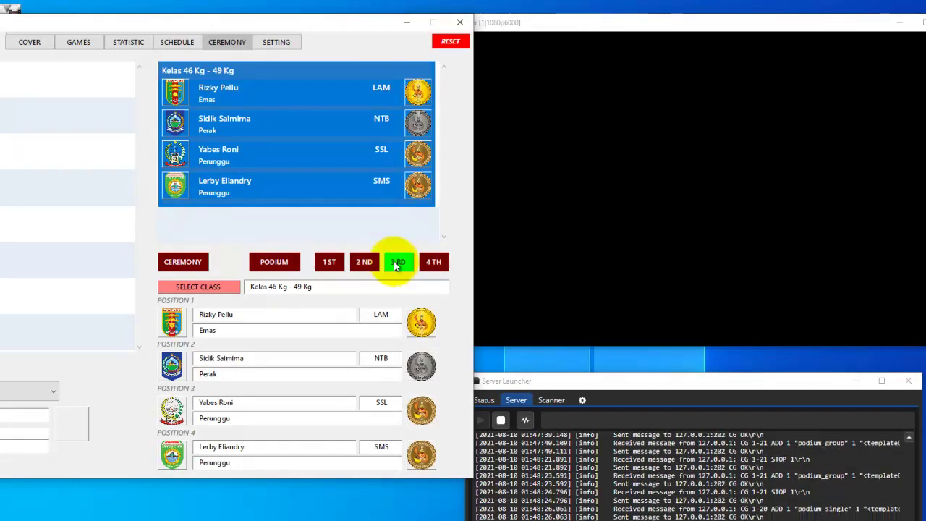
left_click(433, 264)
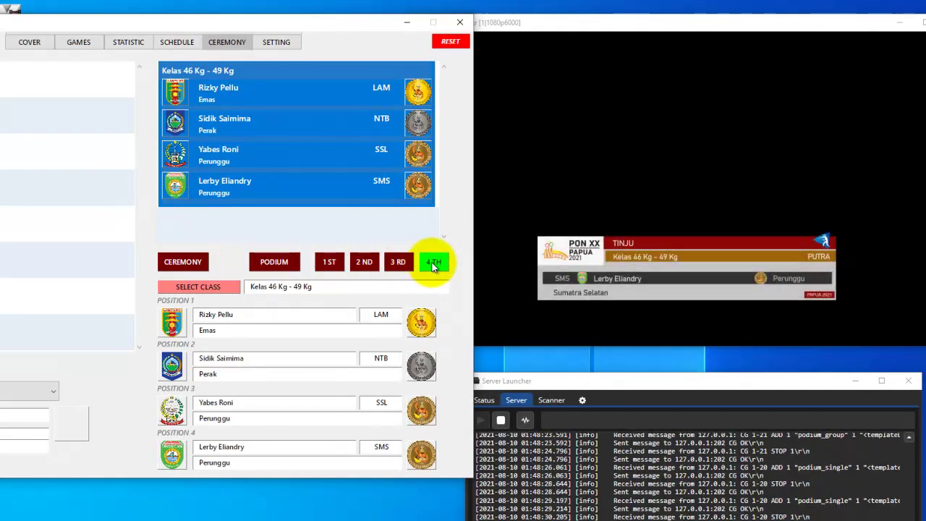
left_click(432, 264)
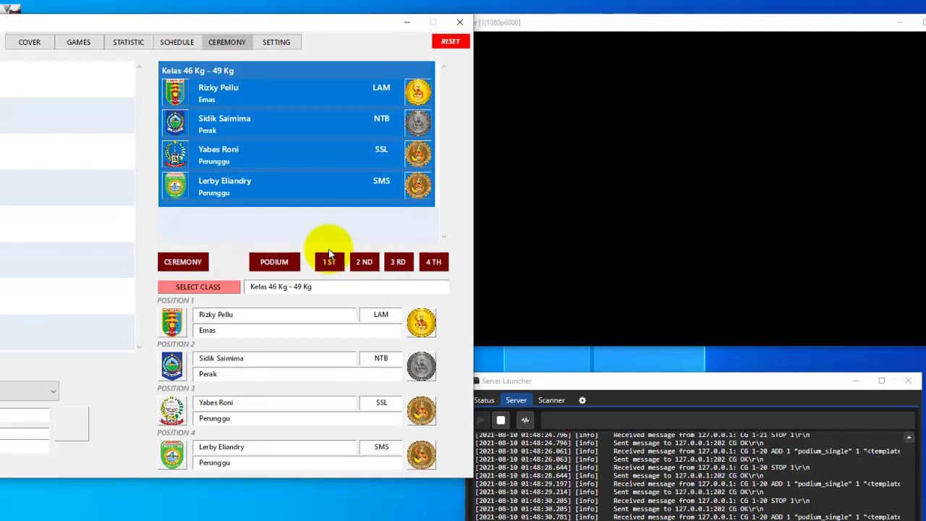
left_click(336, 174)
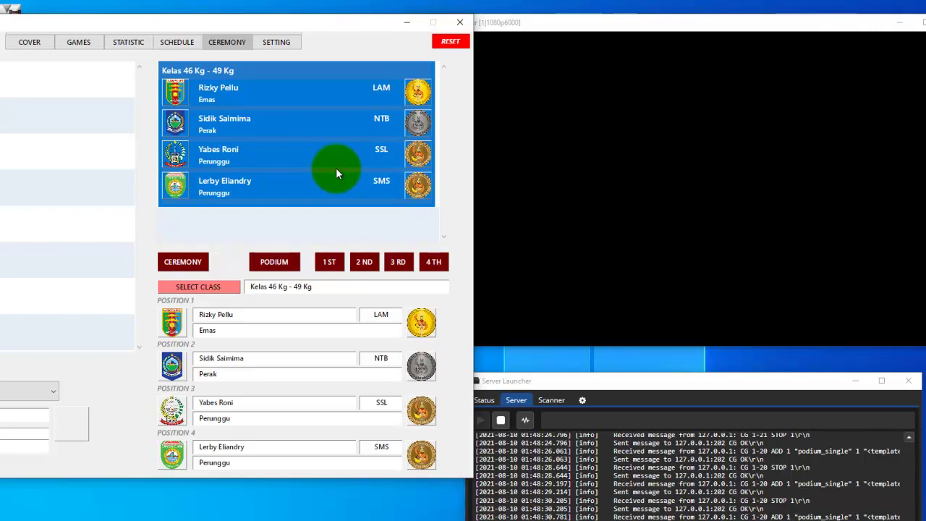
left_click(215, 287)
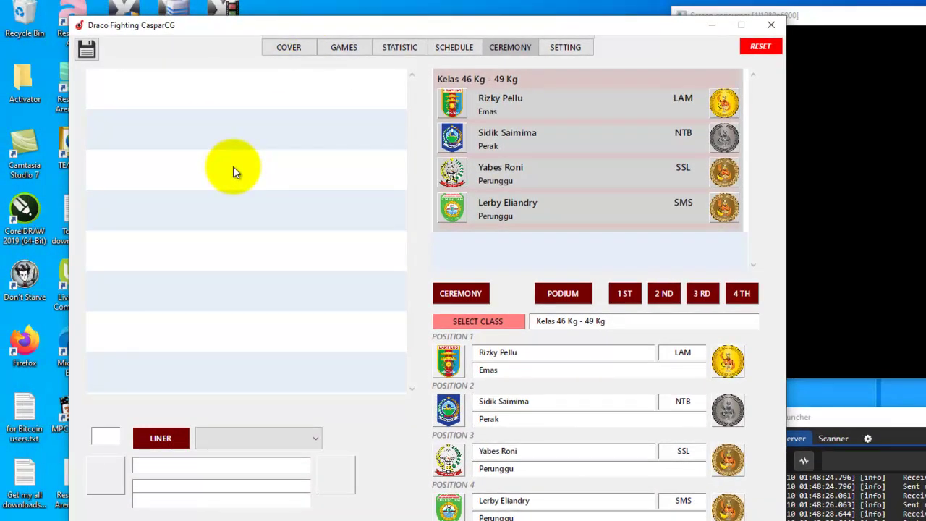
- Add a new row to the empty liner list and refresh the datagrid
right_click(226, 97)
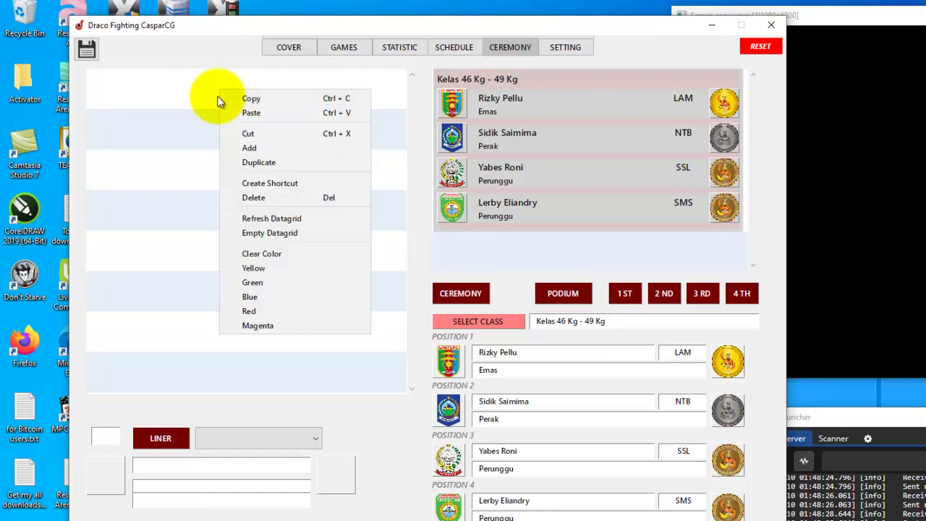
left_click(254, 147)
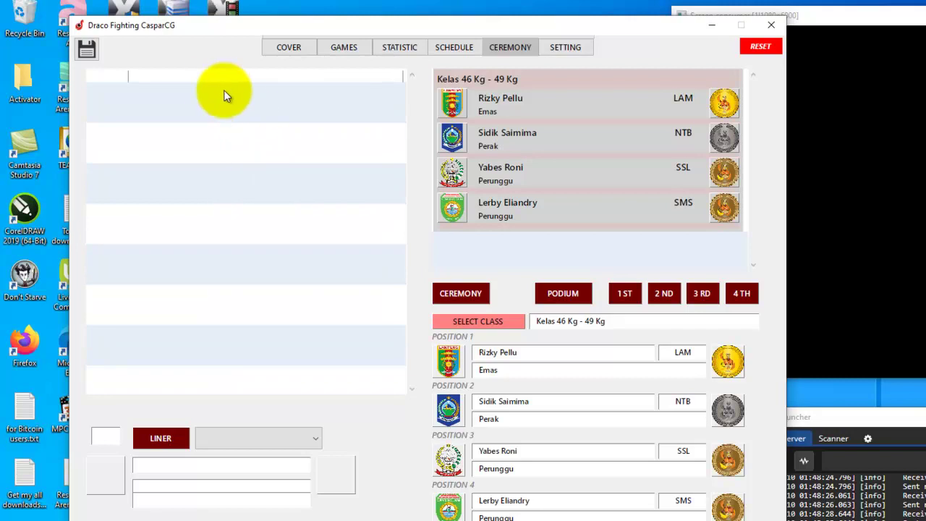
left_click(214, 77)
right_click(211, 78)
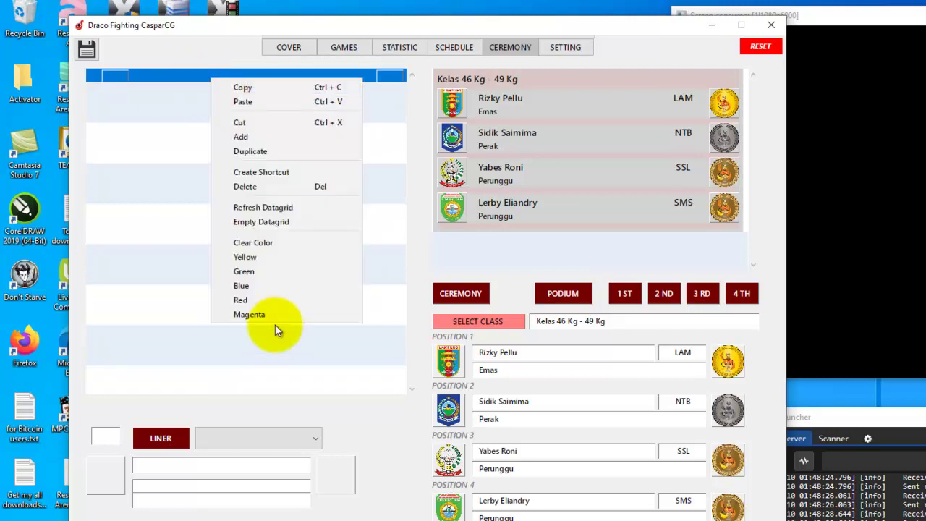
left_click(272, 207)
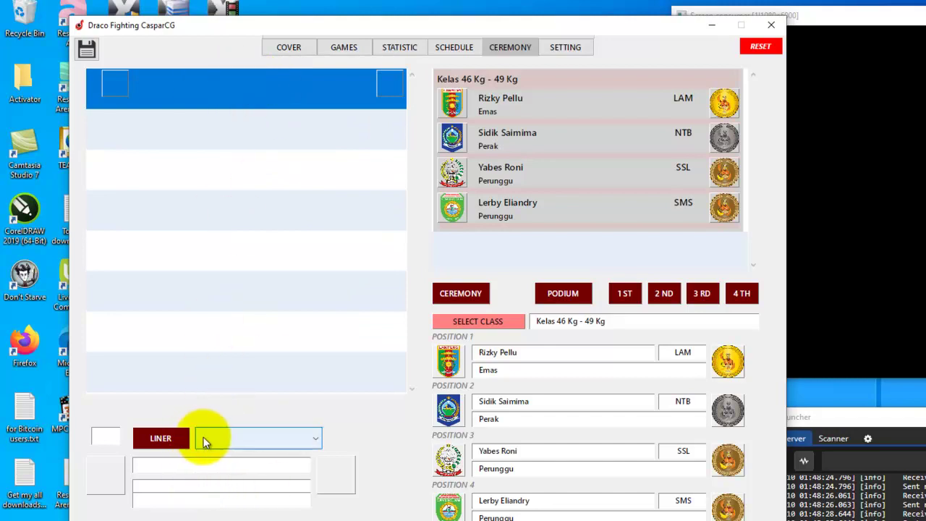
- Set the new liner row to TWO LINE GRAPHICS, with the person's full name first and JAWA BARAT as the second line
left_click(246, 439)
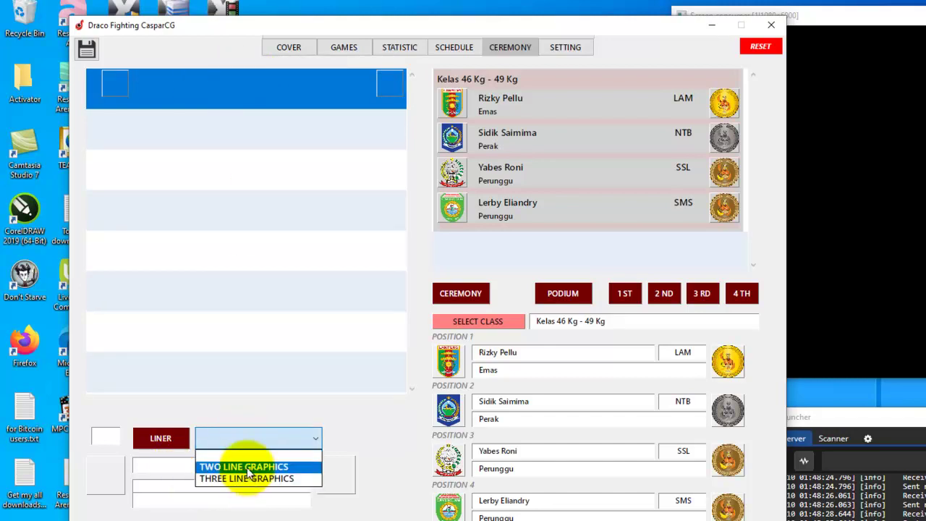
left_click(246, 469)
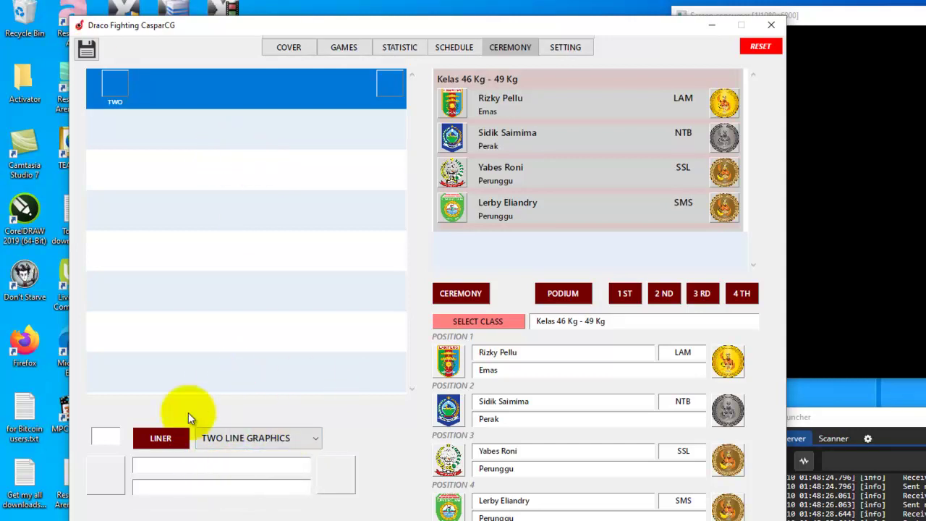
left_click(165, 465)
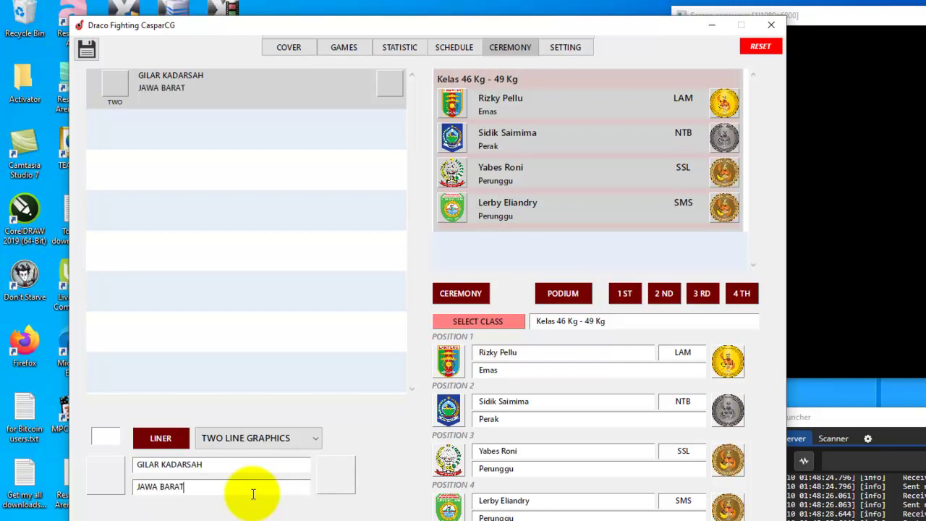
- Select the liner row, play its two-line graphic, and take it off the output
left_click(267, 111)
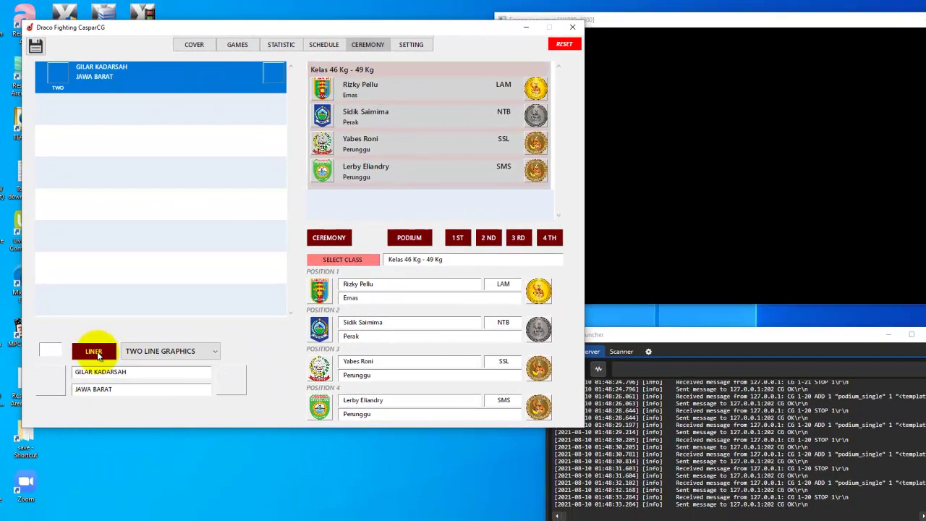
left_click(165, 440)
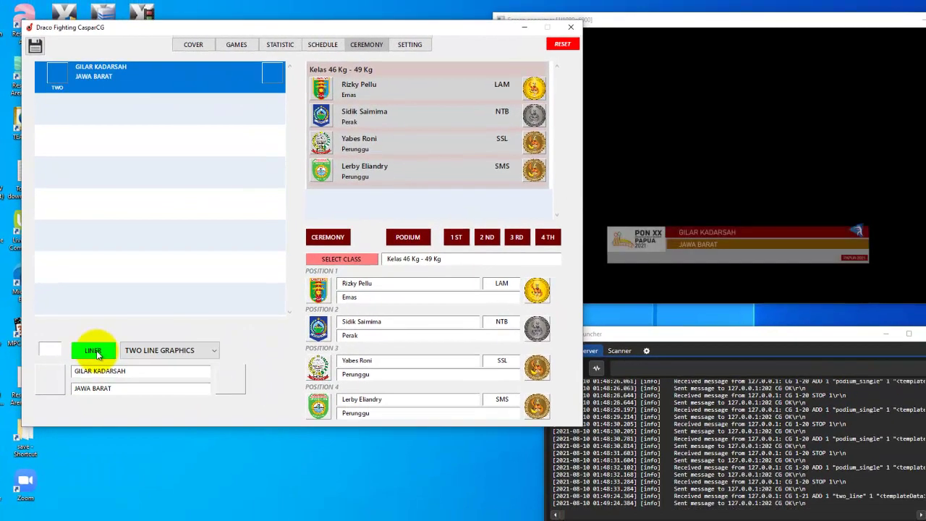
left_click(94, 351)
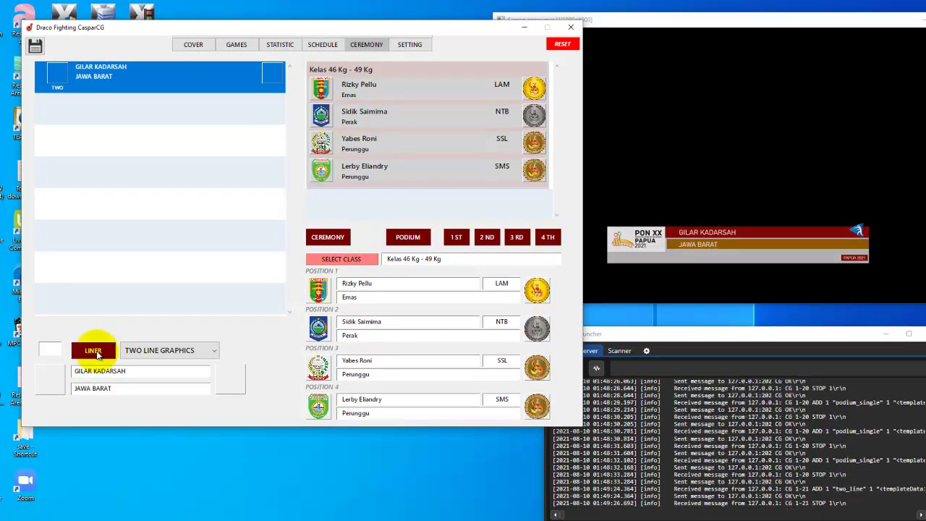
- Change the liner row to THREE LINE GRAPHICS with JAKARTA as the third line, and play its graphic
left_click(166, 351)
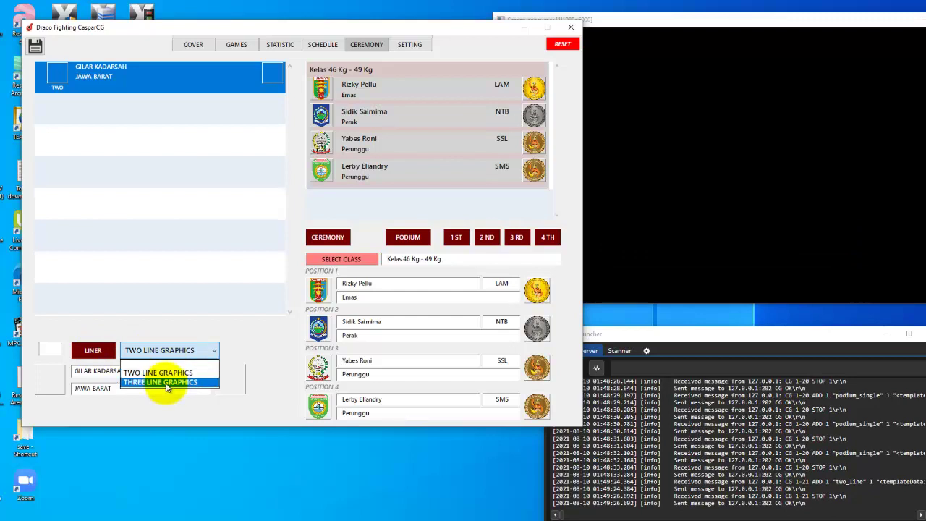
left_click(161, 382)
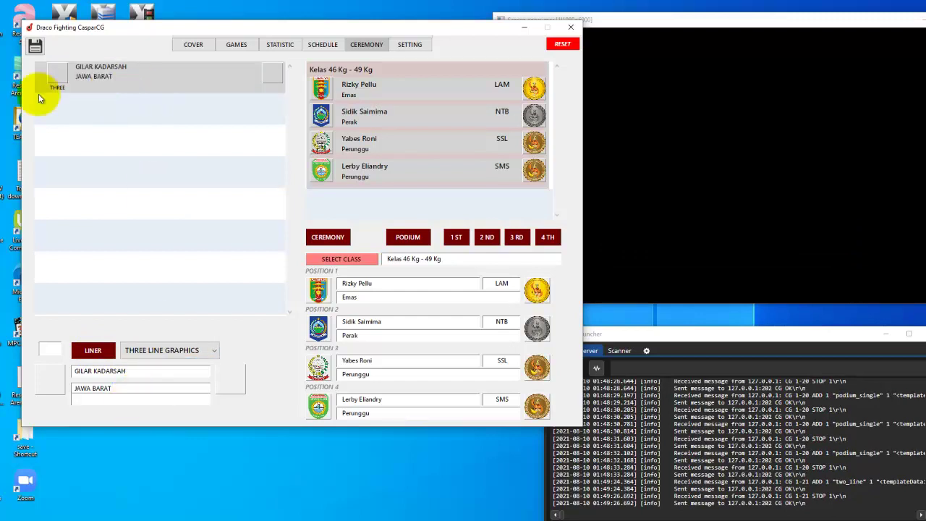
left_click(135, 75)
left_click(152, 398)
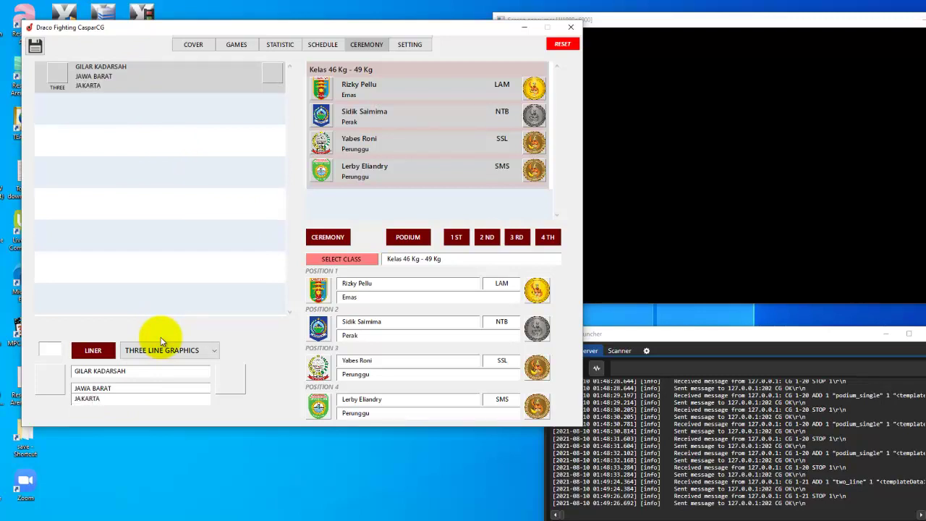
left_click(92, 350)
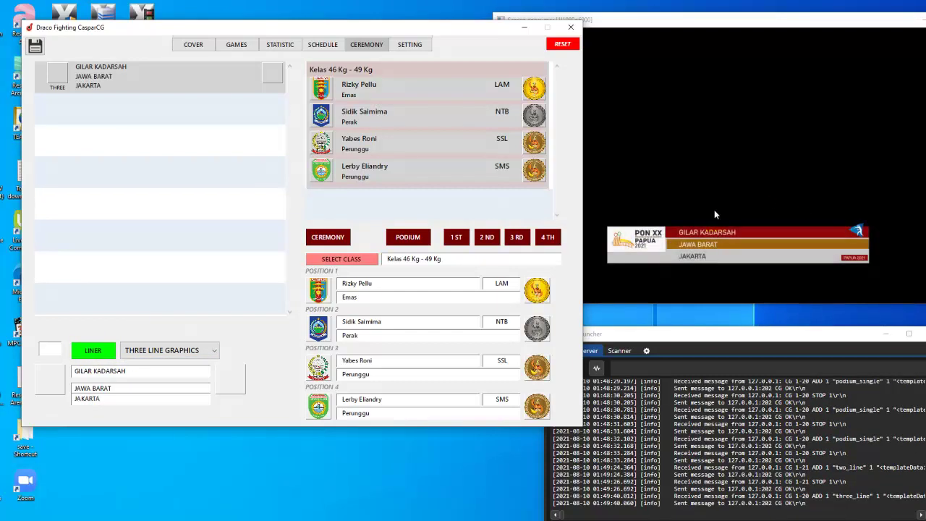
left_click(116, 82)
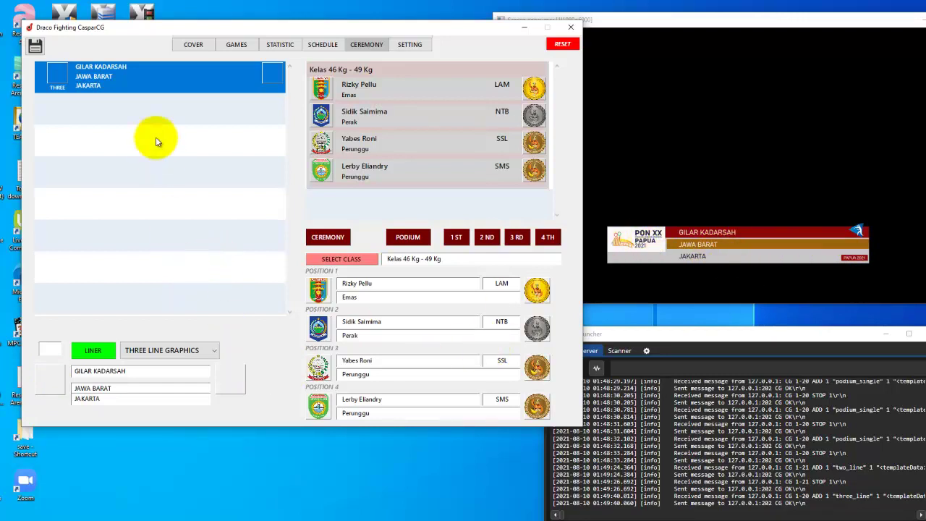
- Add a new empty row below the existing row in the liner list
right_click(159, 85)
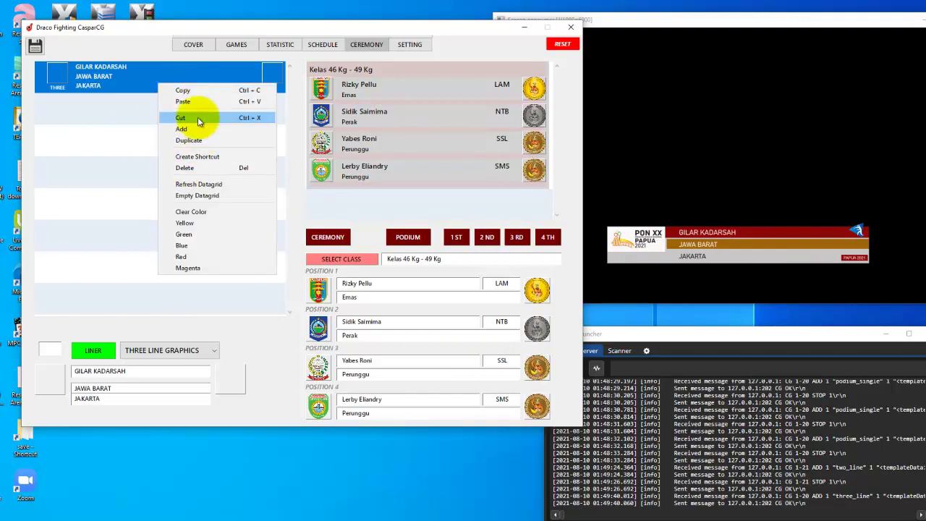
left_click(192, 131)
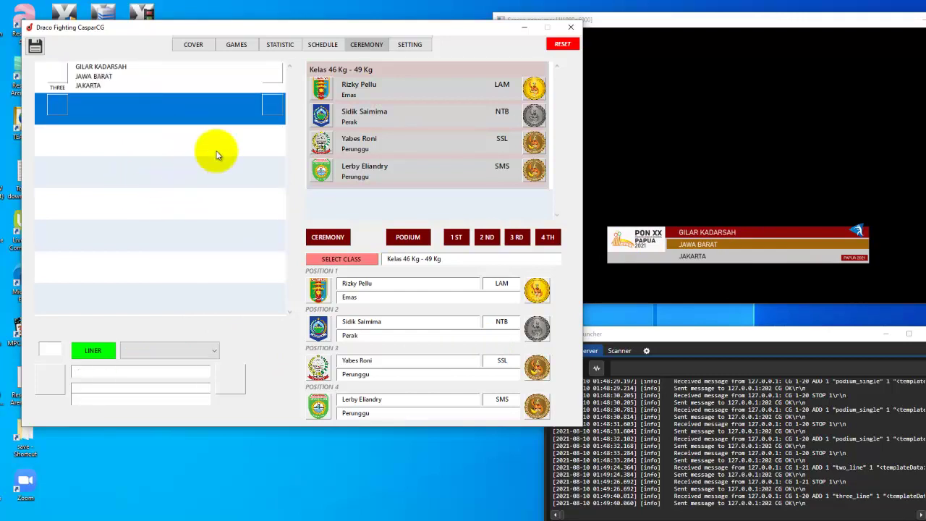
left_click(186, 136)
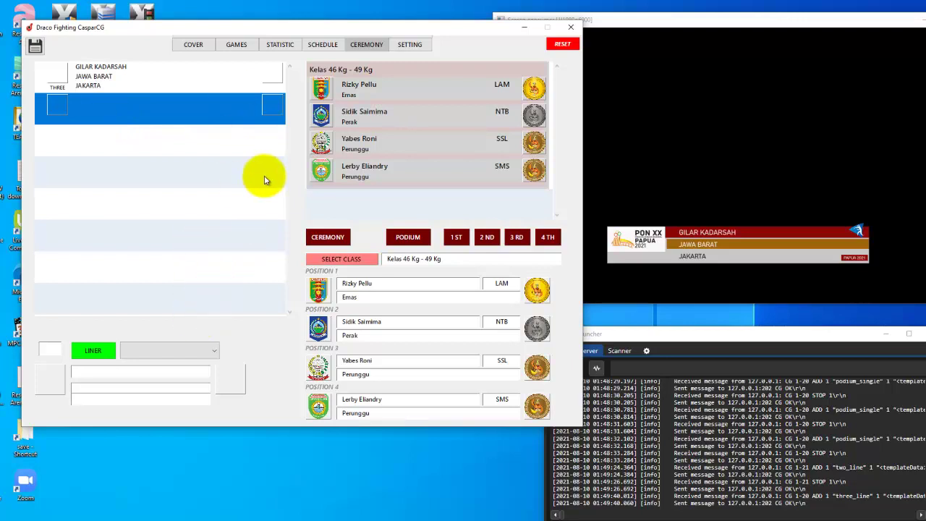
- Try to take the liner graphic off the output while the empty liner row is selected
left_click(93, 351)
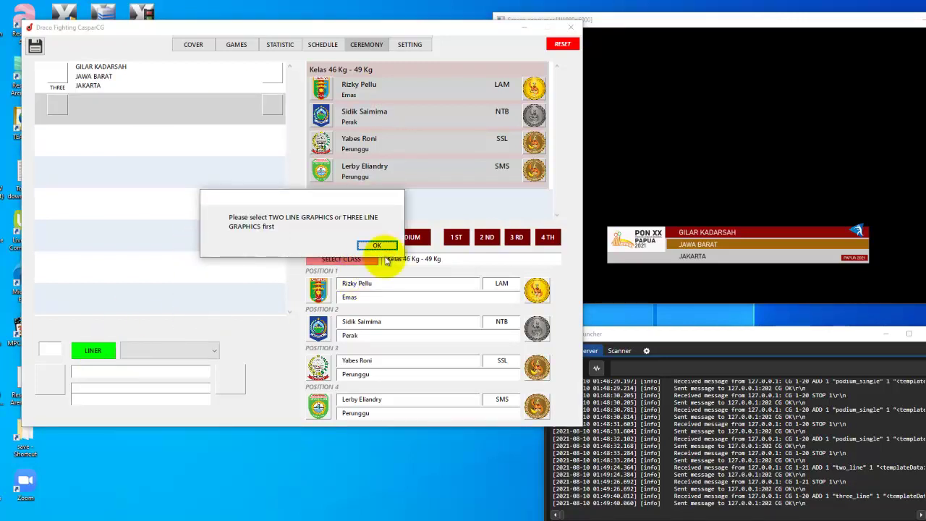
left_click(377, 245)
left_click(93, 350)
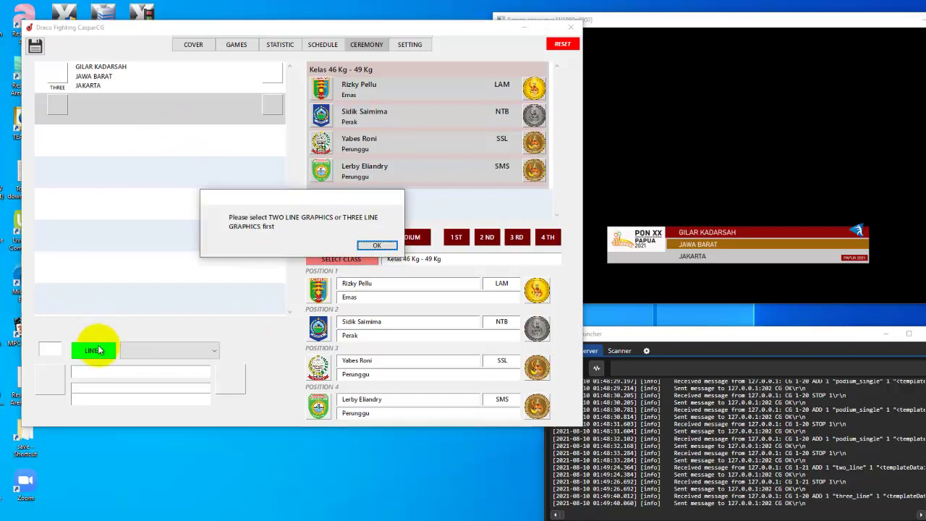
left_click(376, 245)
- Select the liner row with JAWA BARAT and JAKARTA, and take its three-line graphic off the output
left_click(165, 66)
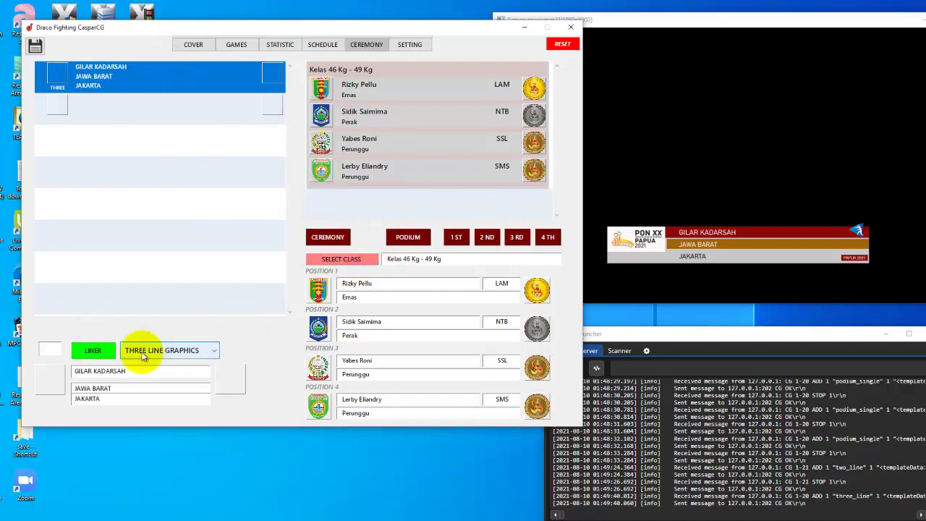
left_click(94, 352)
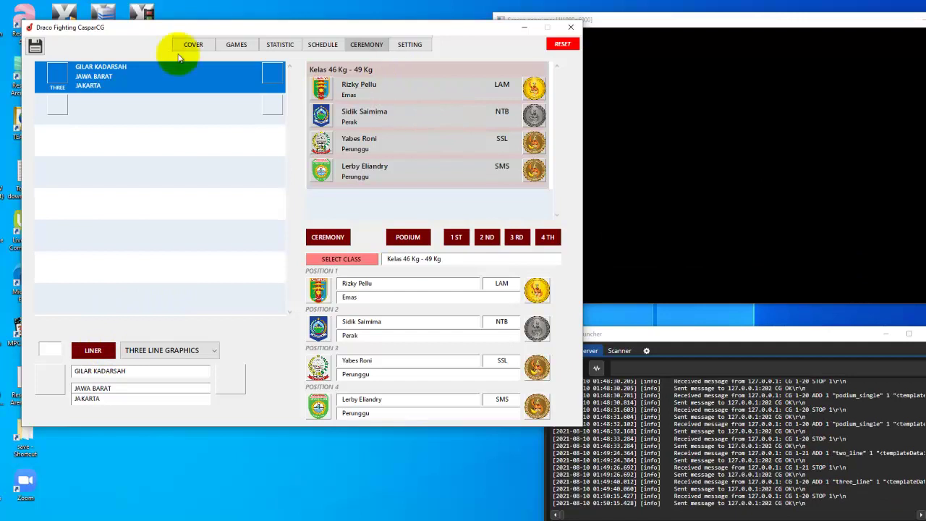
- Review the image icons in the settings, and play the first page of the judges graphic from the games page
left_click(411, 45)
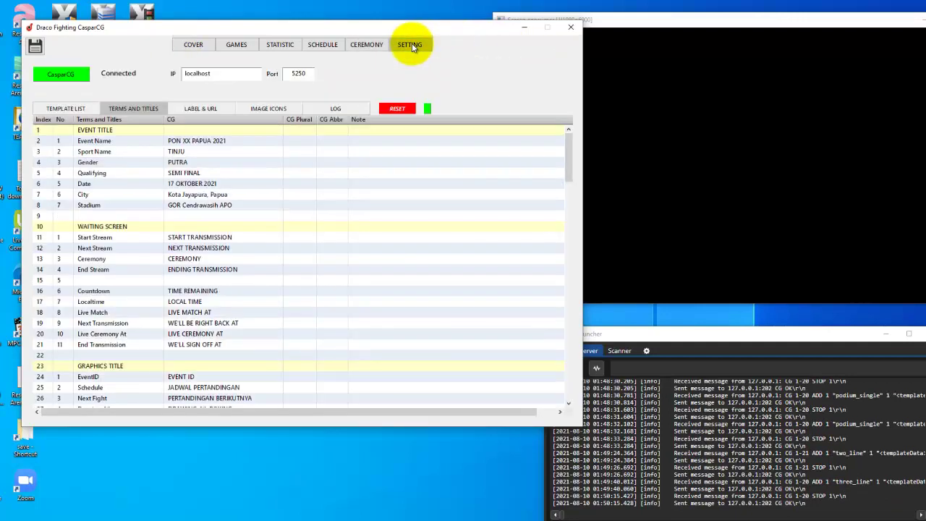
left_click(269, 108)
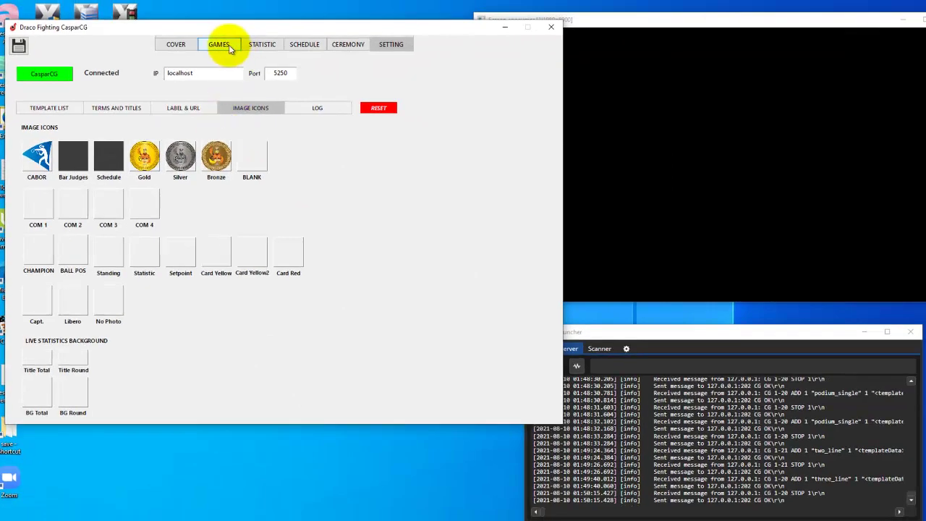
left_click(219, 44)
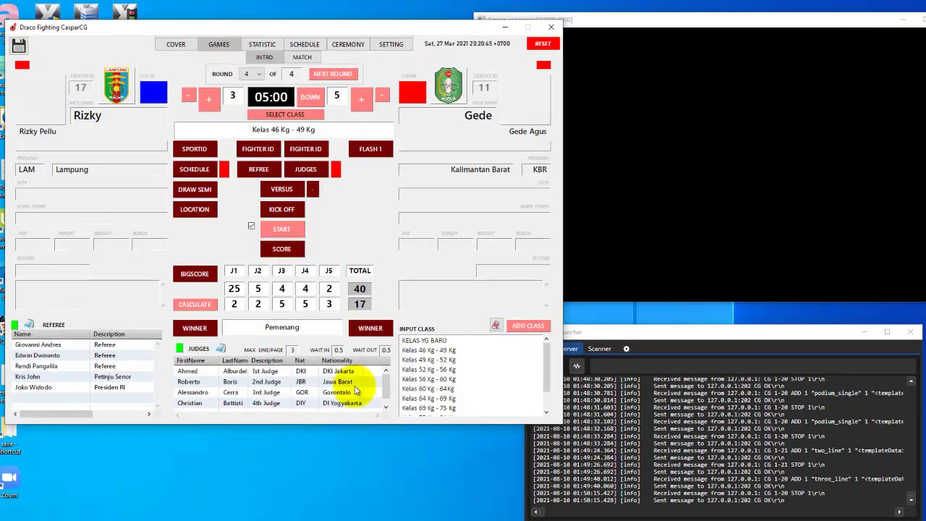
left_click(305, 169)
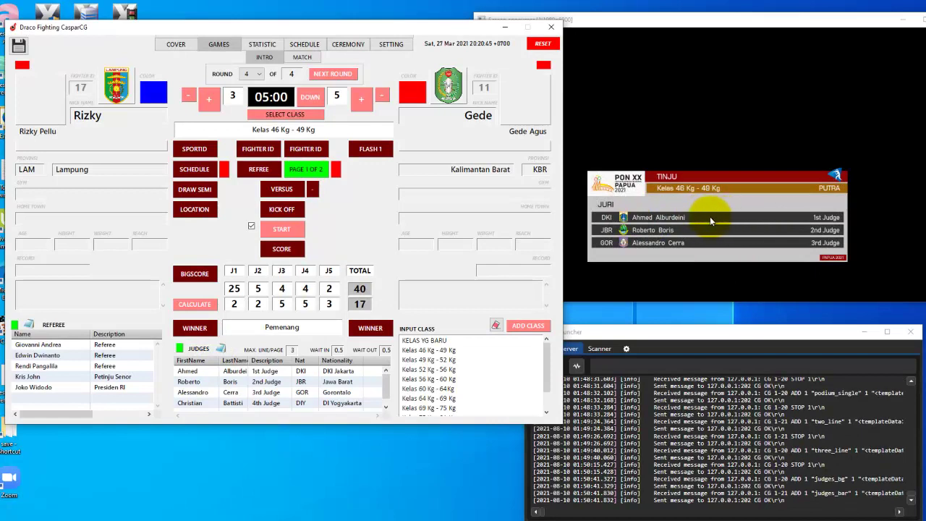
- Check the image icons and the ceremony page again, and take the judges graphic off the output
left_click(391, 44)
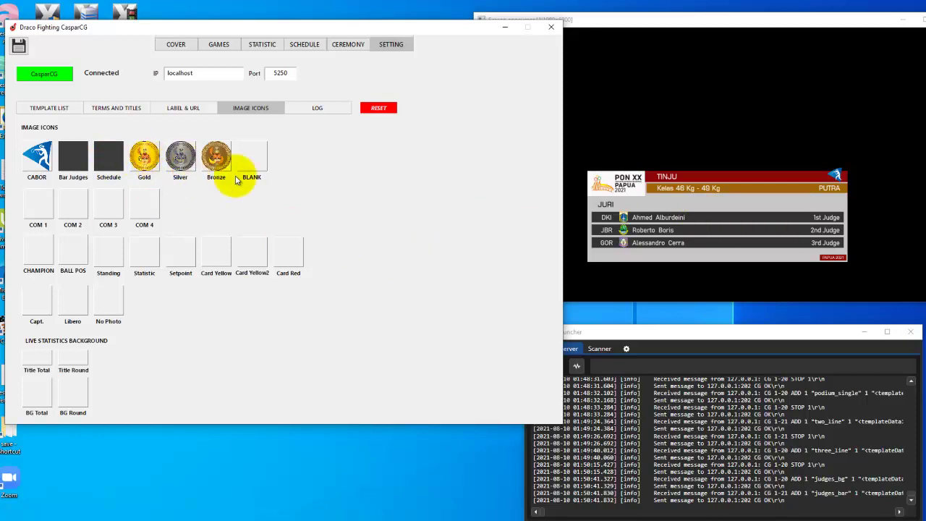
left_click(225, 43)
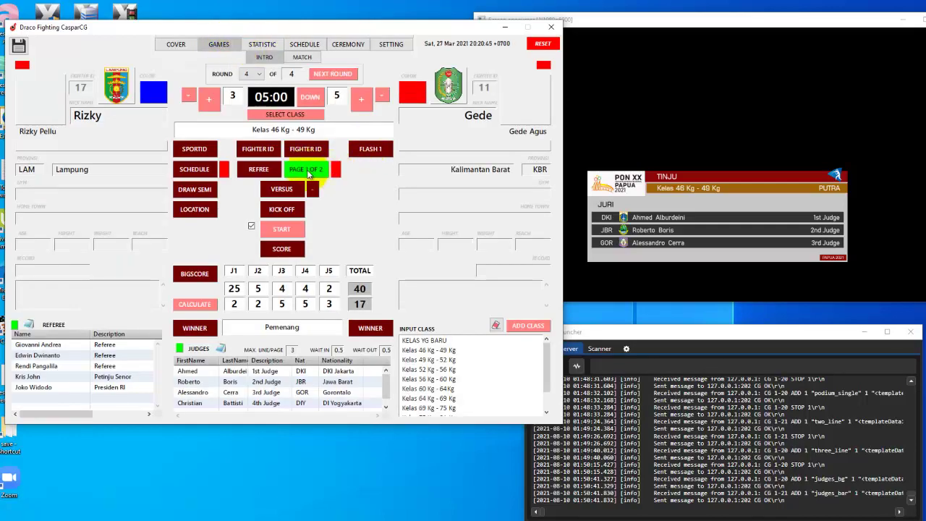
left_click(349, 45)
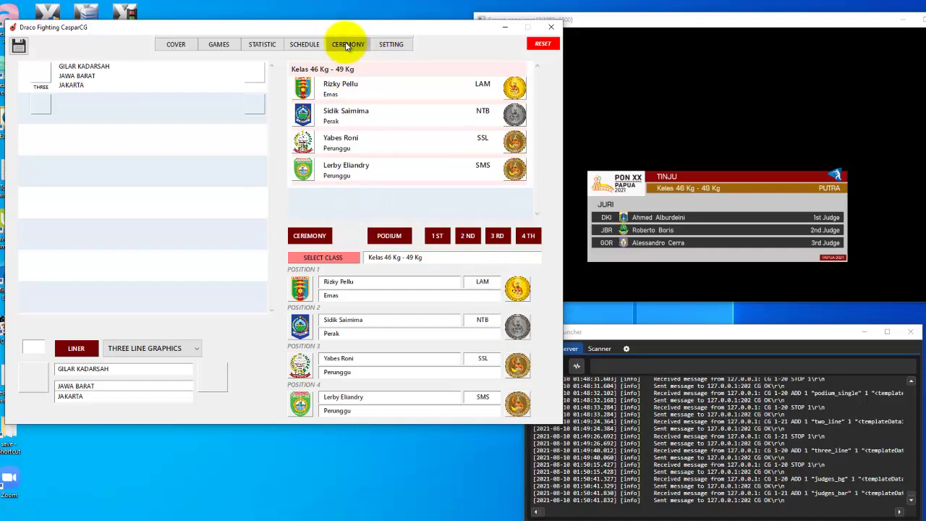
left_click(221, 45)
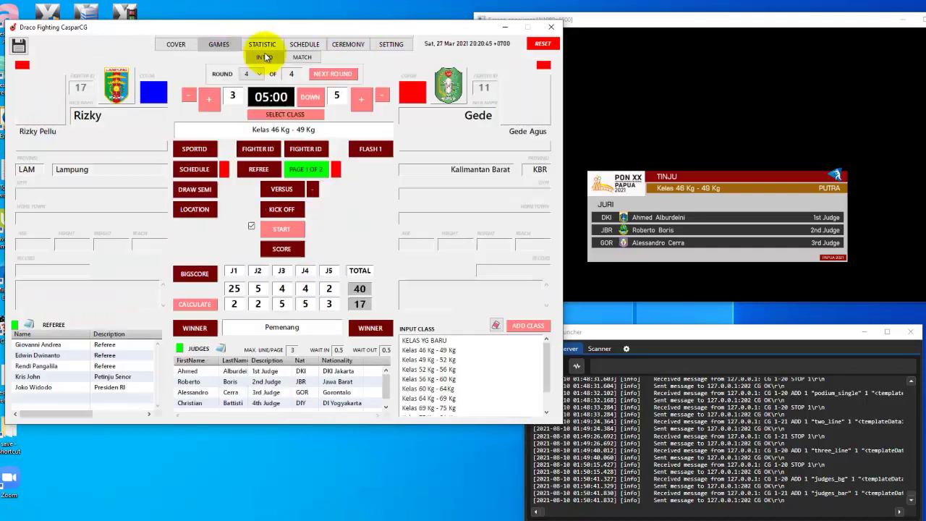
left_click(336, 169)
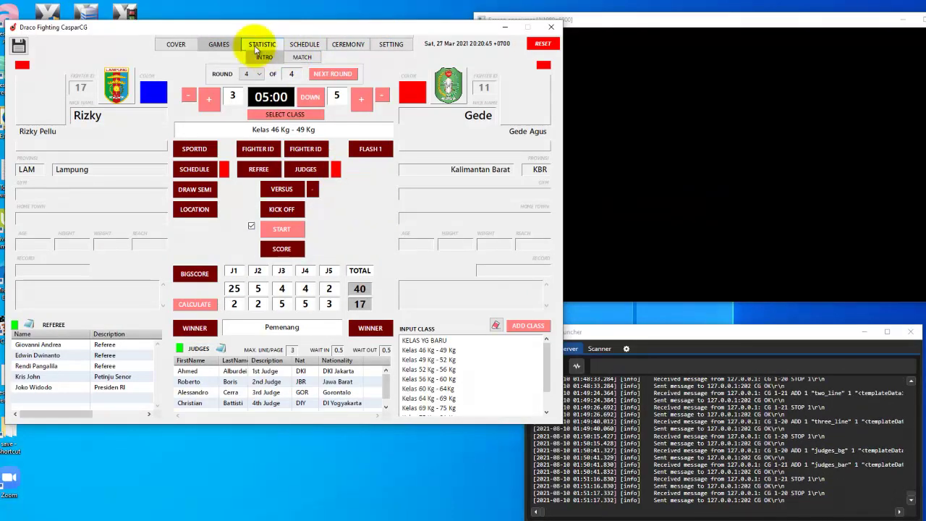
- Set the application window size to Large on the cover page, and enter the games page
left_click(175, 44)
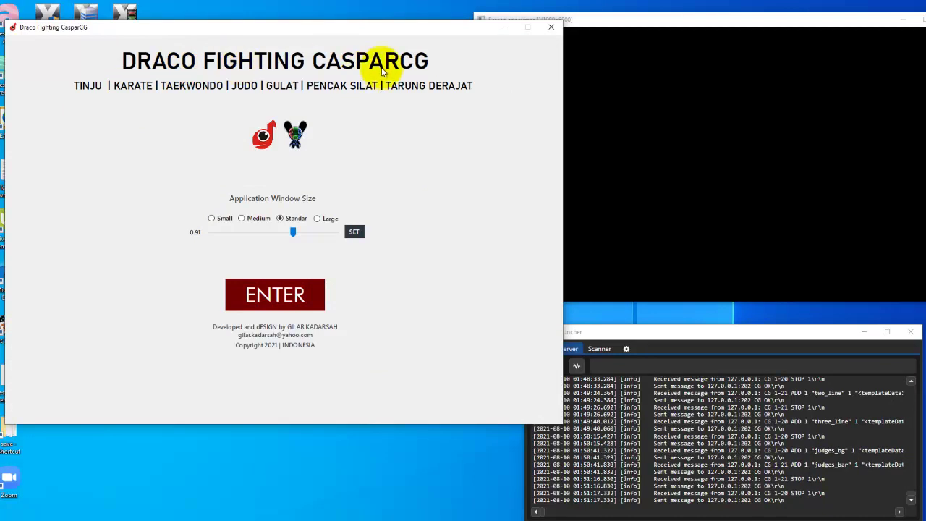
left_click(299, 296)
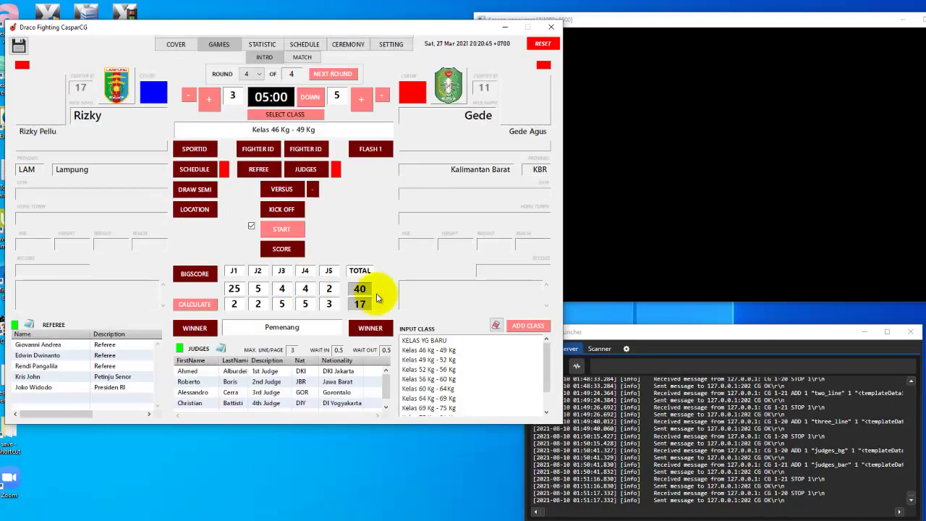
left_click(176, 44)
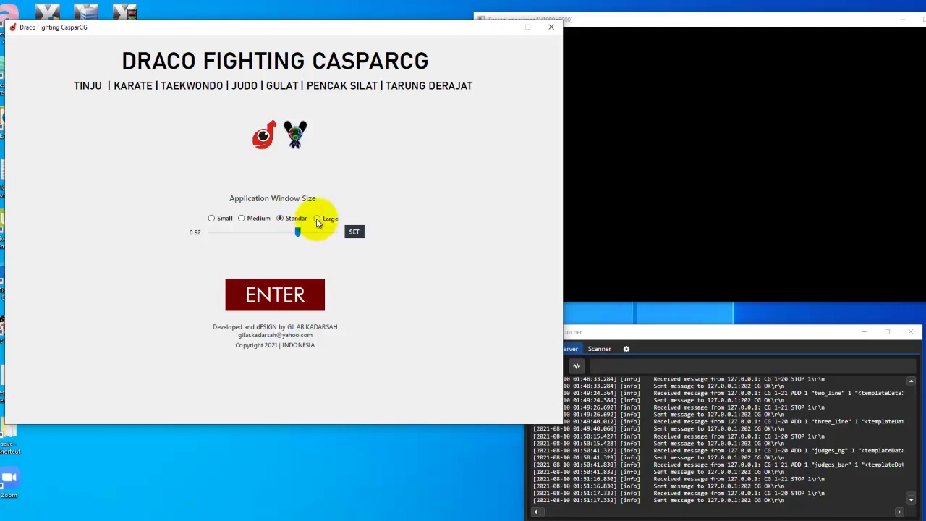
left_click(317, 219)
left_click_drag(416, 40, 441, 35)
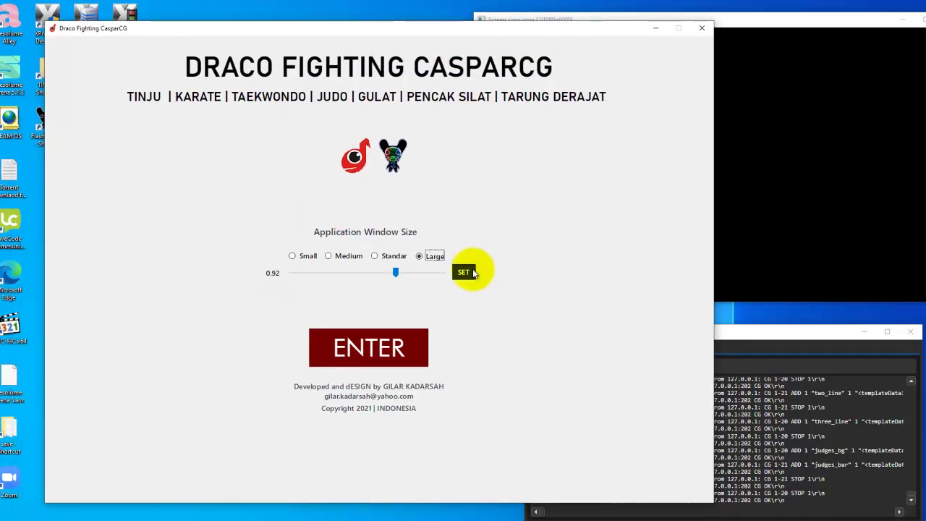
left_click(423, 349)
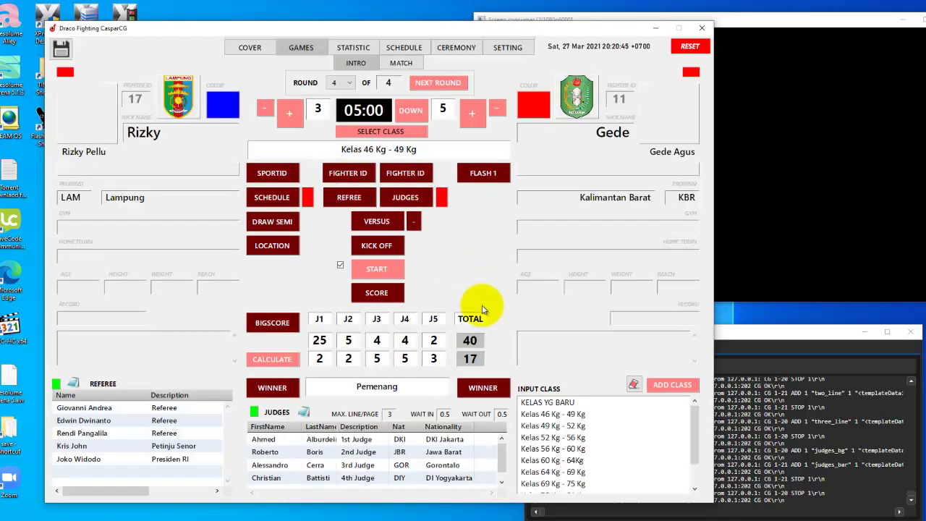
- Try the Small and Large window sizes on the cover page, and set the application window size to Standar
left_click(255, 47)
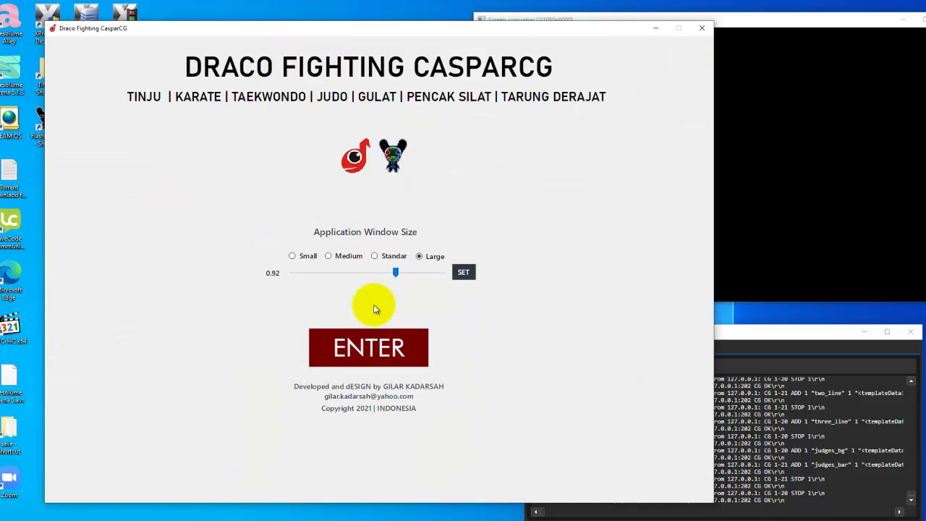
left_click(374, 256)
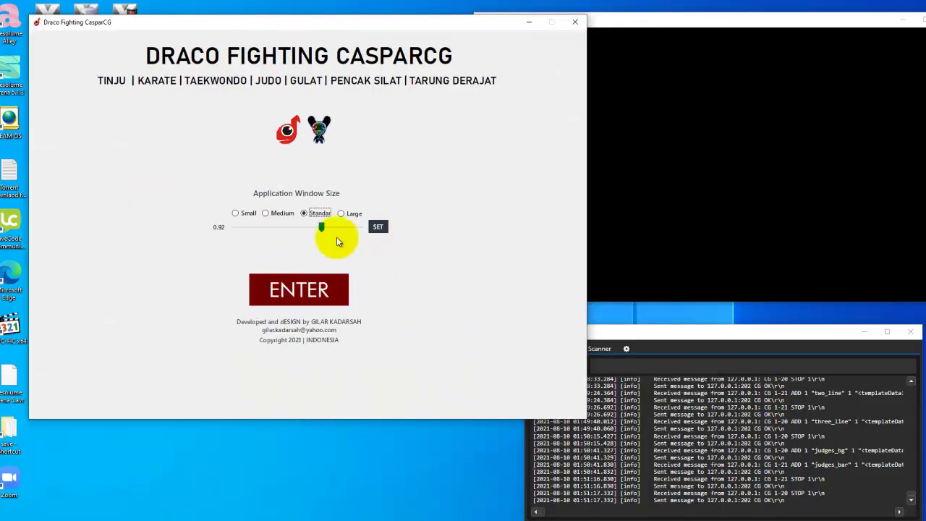
left_click(235, 212)
left_click(185, 128)
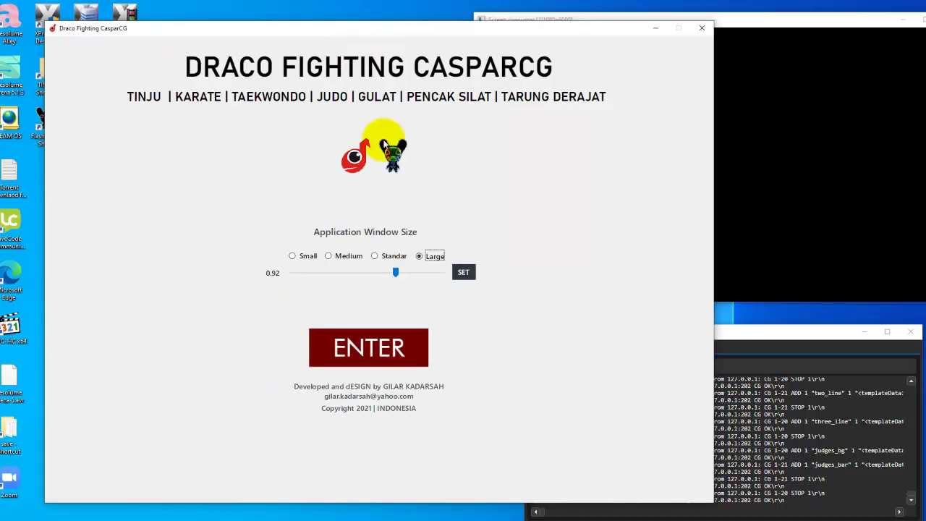
left_click(377, 255)
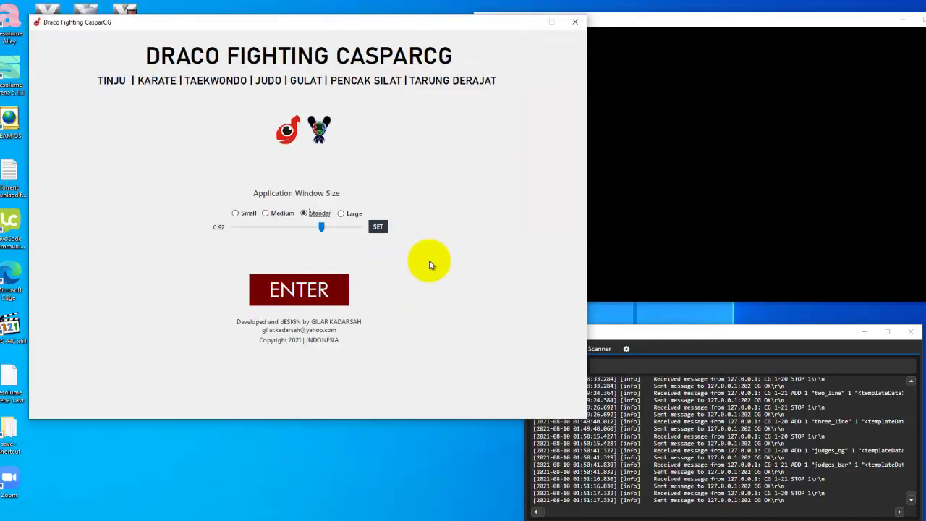